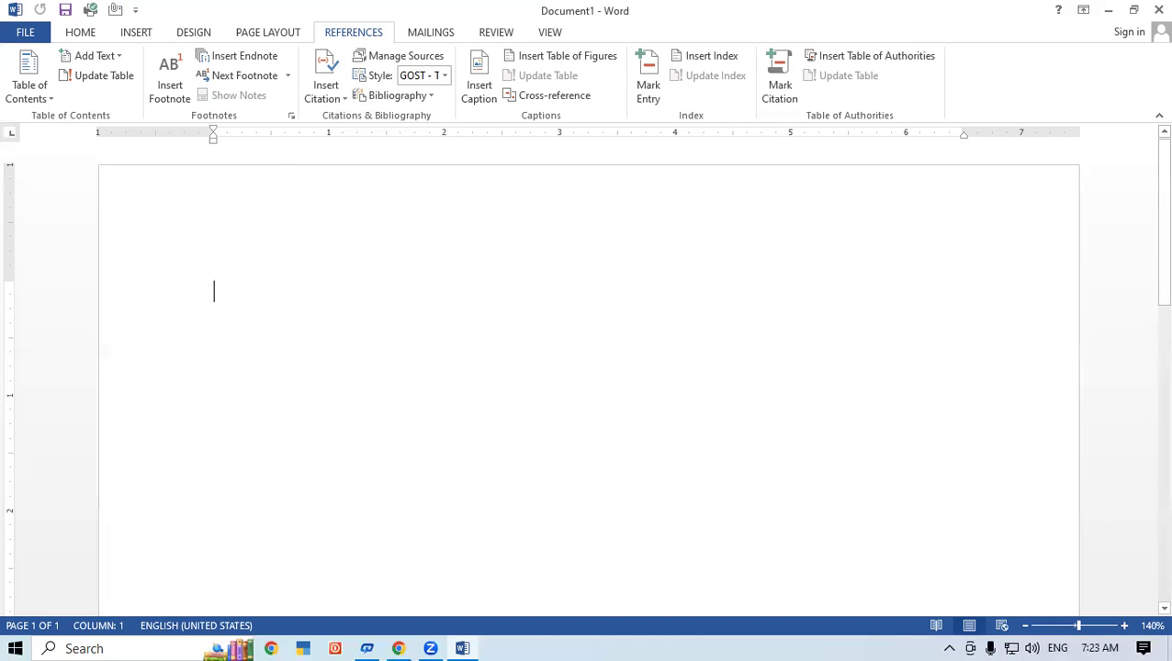
Generate sample paragraphs with =rand(50) and add a blank line above the first paragraph
type("=rand(")
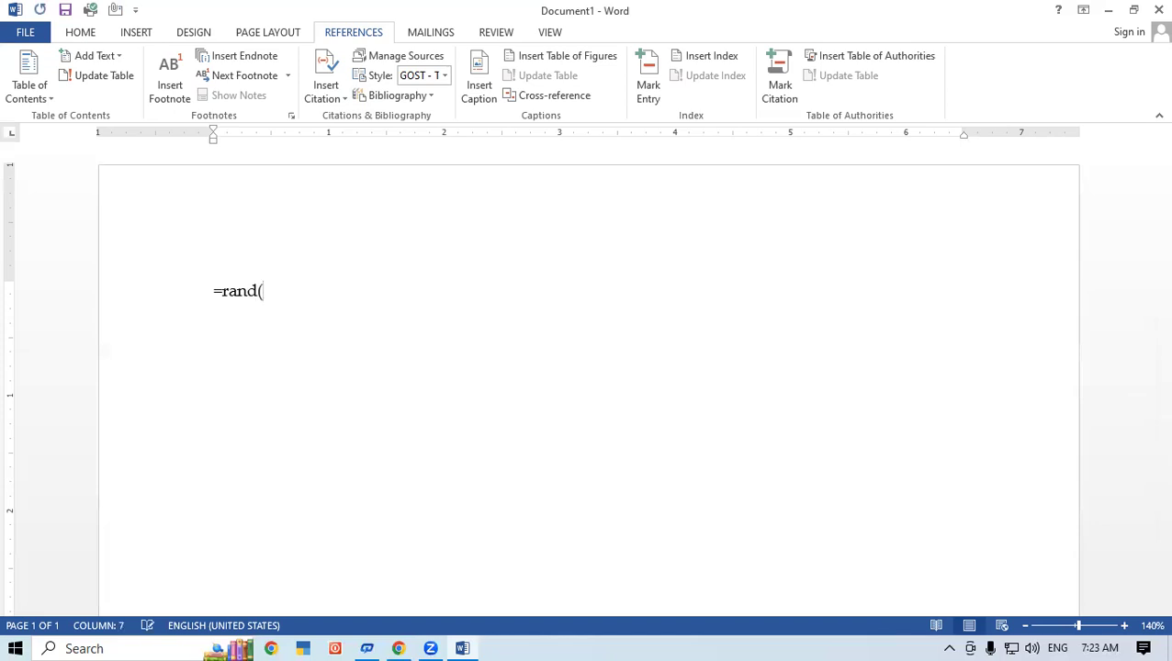
type("50)")
key("Return")
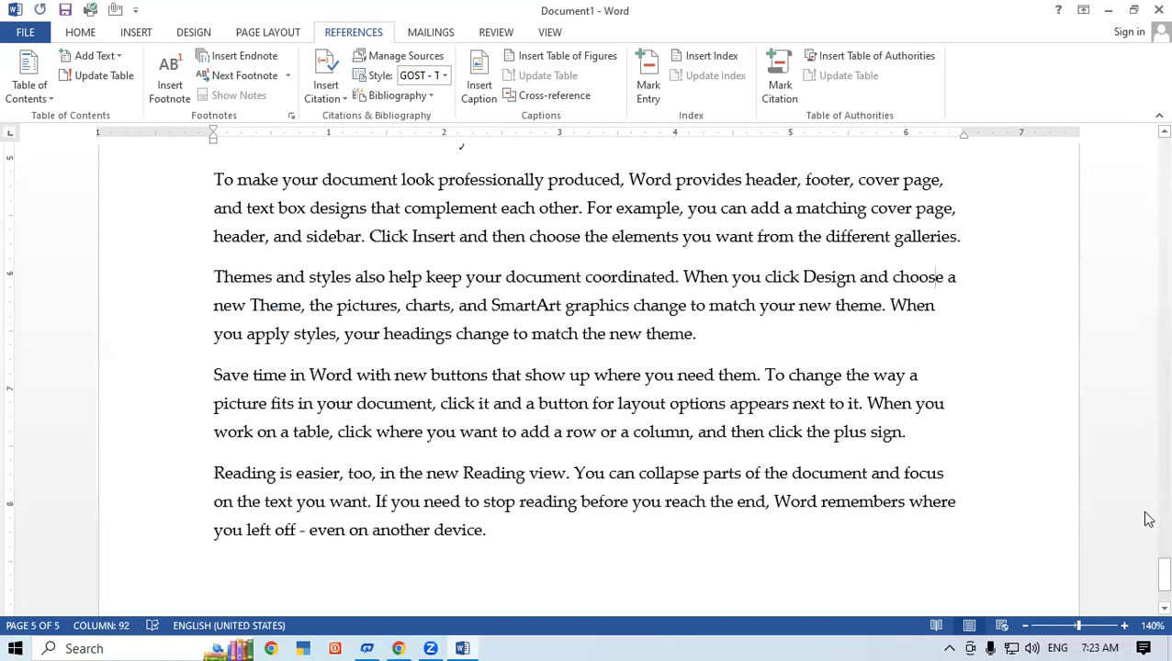
left_click_drag(1159, 579, 1153, 166)
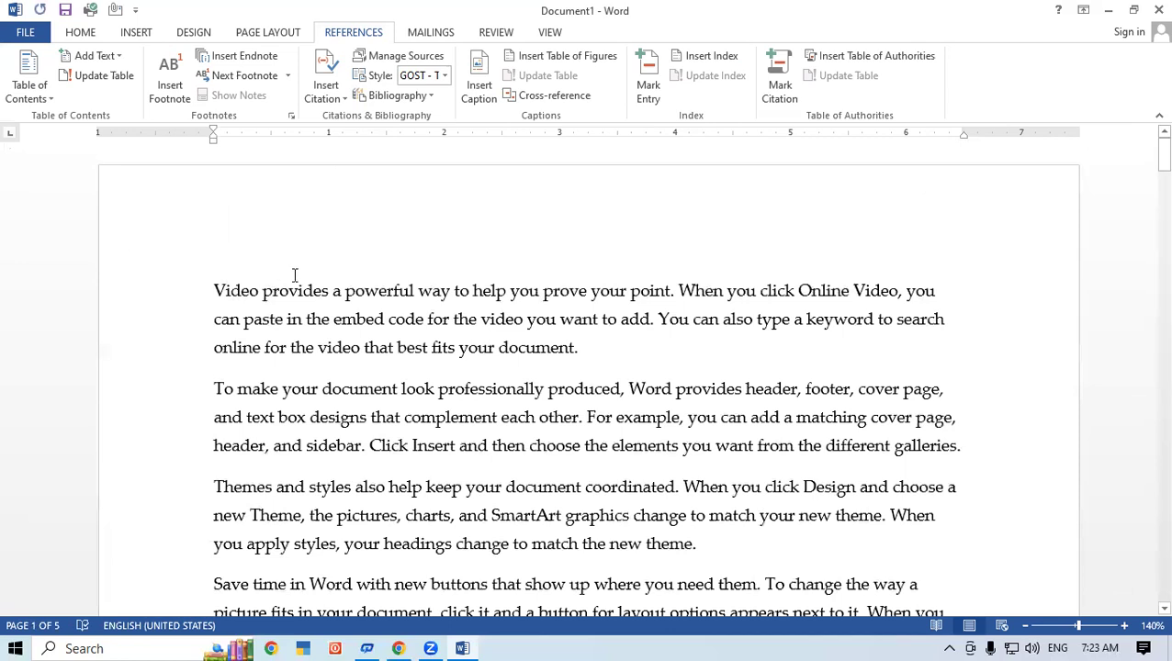
left_click(213, 290)
key("Return")
key("Return")
key("Return")
key("Return")
key("Return")
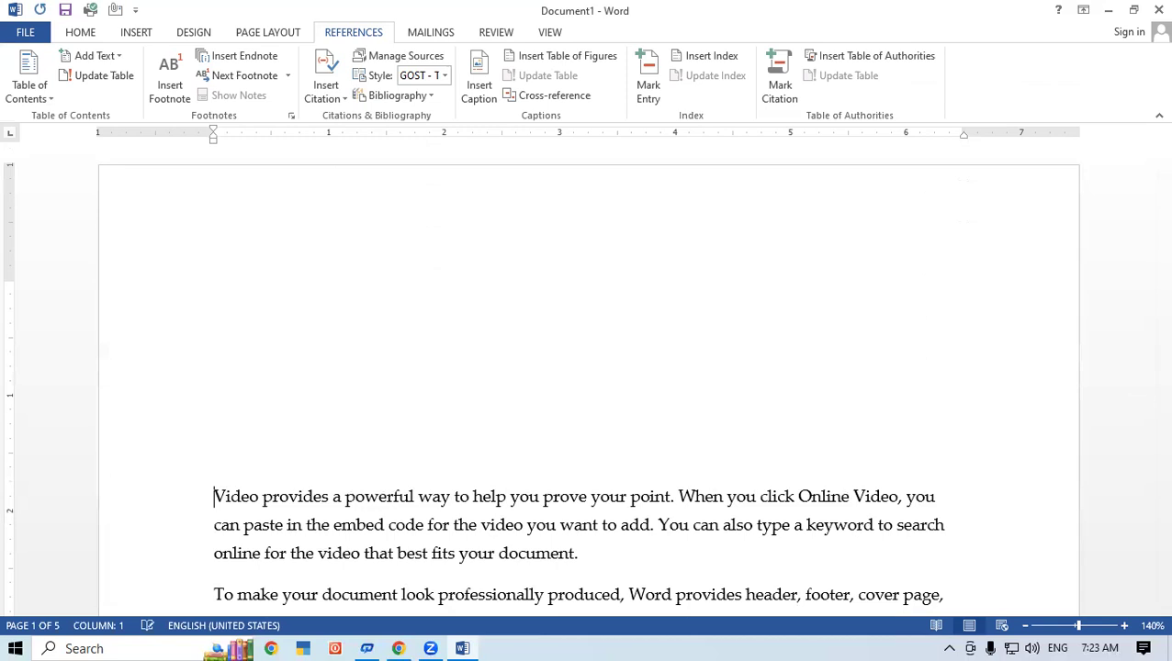
Add empty lines after the 'new theme.' paragraph to make room for a picture
left_click_drag(1163, 151, 1148, 161)
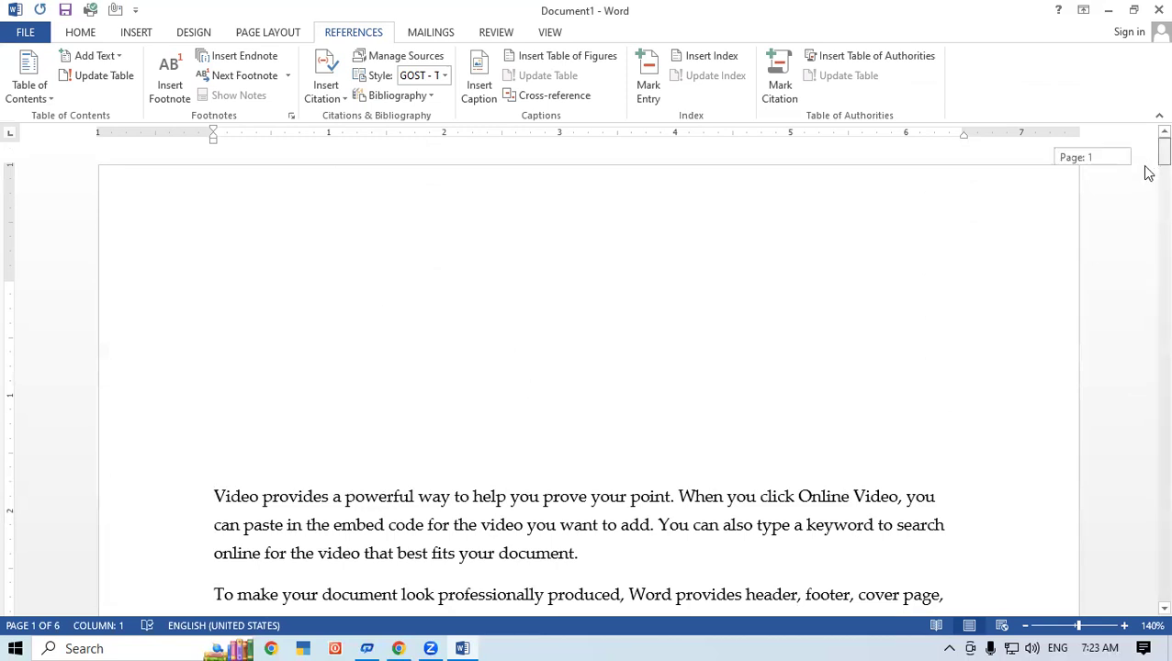
left_click_drag(1147, 161, 1150, 180)
left_click(732, 307)
key("Return")
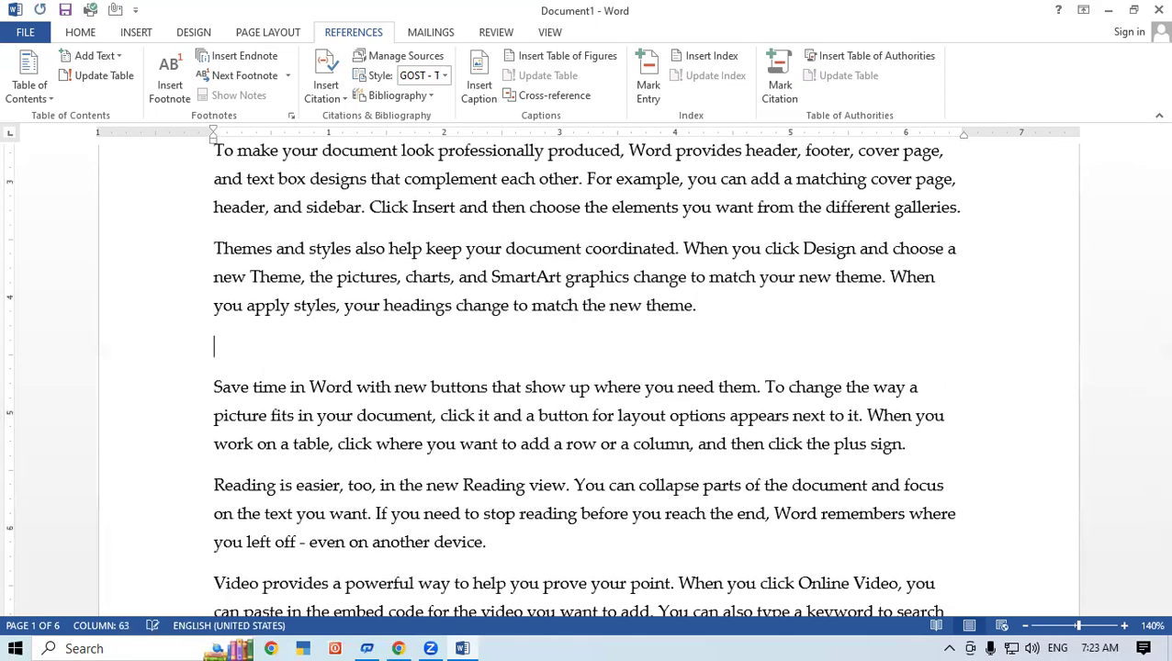
key("Return")
key("Return")
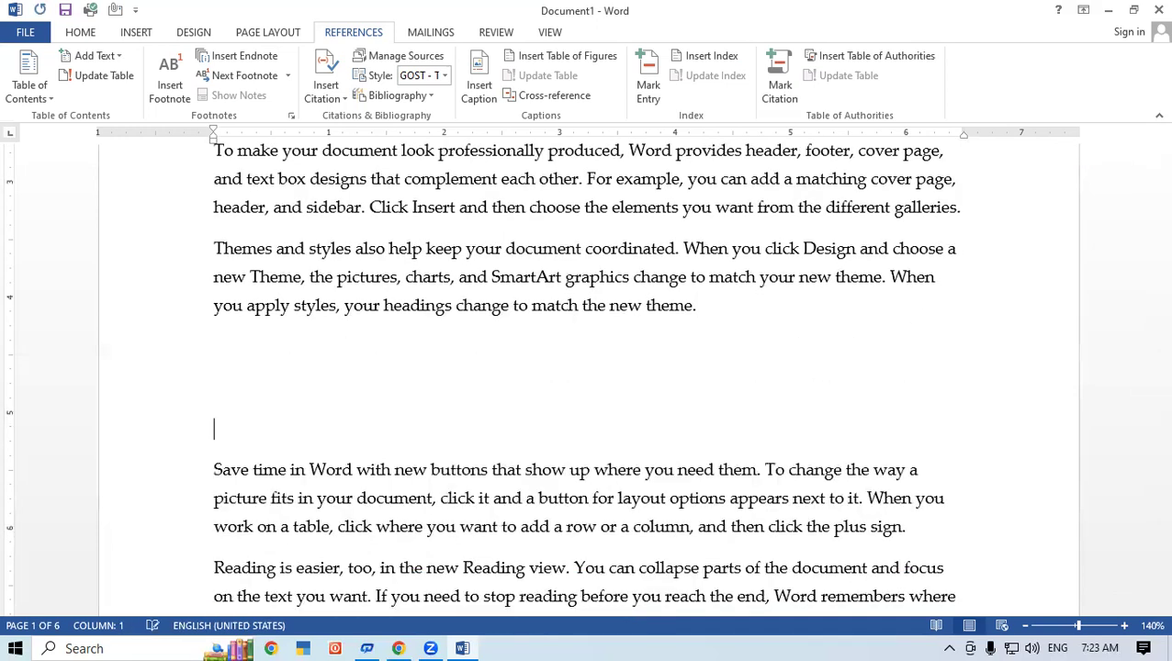
left_click(222, 355)
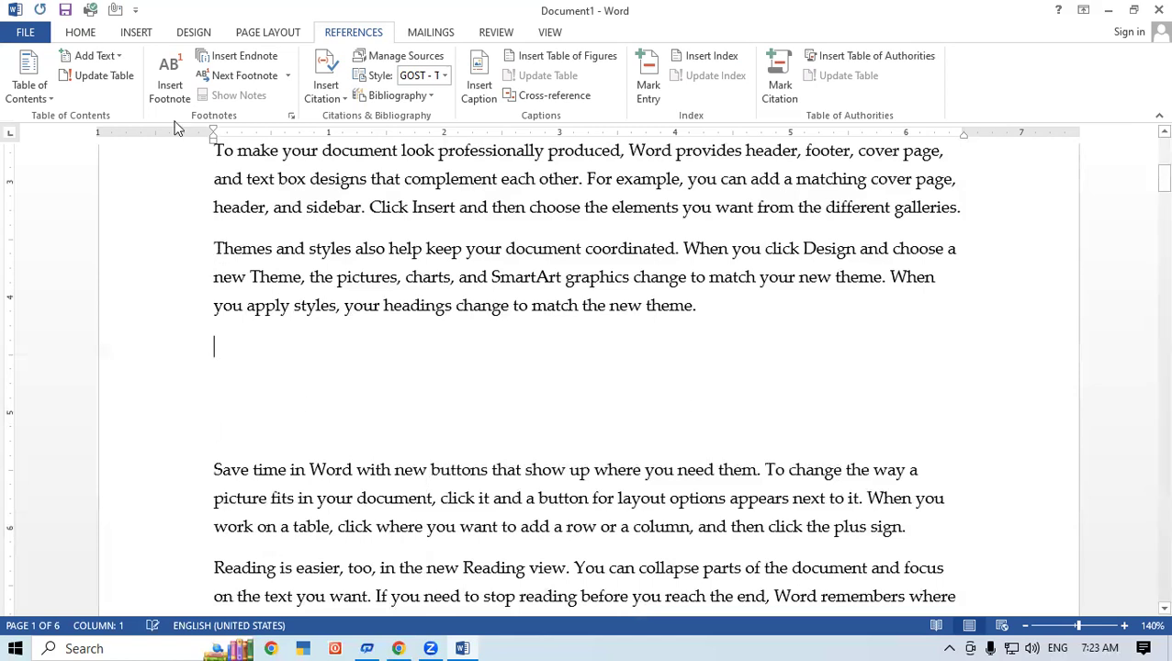
left_click(135, 32)
Insert the desktop computer photo from the Desktop folder into the gap after the themes paragraph
left_click(155, 69)
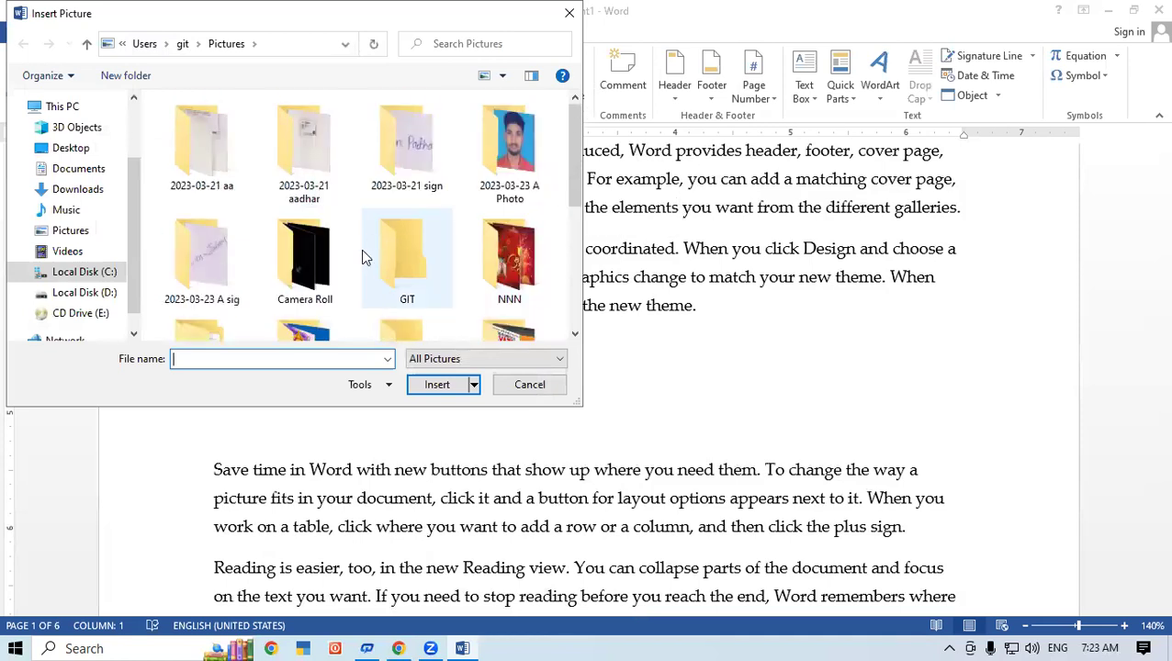
scroll(362, 267, "down", 1)
scroll(362, 286, "down", 1)
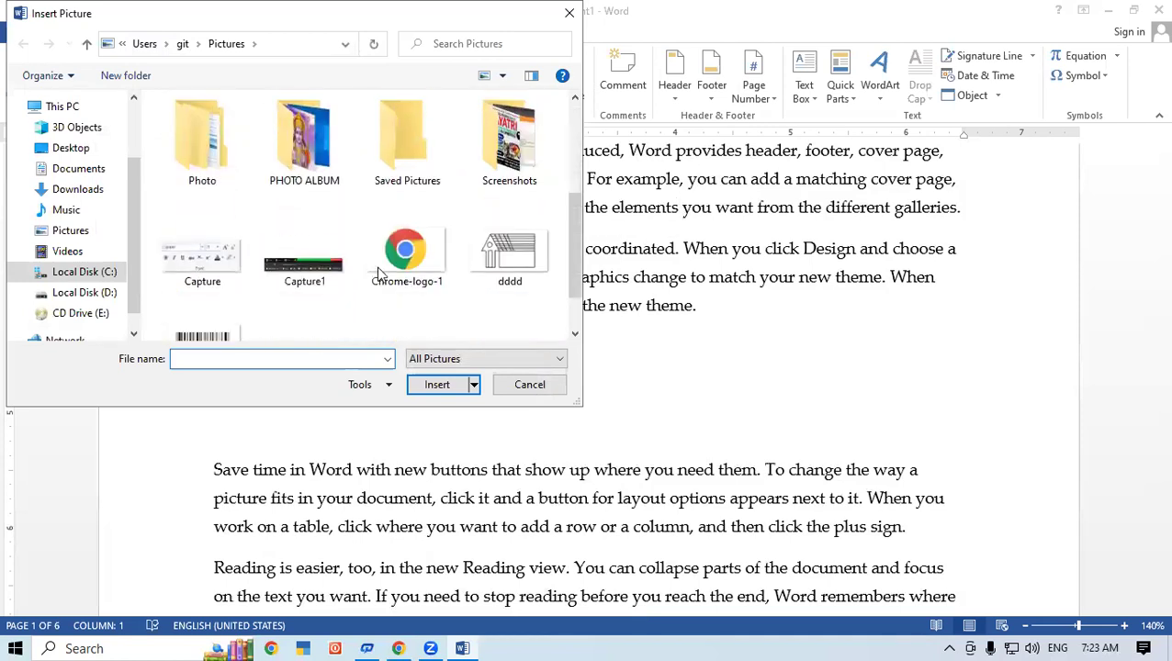
double_click(512, 138)
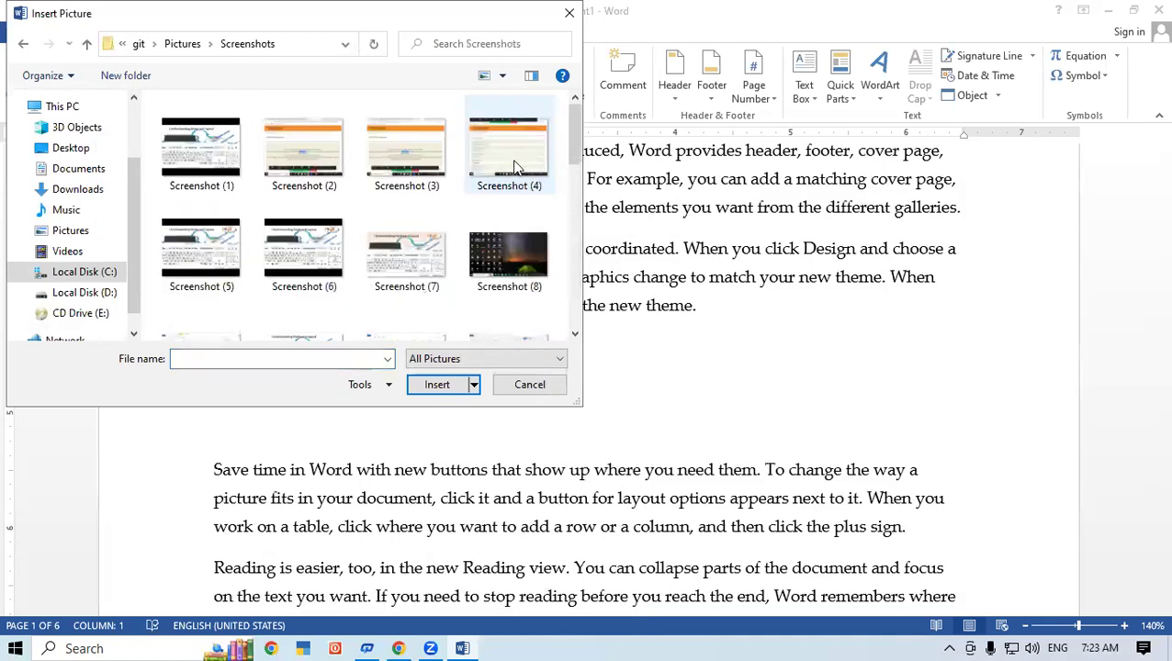
scroll(524, 266, "down", 1)
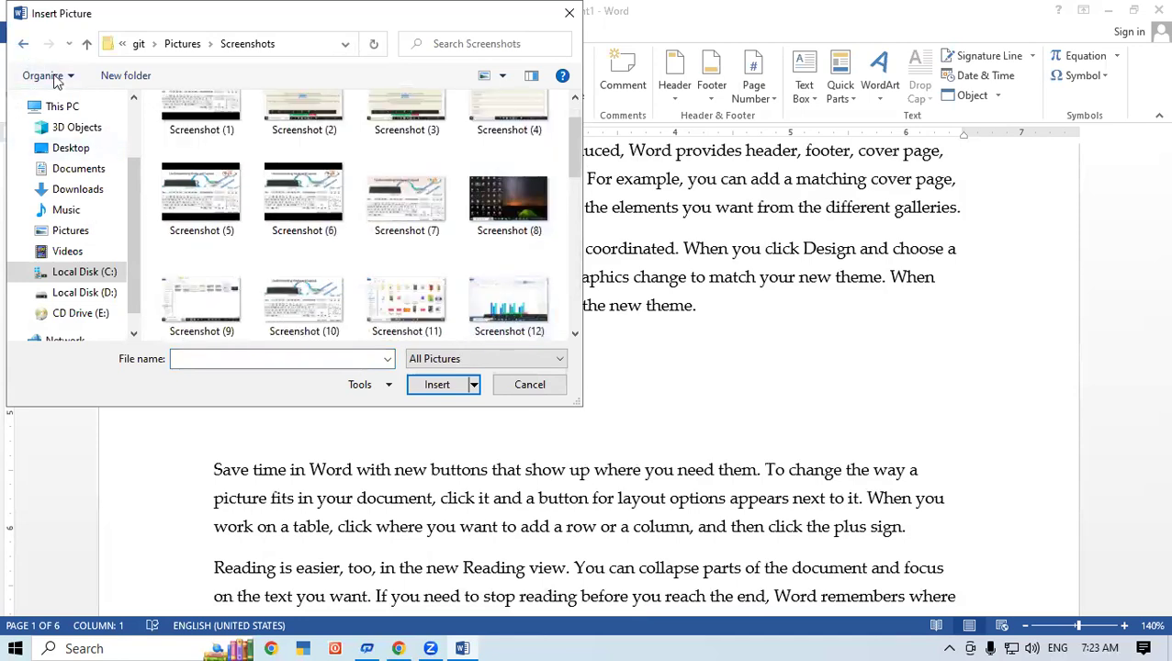
left_click(23, 43)
scroll(275, 184, "up", 1)
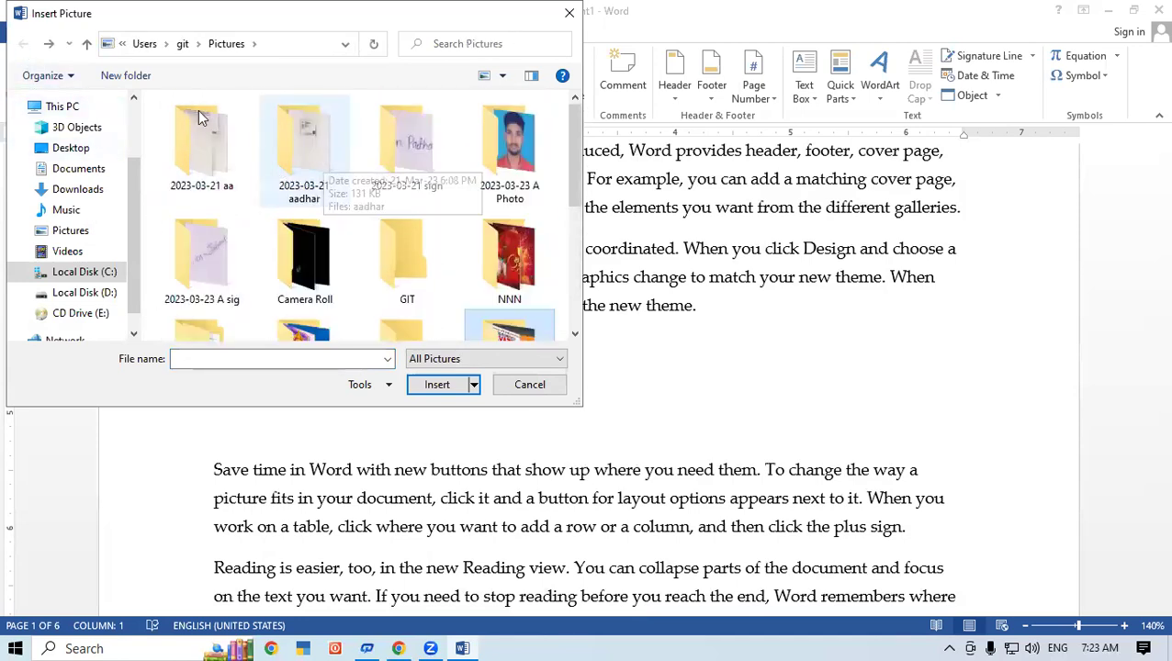
left_click(78, 148)
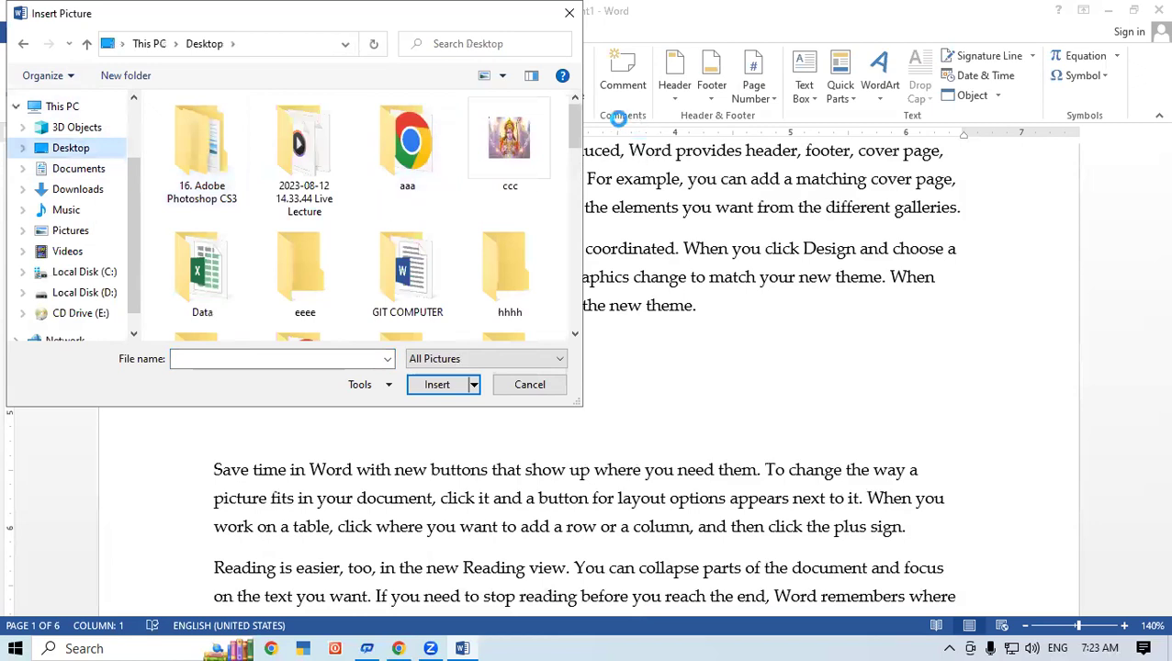
left_click_drag(577, 120, 584, 290)
left_click(202, 193)
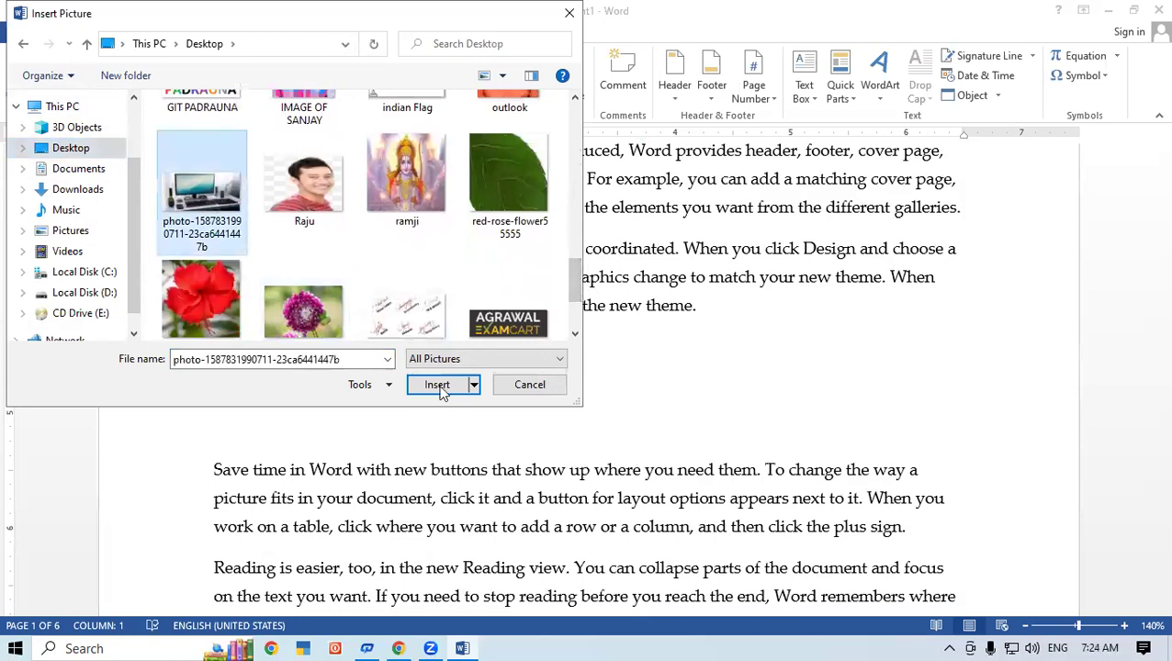
left_click(439, 386)
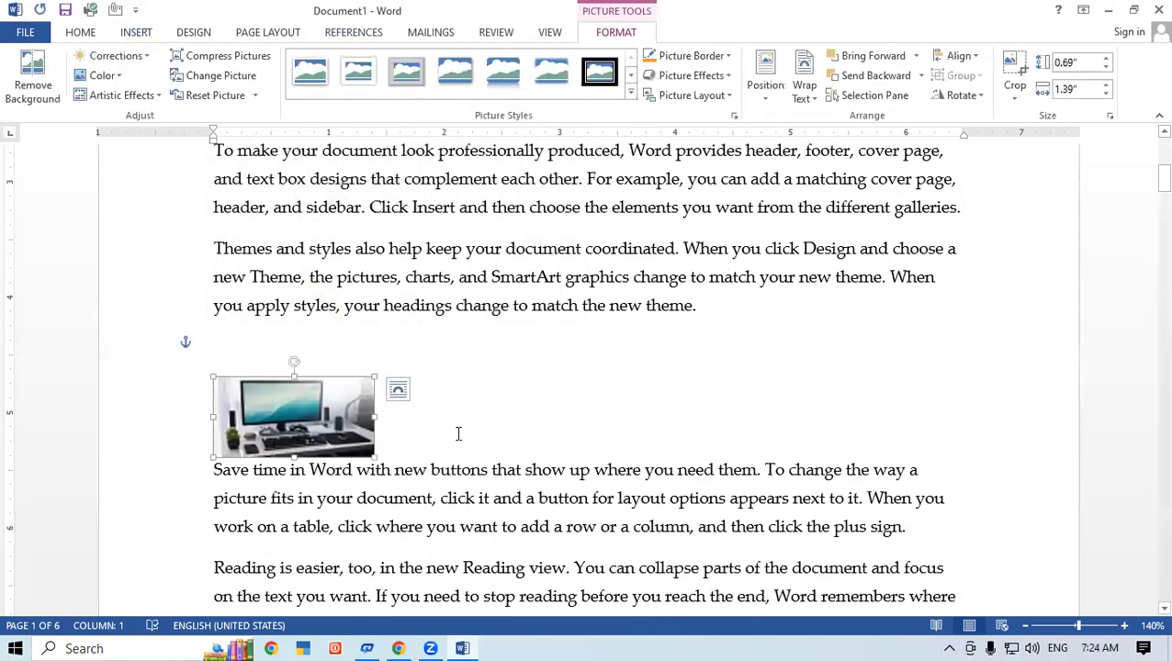
left_click(459, 434)
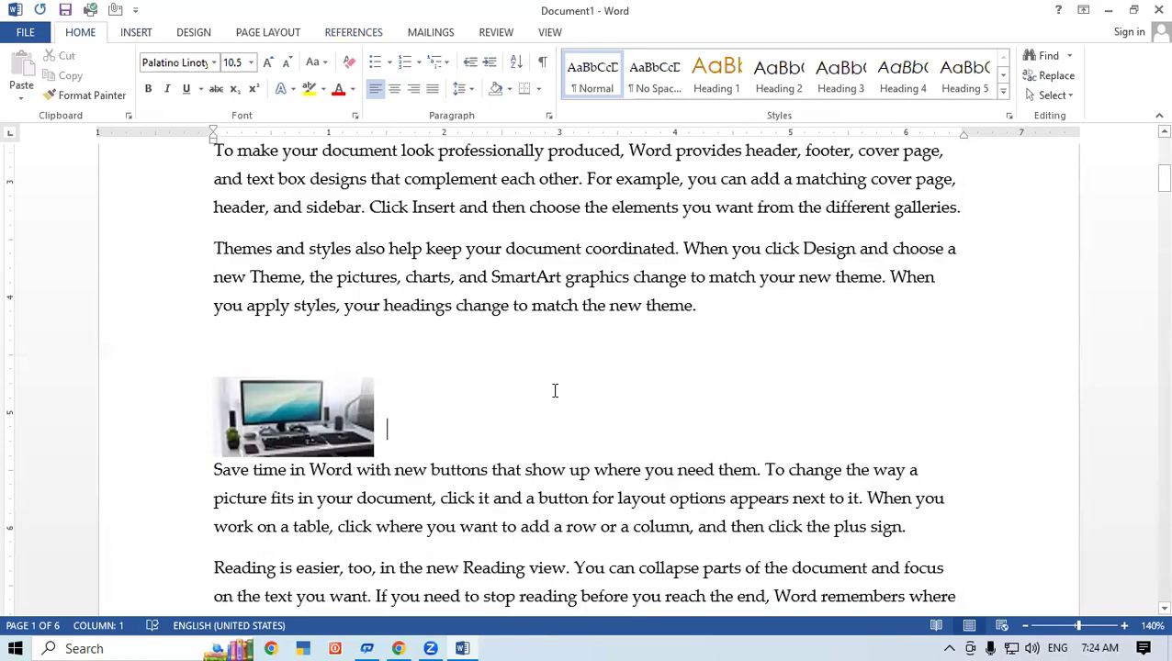
Add empty lines after the 'another device.' paragraph
scroll(1147, 214, "down", 1)
left_click_drag(1160, 189, 1149, 255)
left_click(597, 309)
key("Return")
key("Return")
key("Return")
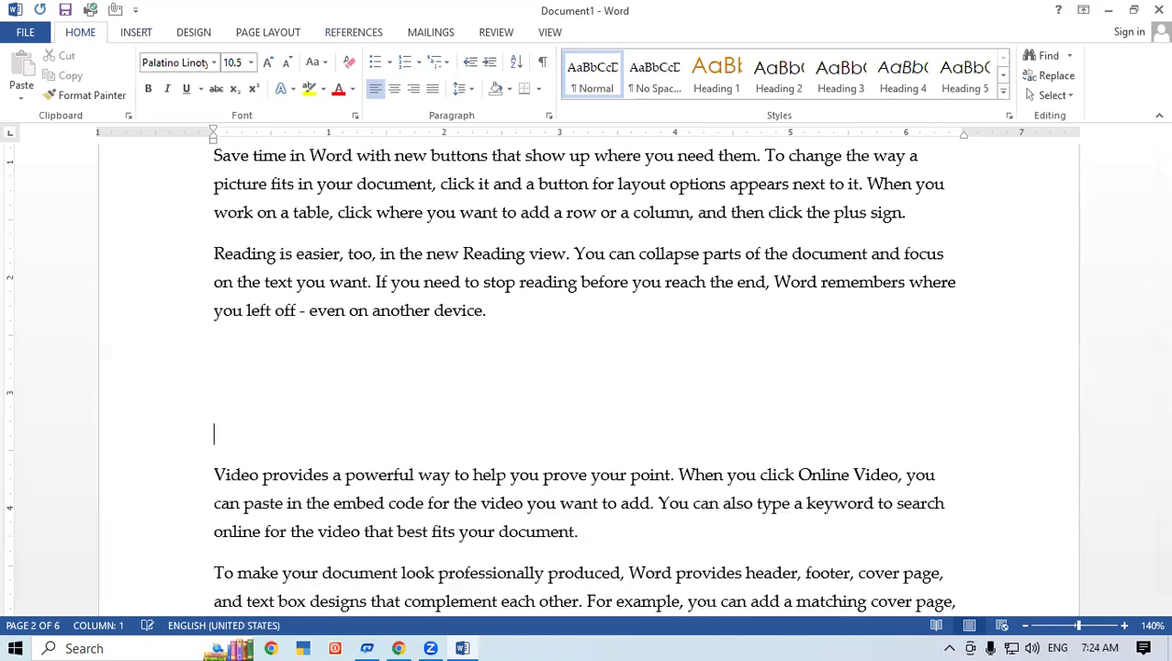
Insert the 3-Tasten-Maus_Microsoft computer mouse picture
left_click(135, 33)
left_click(148, 81)
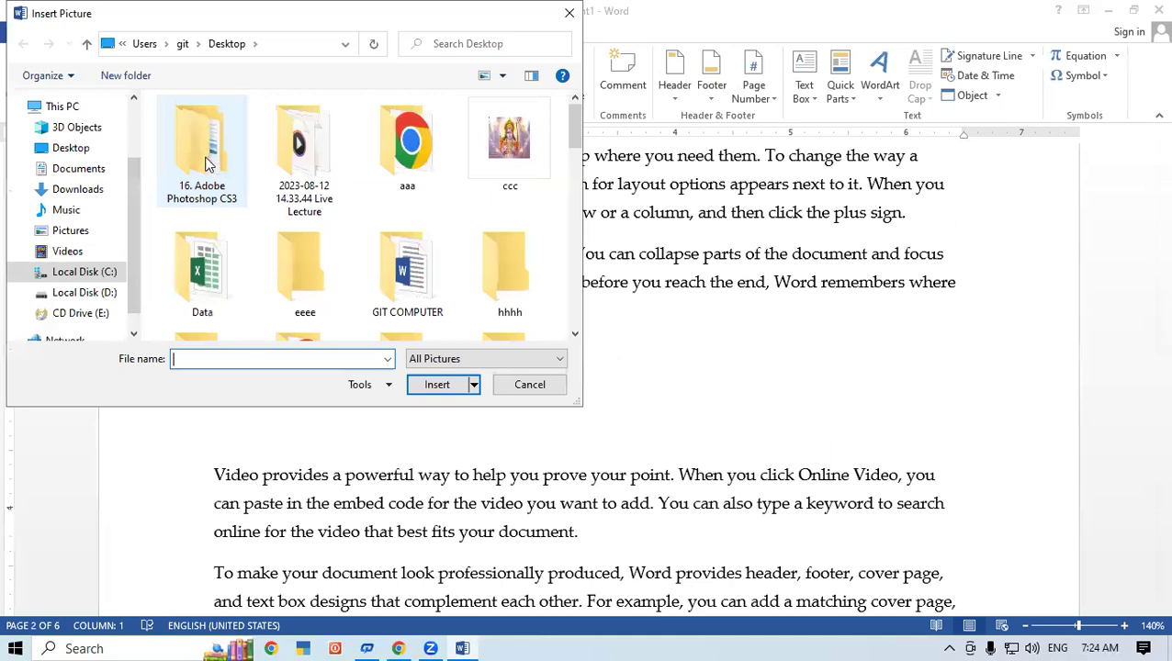
mouse_move(575, 122)
left_mouse_down()
mouse_move(577, 268)
mouse_move(576, 165)
left_mouse_up()
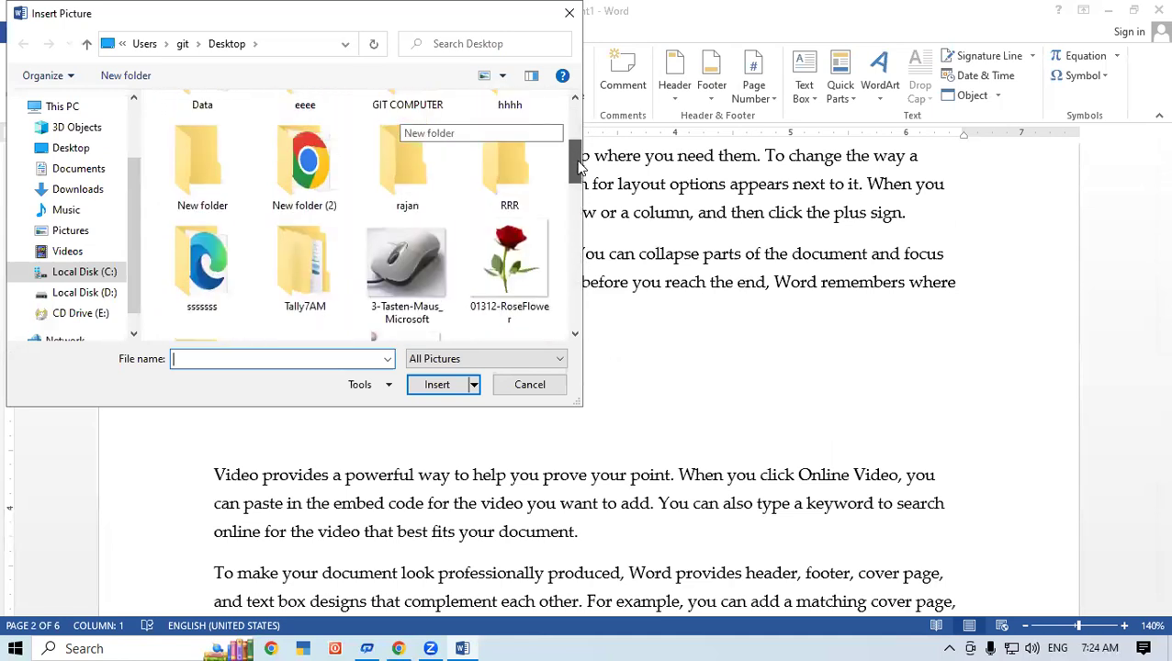
left_click(387, 236)
left_click(434, 384)
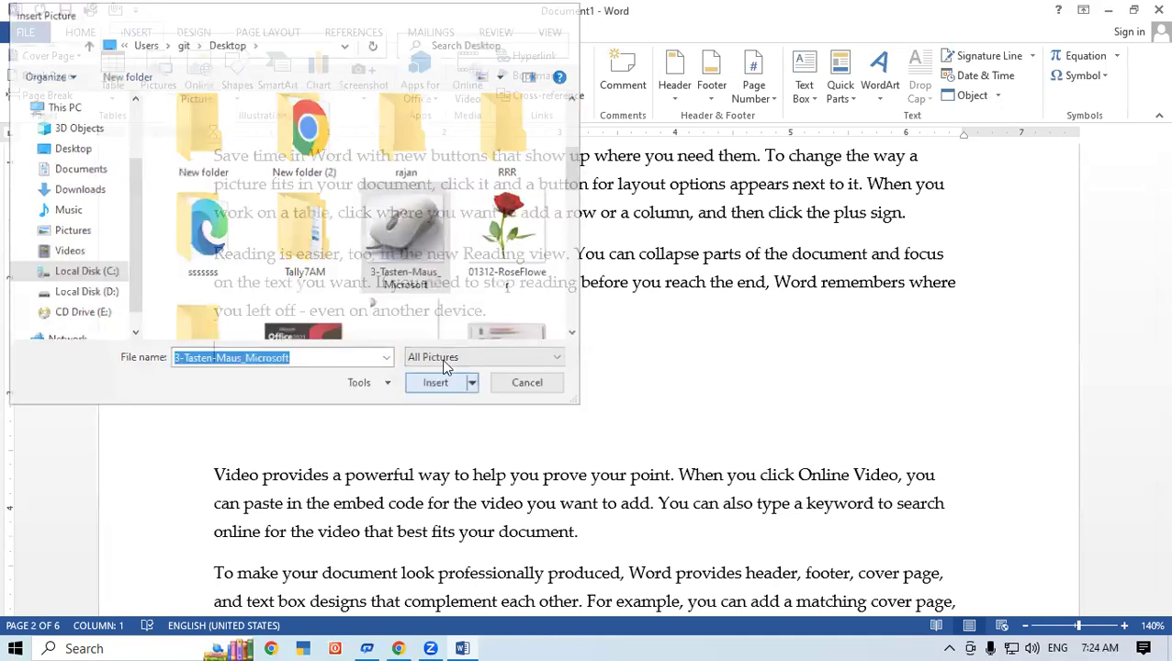
Shrink the mouse picture to about 1.4 by 1.6 inches and place it under the Reading paragraph
left_click_drag(1163, 253, 1148, 269)
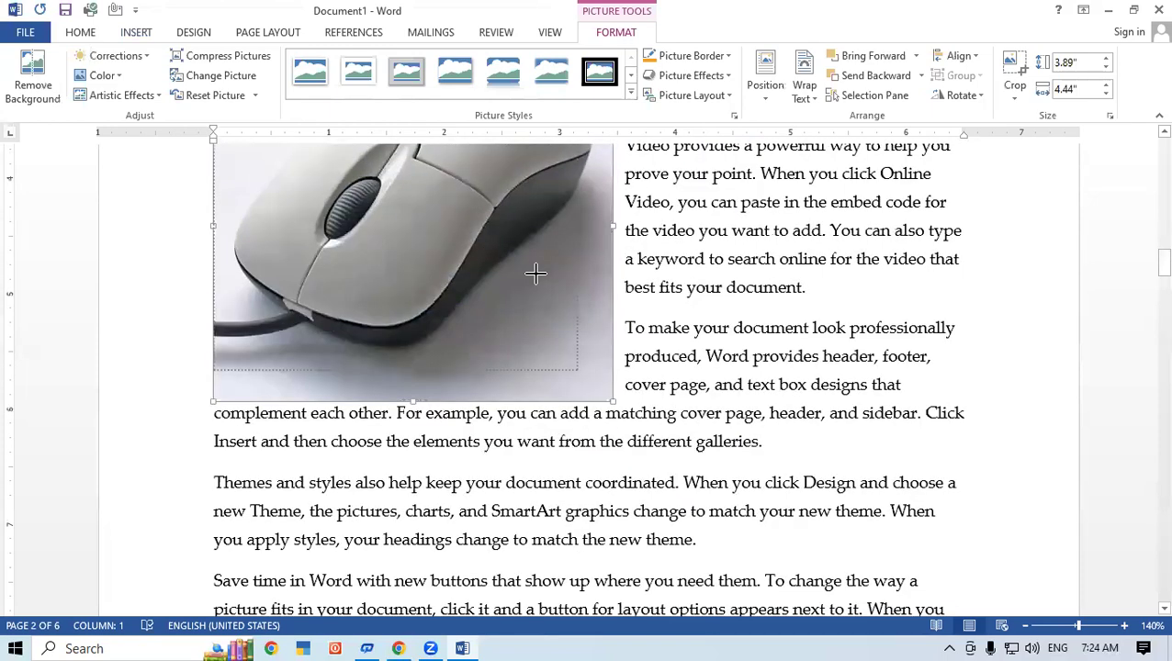
left_click_drag(727, 499, 401, 193)
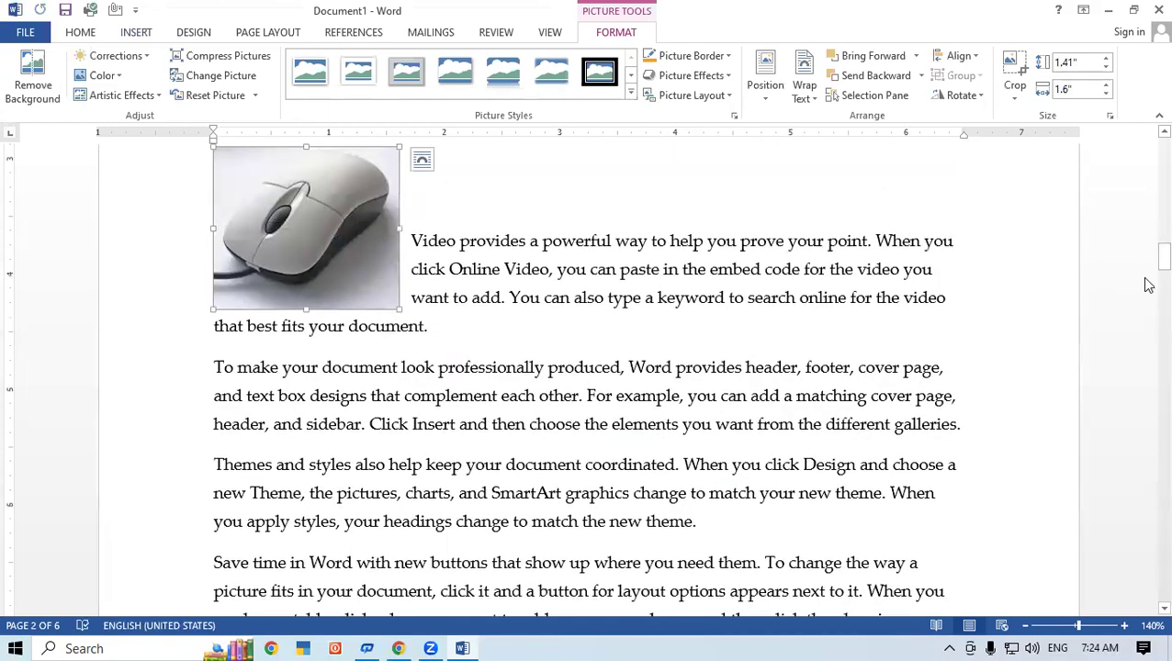
left_click_drag(1163, 260, 1163, 246)
left_click_drag(327, 480, 332, 427)
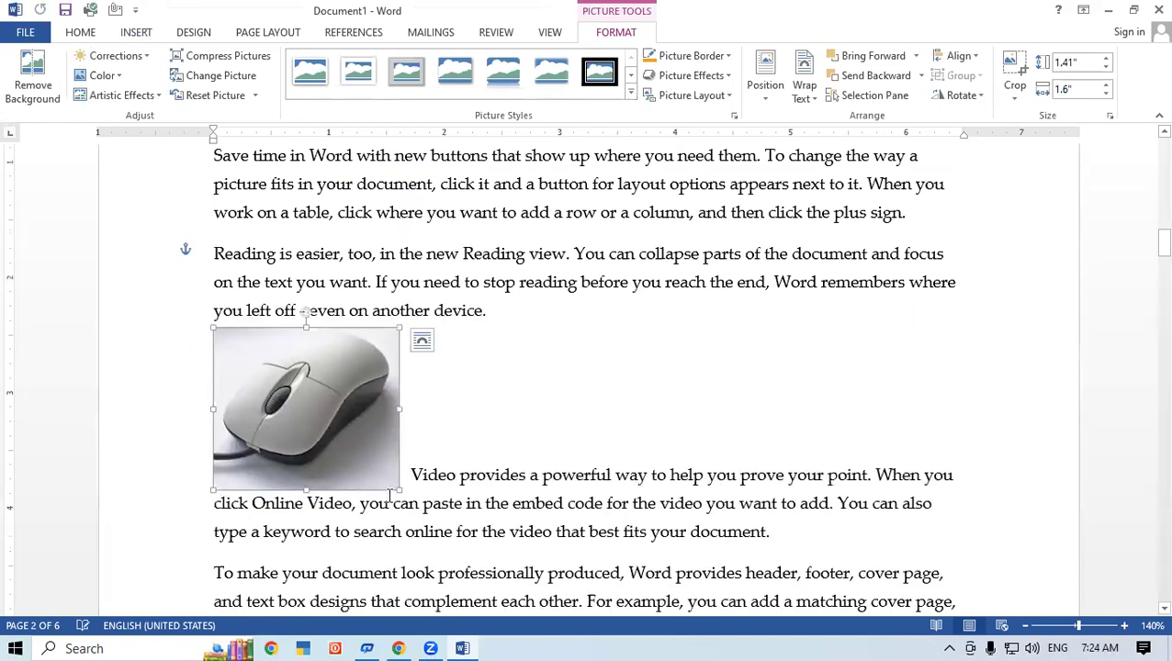
left_click_drag(399, 490, 349, 447)
left_click(667, 425)
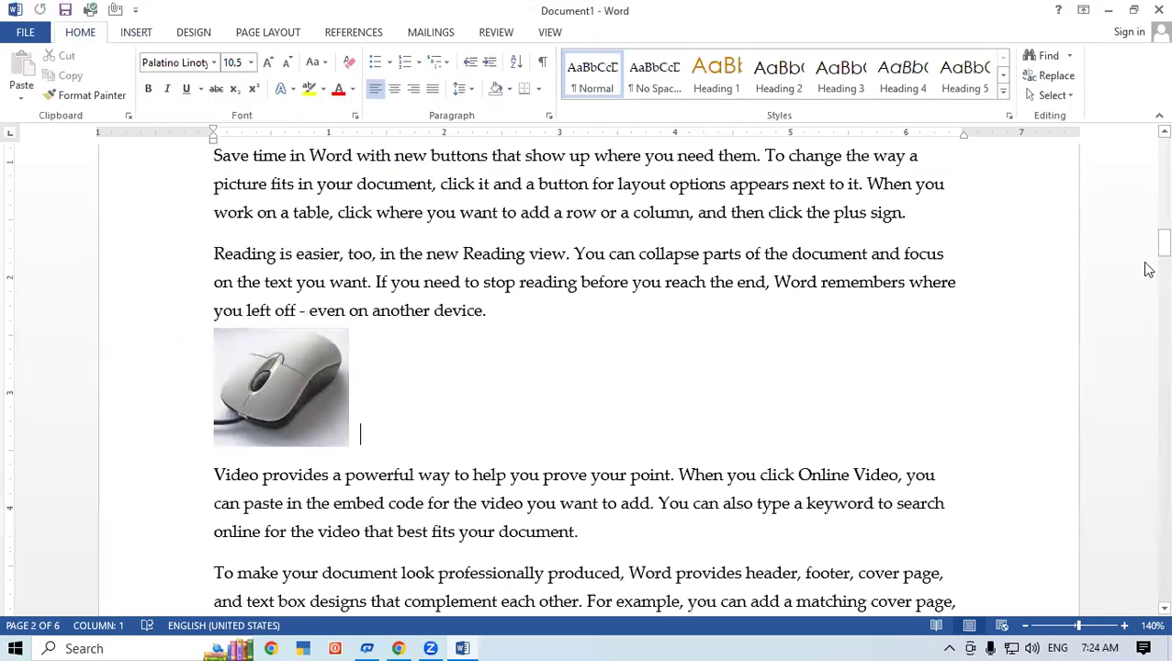
left_click_drag(1147, 255, 1148, 156)
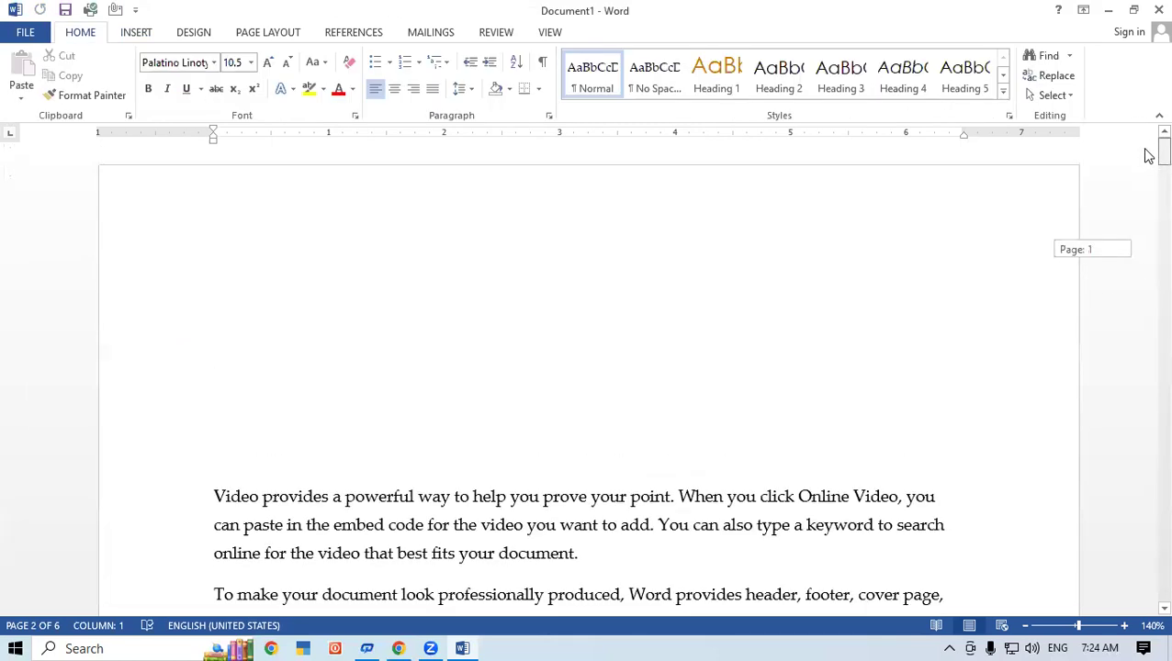
left_click_drag(1146, 163, 1148, 191)
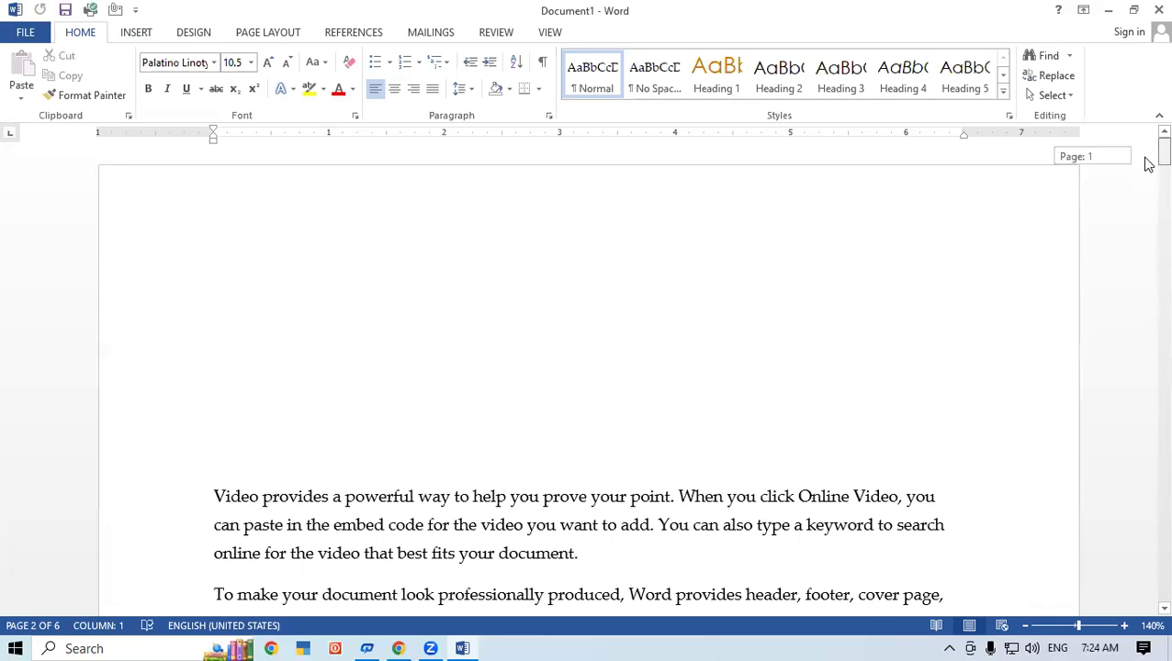
Add a 'Figure 1' caption below the desktop computer photo
left_click(282, 333)
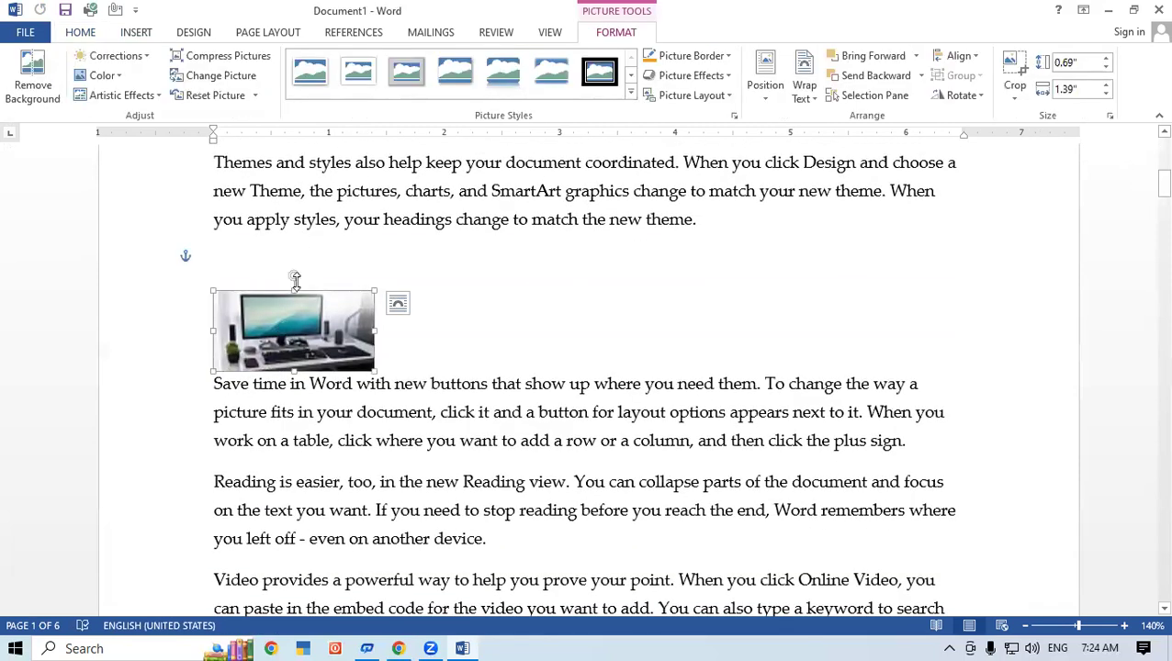
left_click(355, 33)
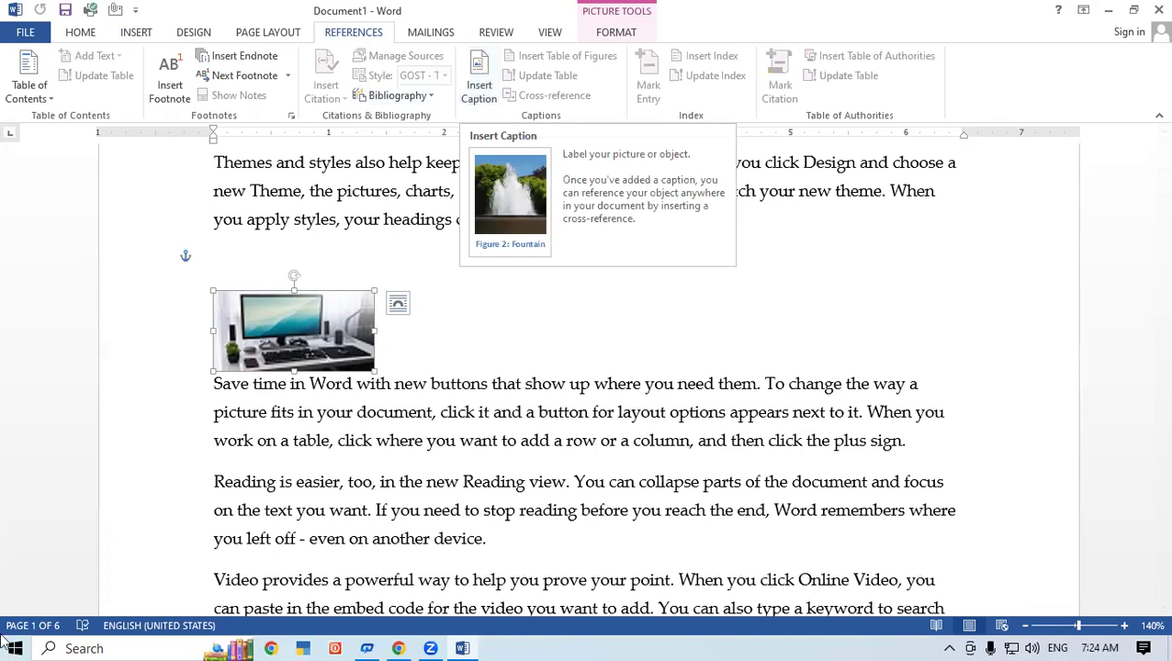
left_click(476, 66)
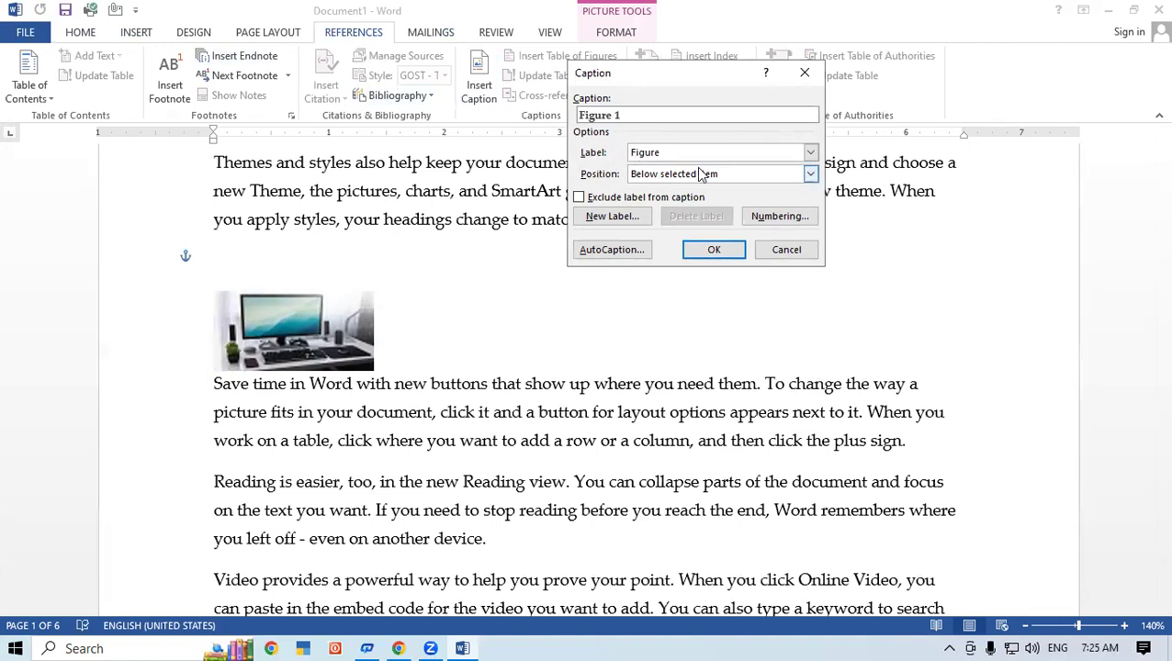
left_click(738, 174)
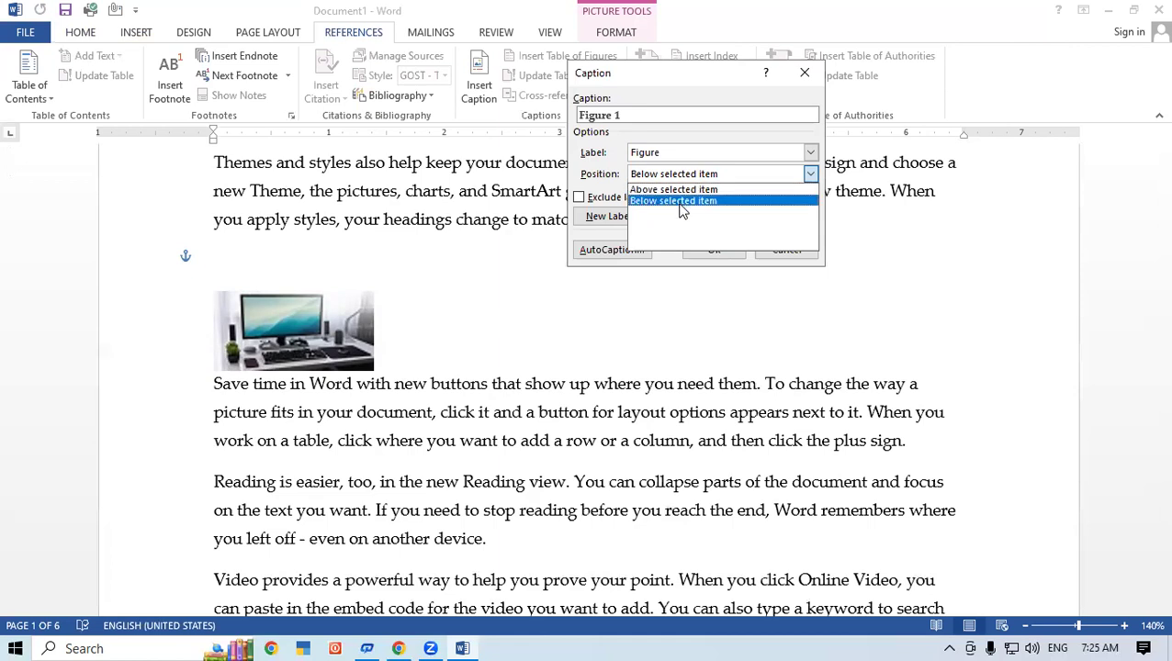
left_click(681, 201)
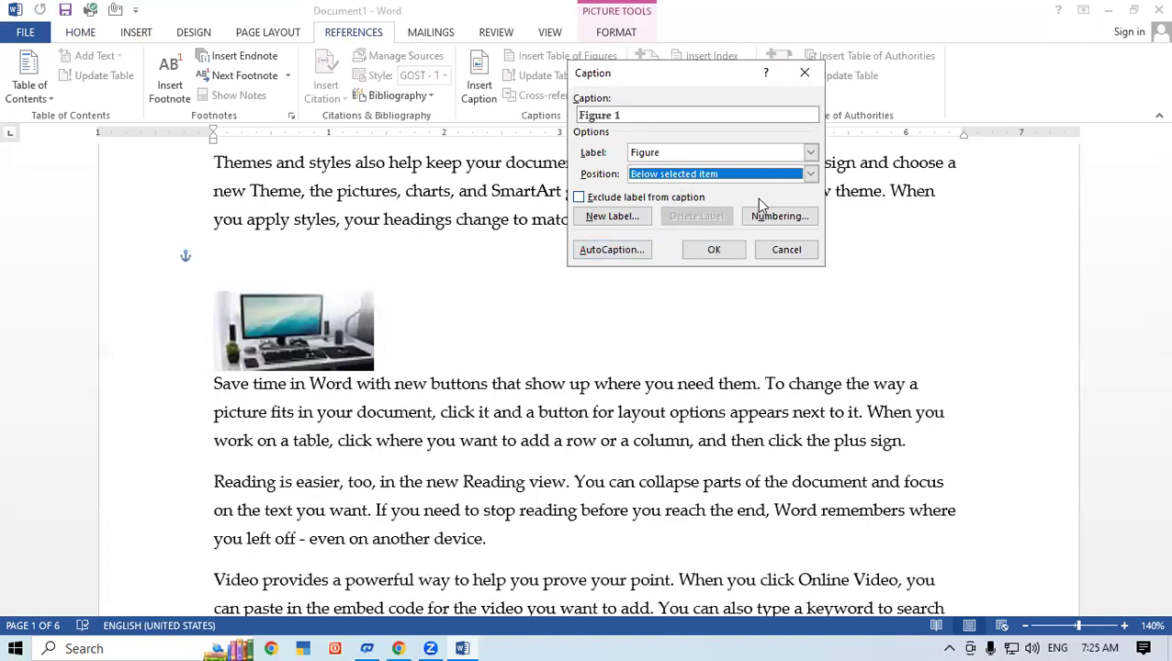
left_click(714, 249)
left_click(411, 355)
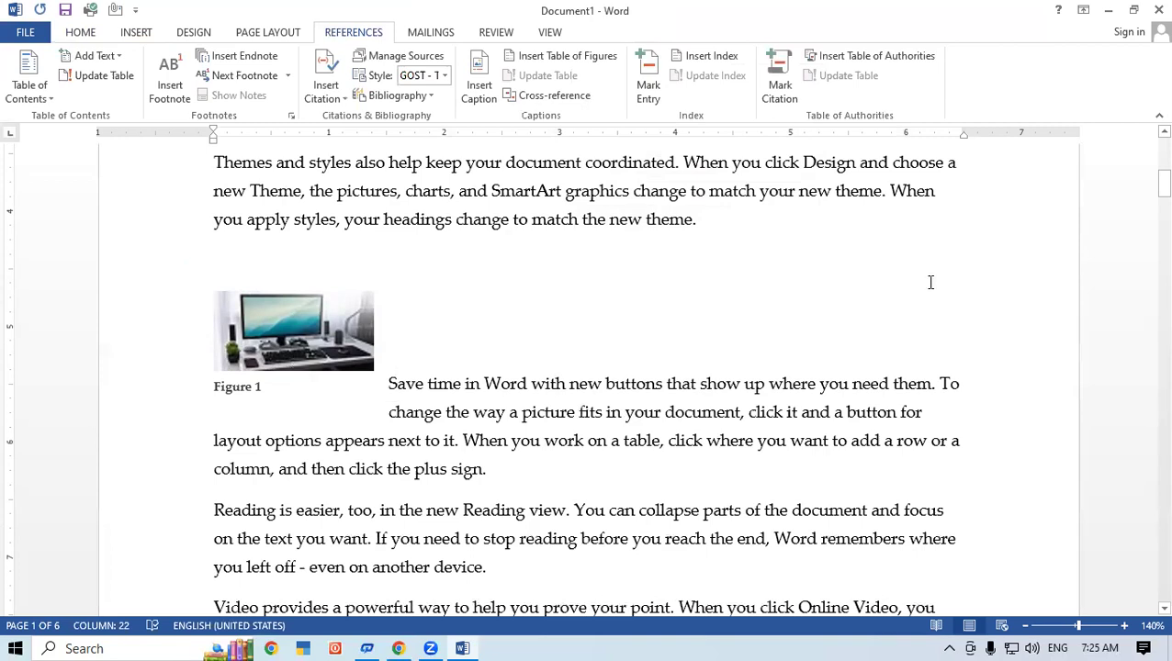
Add a 'Figure 2' caption below the mouse picture
mouse_move(1160, 181)
left_mouse_down()
mouse_move(1149, 183)
mouse_move(1147, 253)
left_mouse_up()
left_click(252, 201)
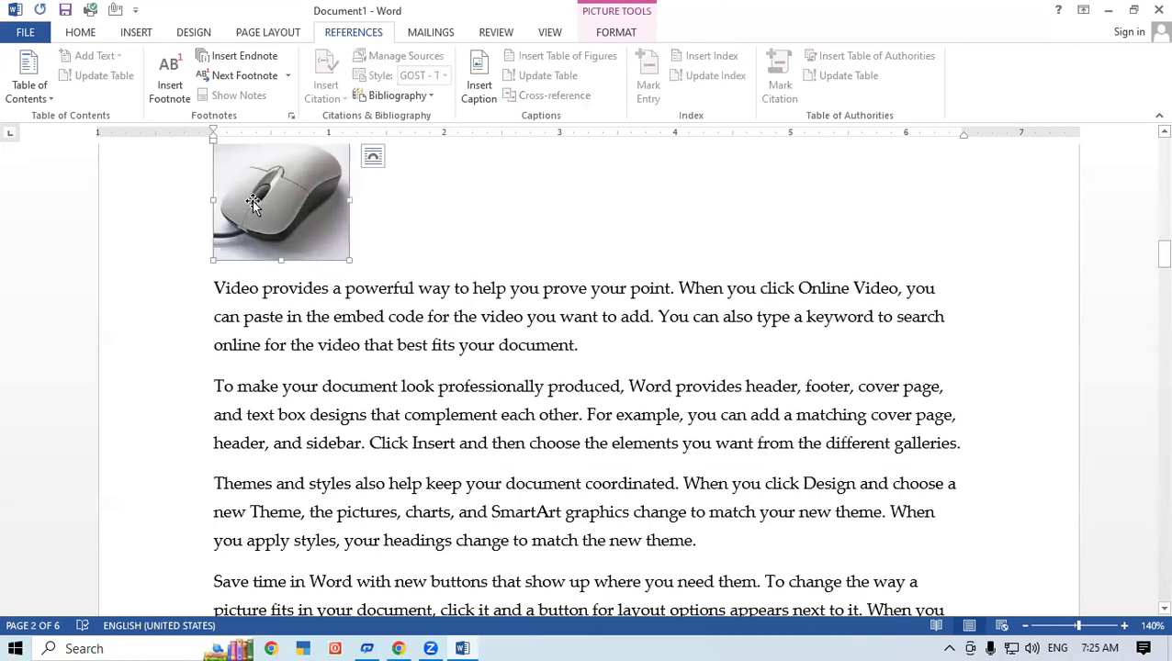
left_click(479, 84)
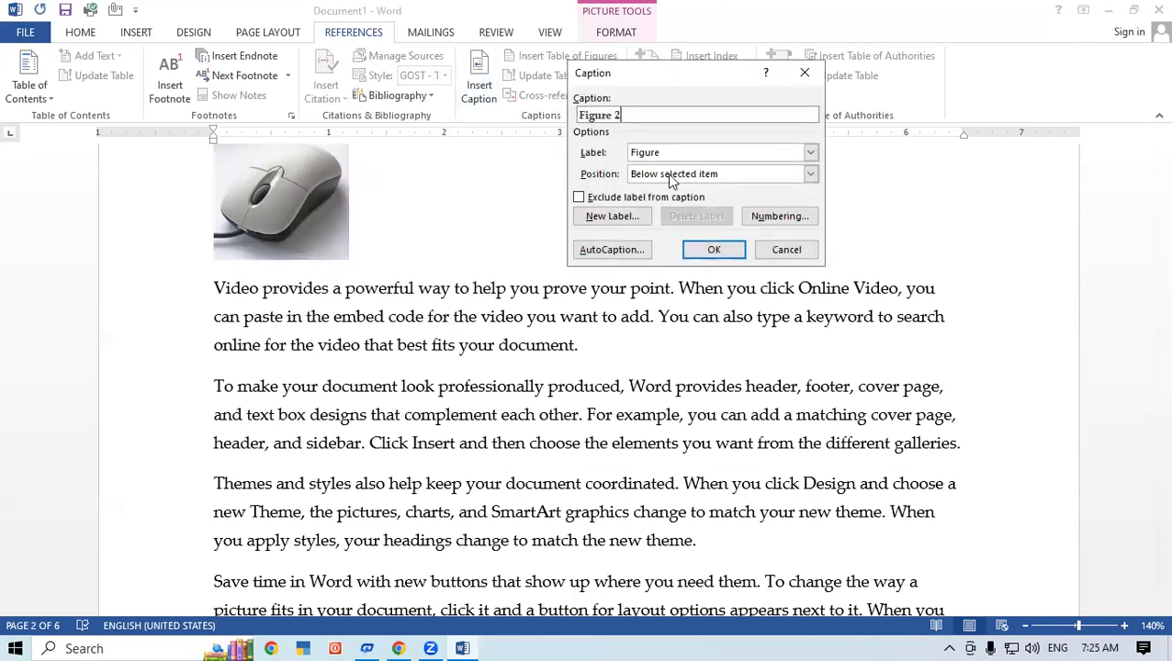
left_click(714, 250)
left_click(476, 241)
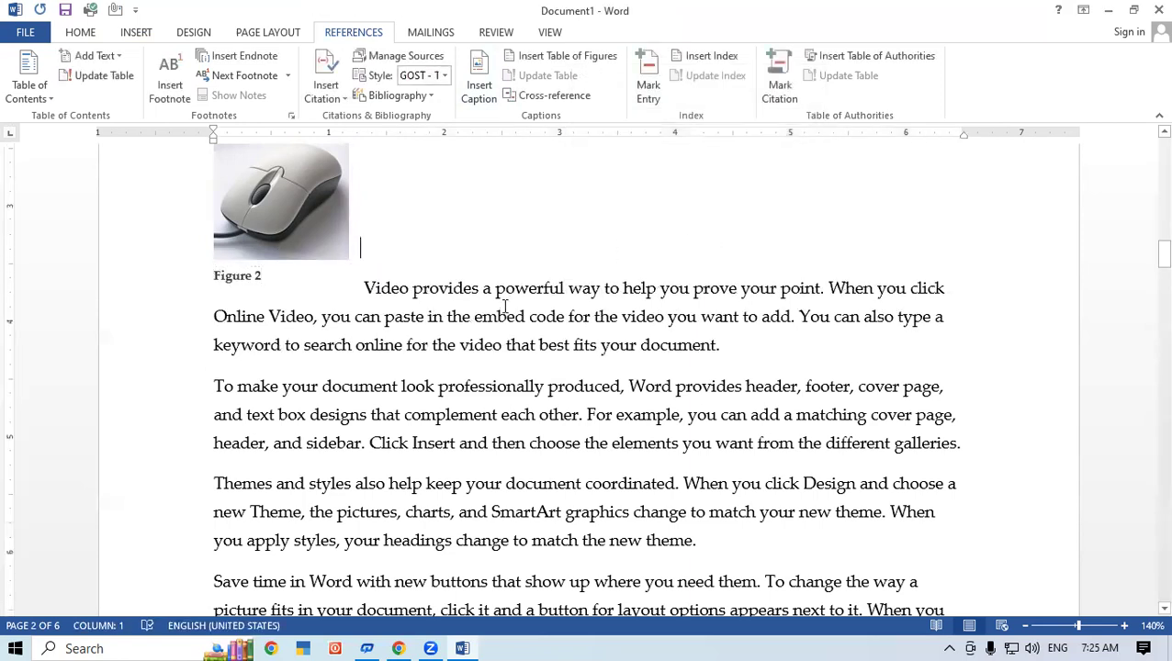
left_click_drag(1161, 257, 1147, 263)
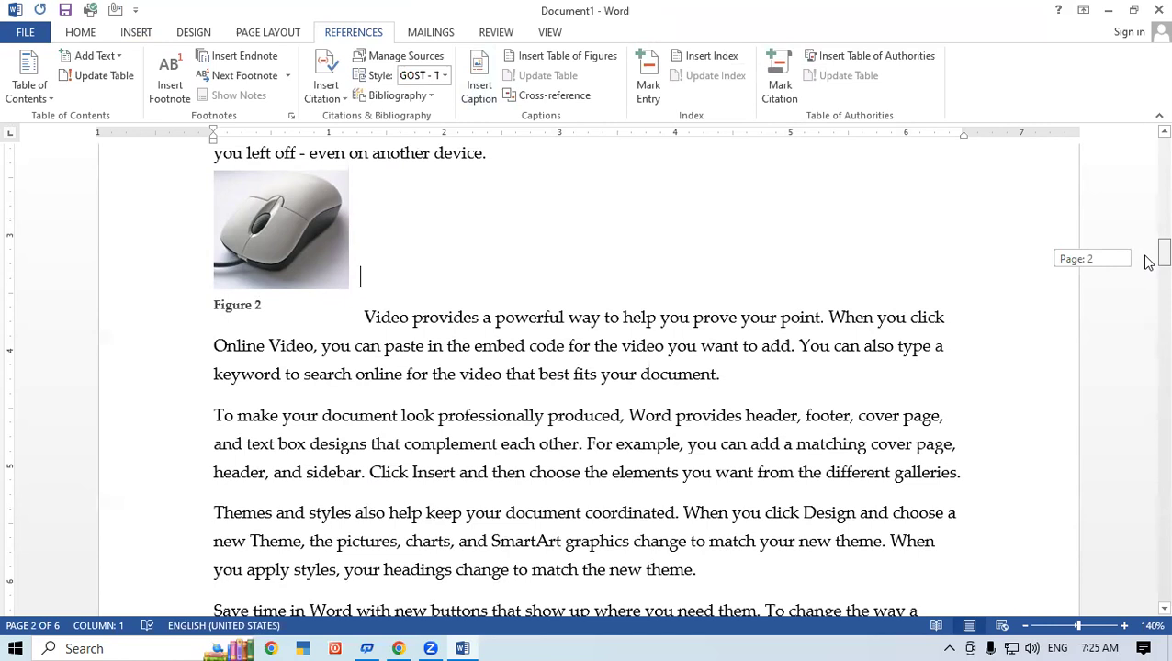
Add blank lines after the 'plus sign.' paragraph and insert the 'computer image' accessories picture
left_click_drag(1148, 263, 1160, 287)
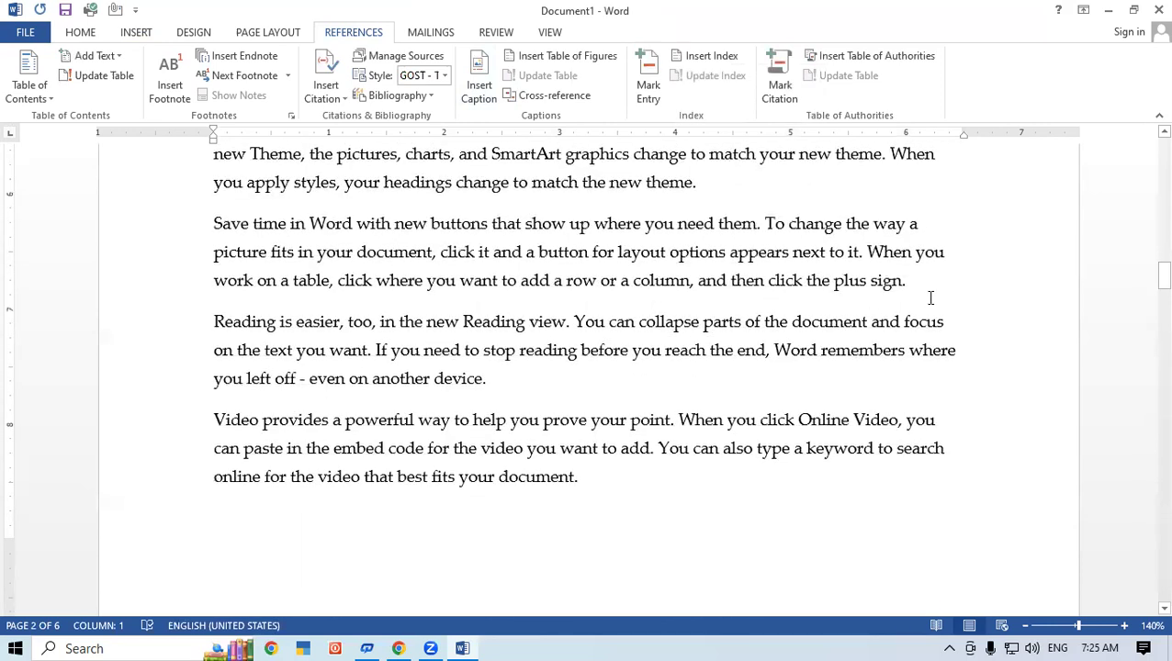
key("Return")
key("Return")
key("Return")
key("Down")
key("Down")
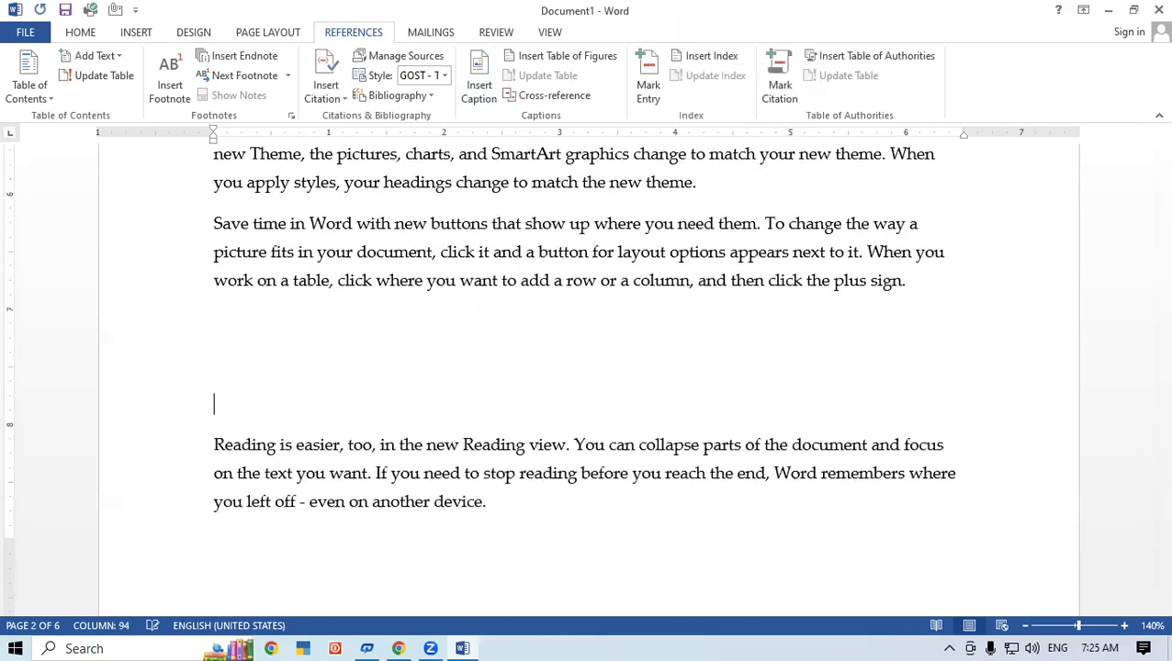
scroll(145, 290, "down", 1)
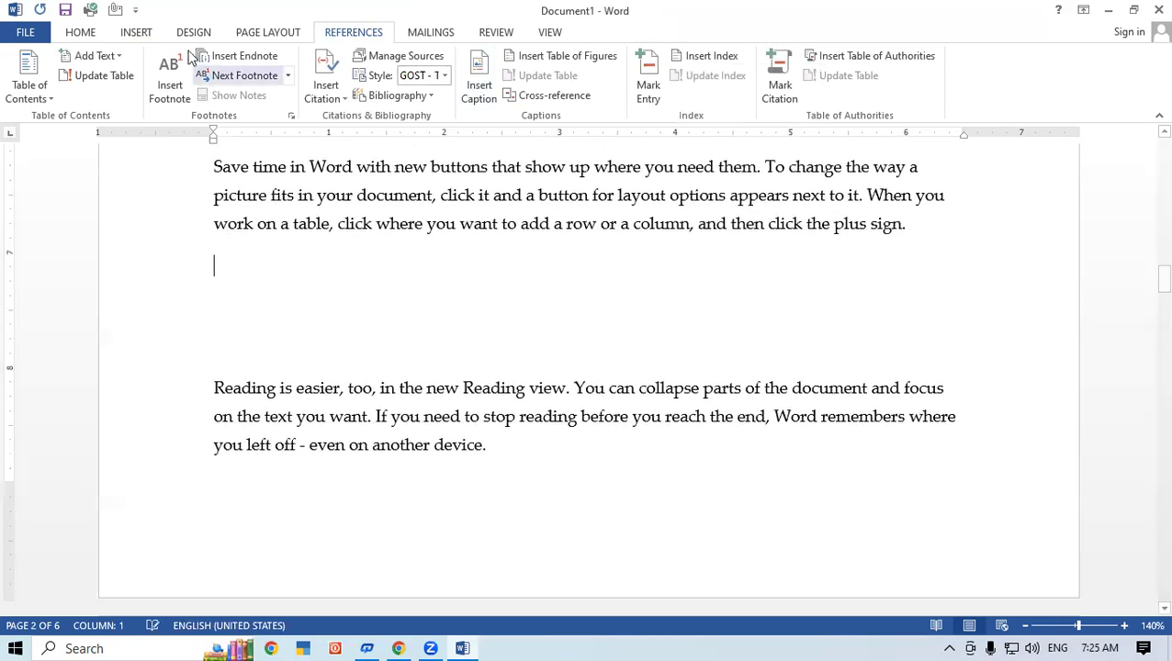
left_click(136, 32)
left_click(158, 74)
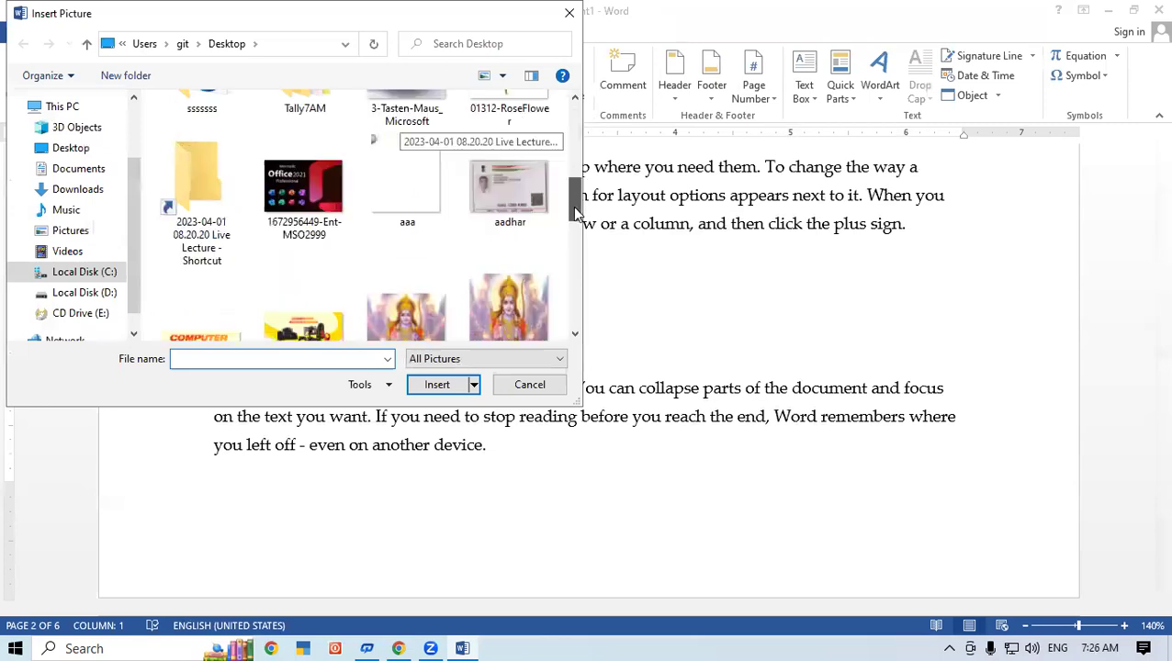
mouse_move(578, 136)
left_mouse_down()
mouse_move(582, 246)
mouse_move(579, 227)
left_mouse_up()
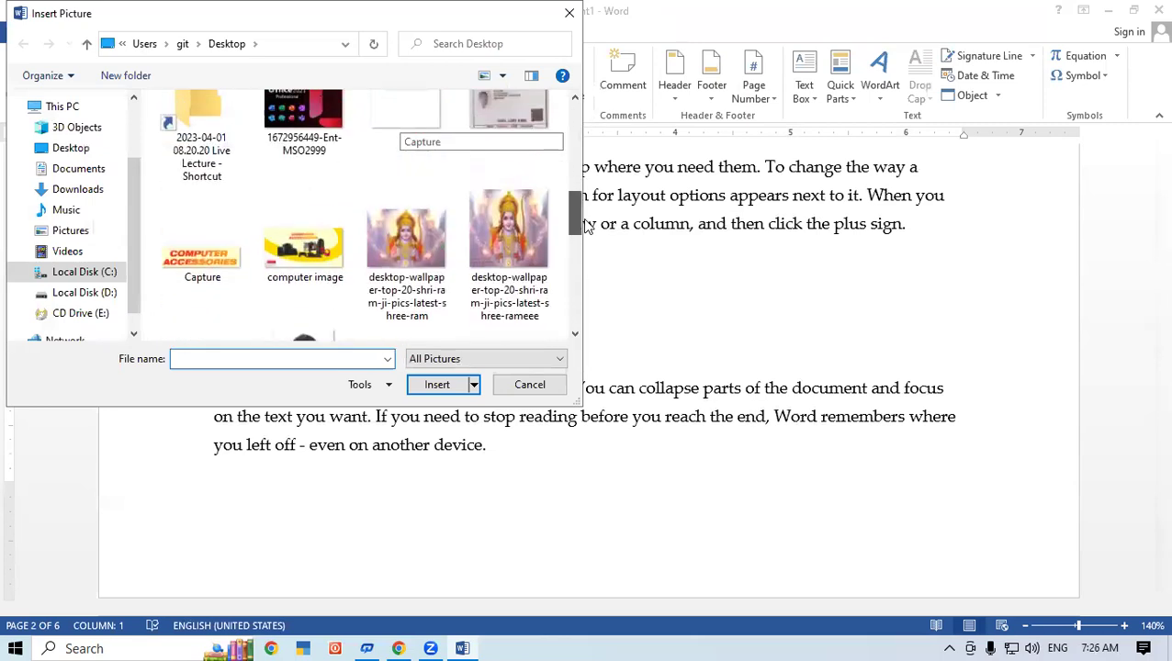
left_click(304, 237)
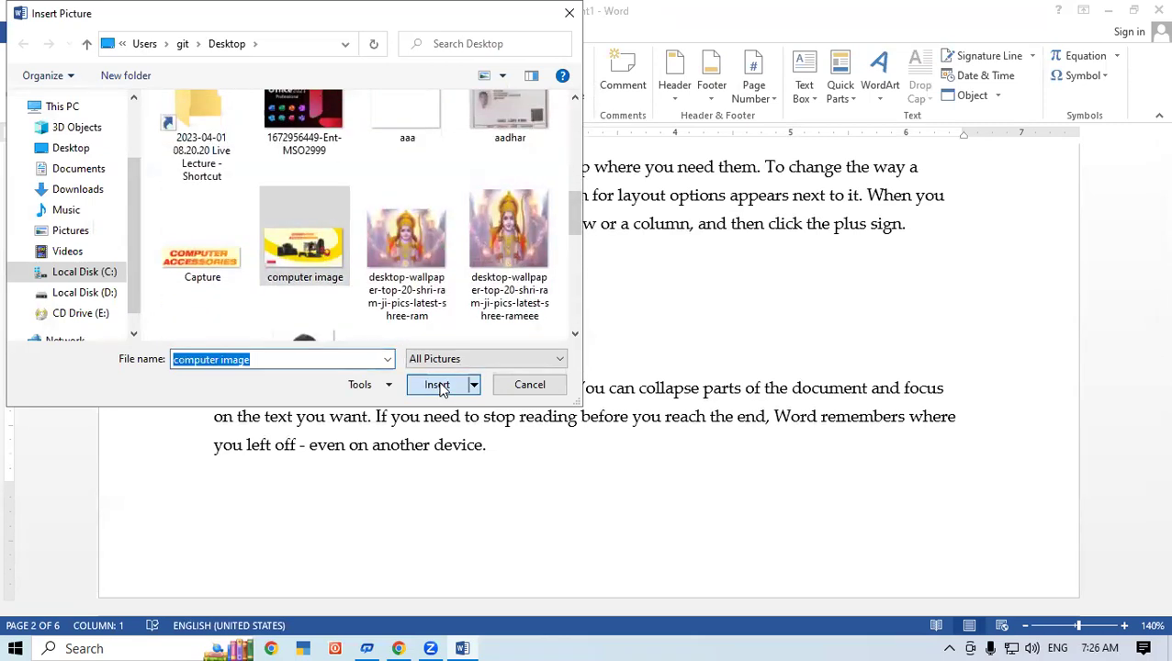
left_click(443, 385)
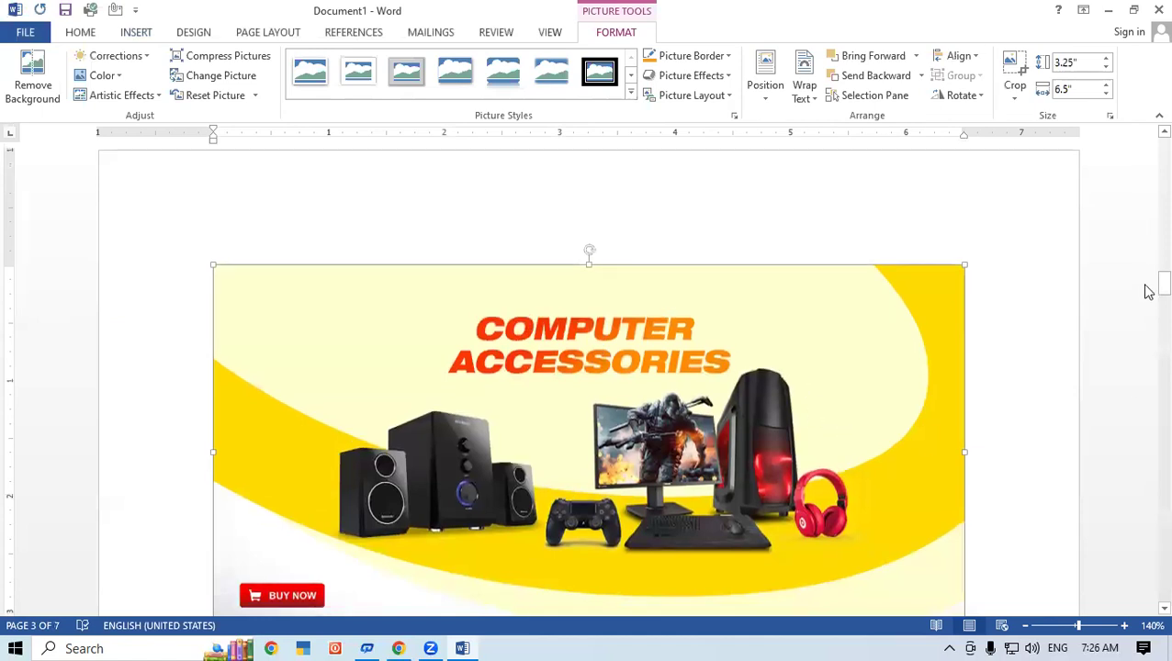
Shrink the accessories picture and move it beside the Themes and styles paragraph with text wrapping
scroll(1149, 619, "down", 1)
scroll(1149, 619, "down", 4)
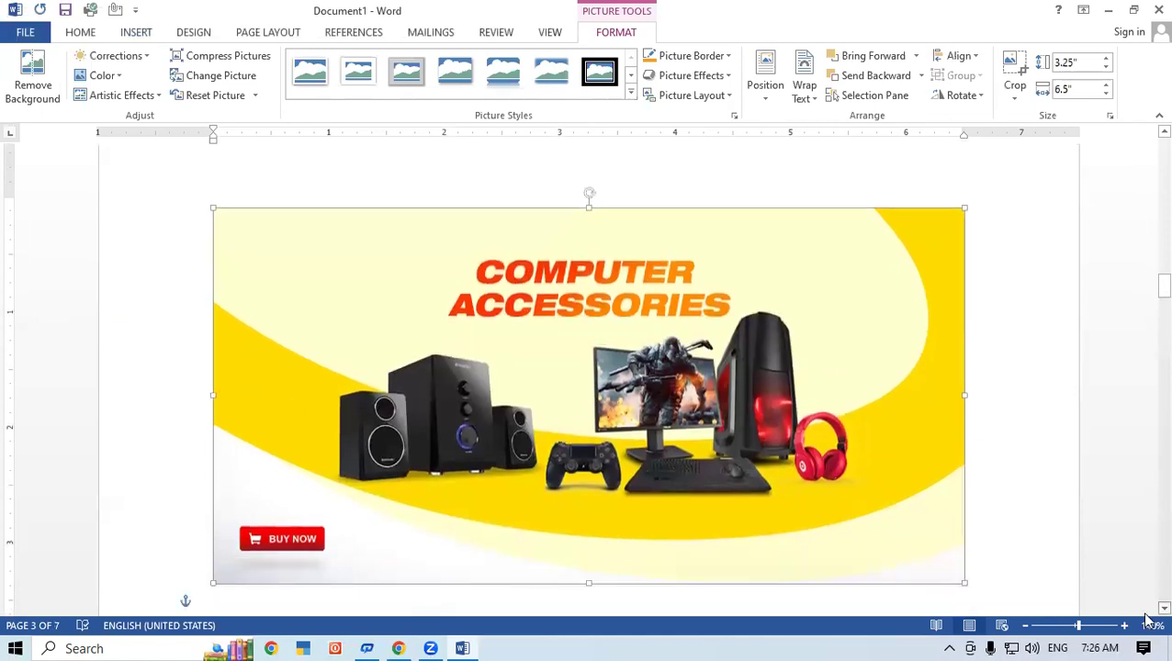
left_click_drag(960, 418, 210, 166)
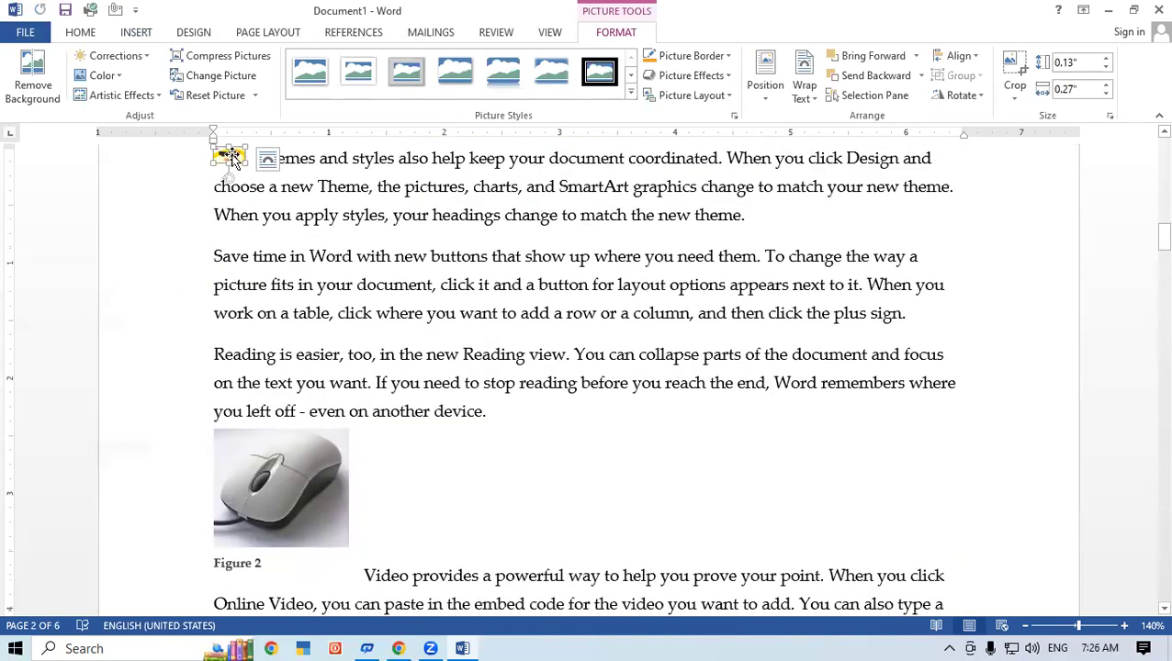
key("ctrl+z")
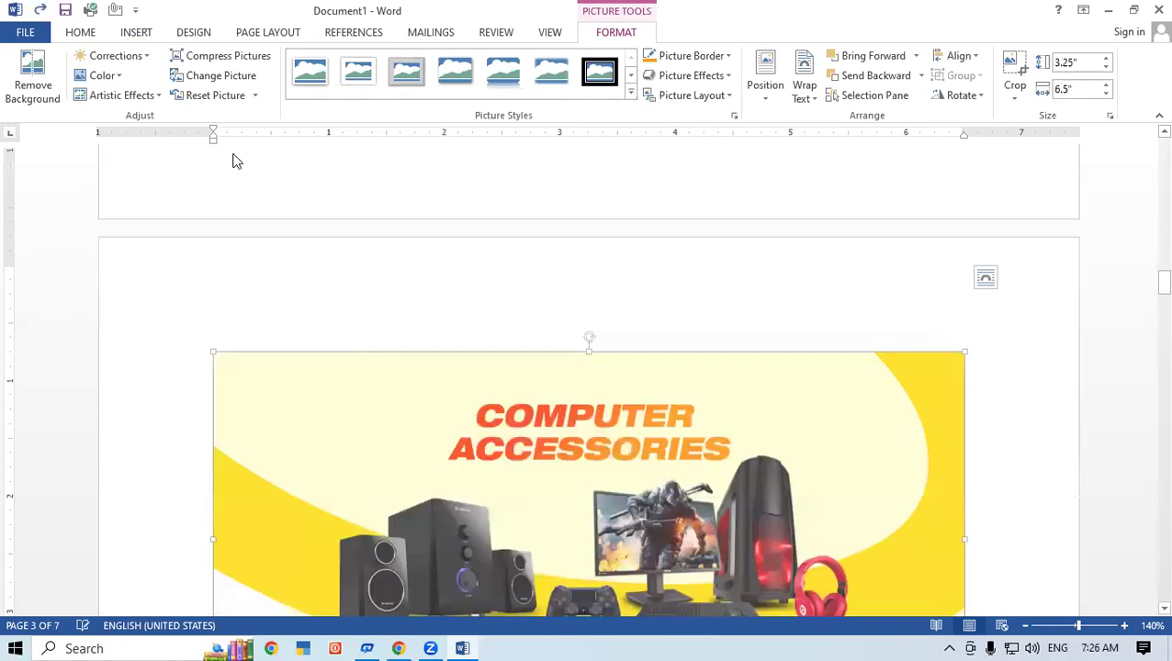
left_click_drag(1147, 292, 1148, 308)
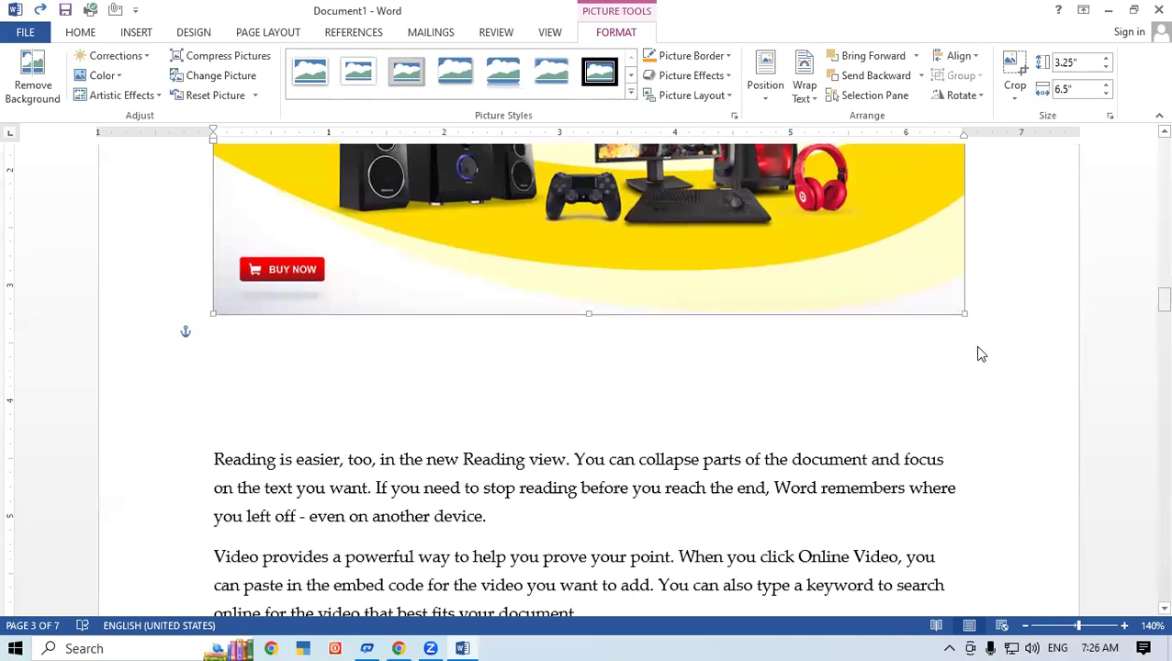
left_click_drag(962, 313, 352, 235)
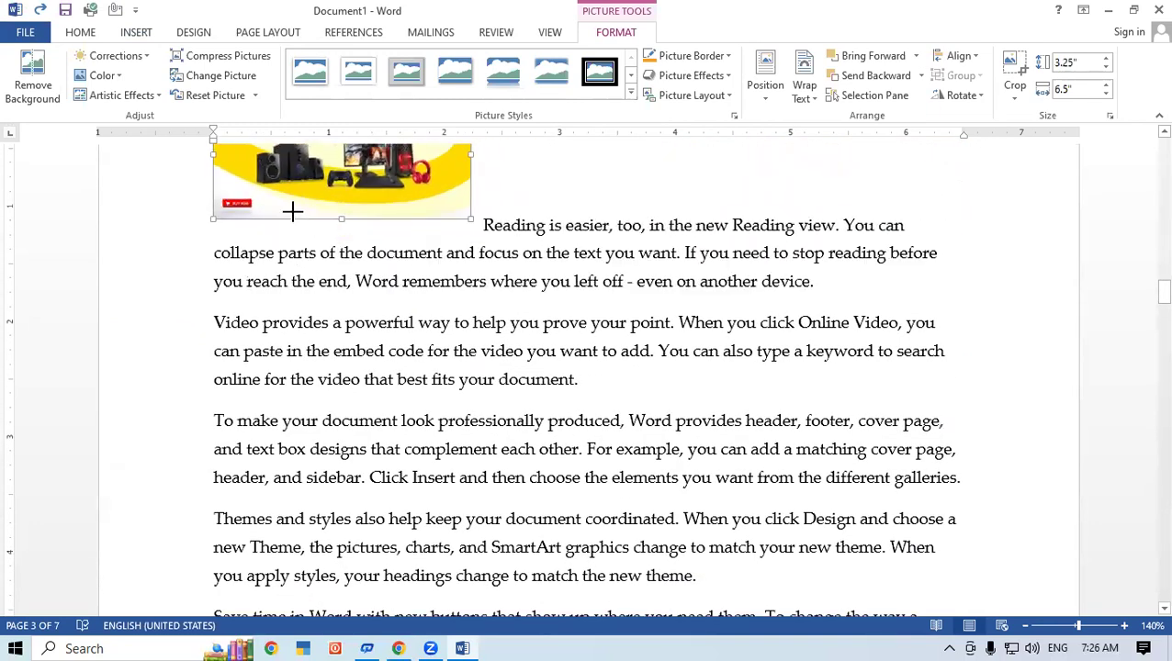
left_click_drag(1162, 234, 1148, 238)
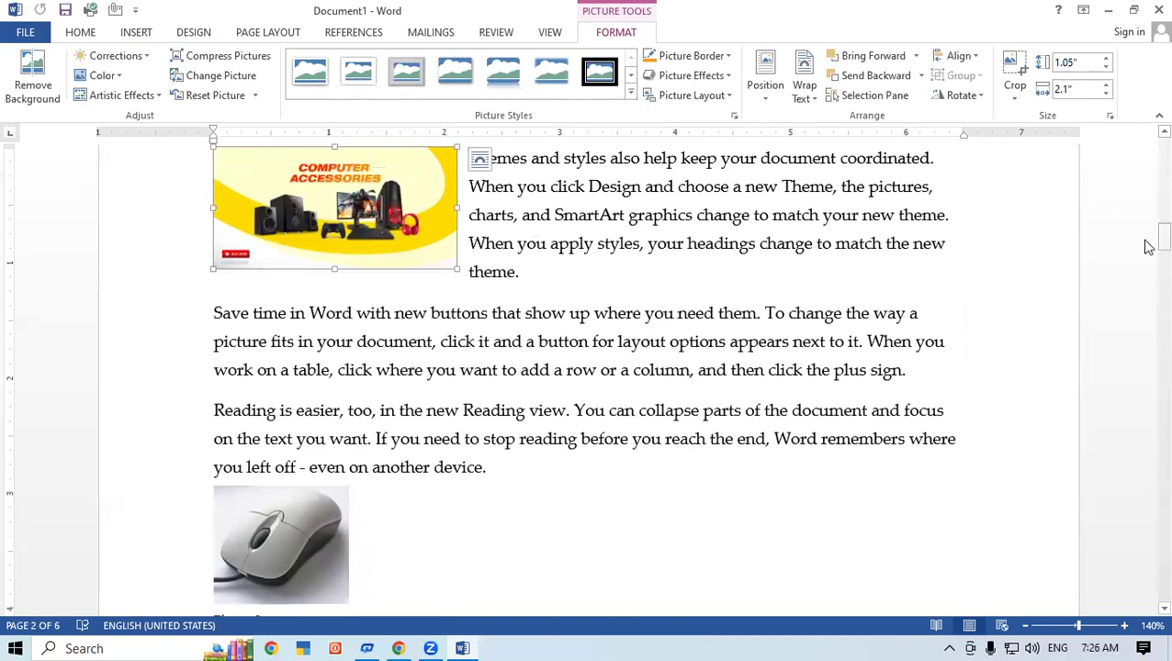
scroll(701, 309, "down", 3)
left_click_drag(367, 248, 319, 528)
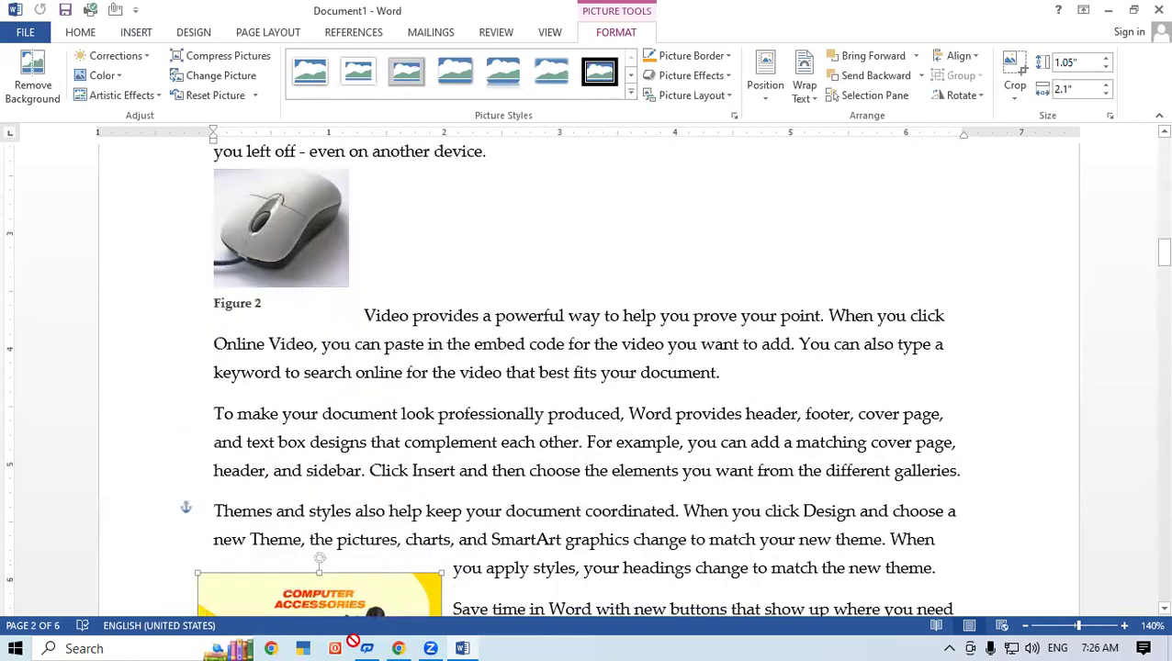
mouse_move(319, 528)
left_mouse_down()
mouse_move(436, 321)
mouse_move(351, 471)
mouse_move(365, 475)
left_mouse_up()
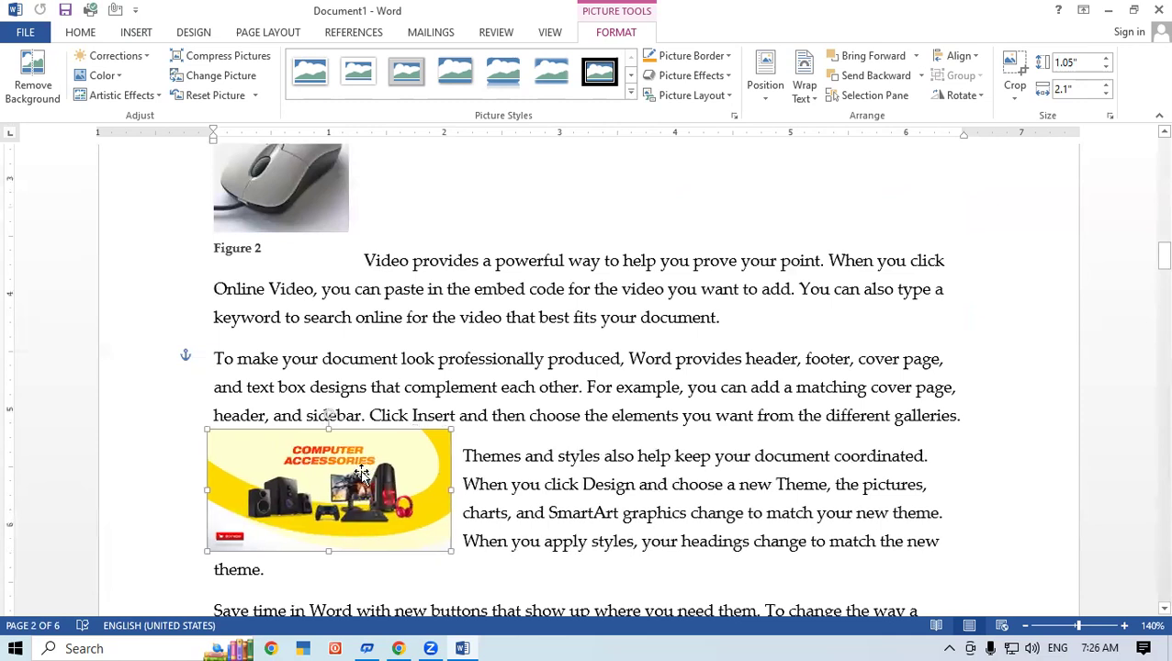
scroll(1147, 615, "down", 3)
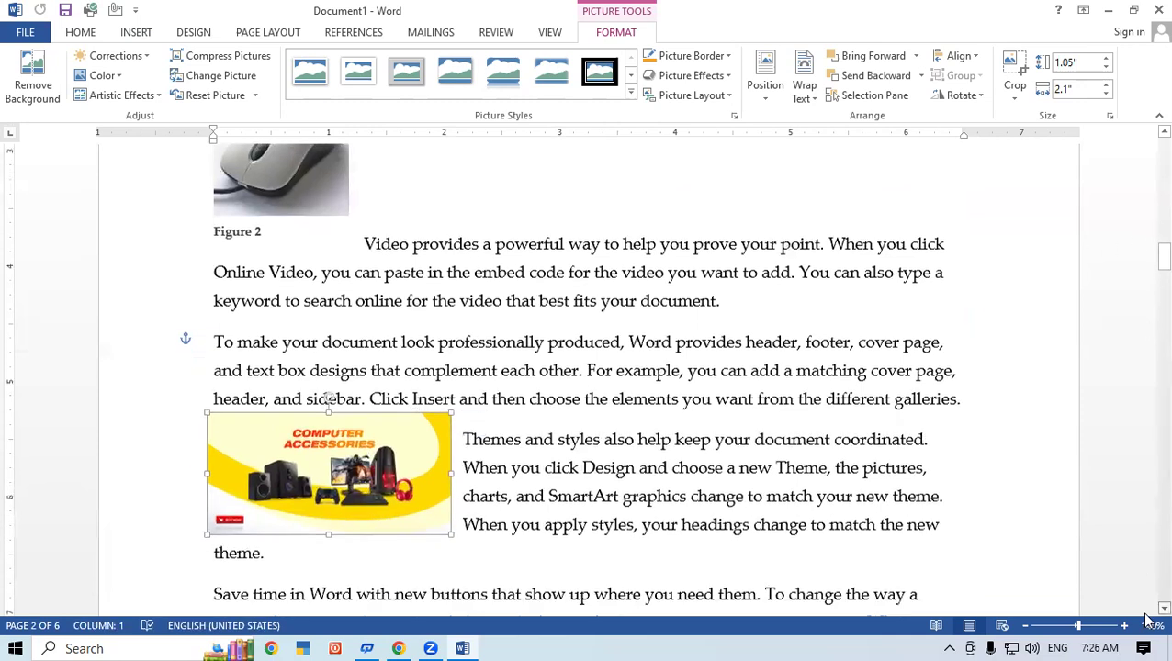
scroll(1148, 620, "down", 2)
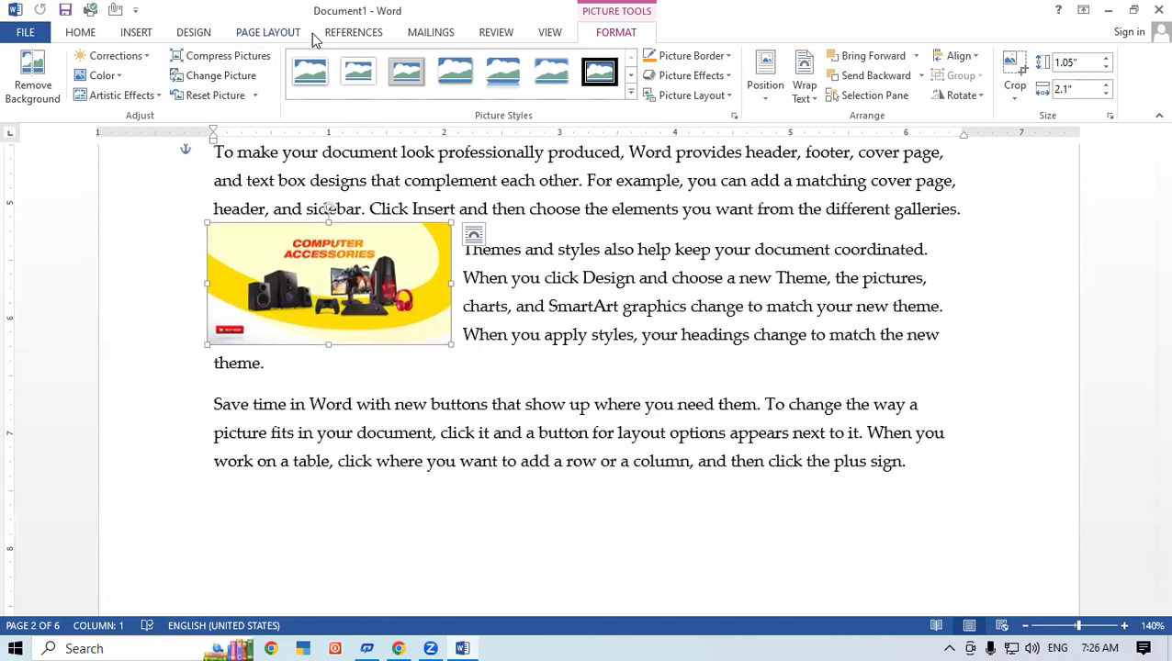
Add a 'Figure 3' caption below the computer accessories picture
left_click(348, 35)
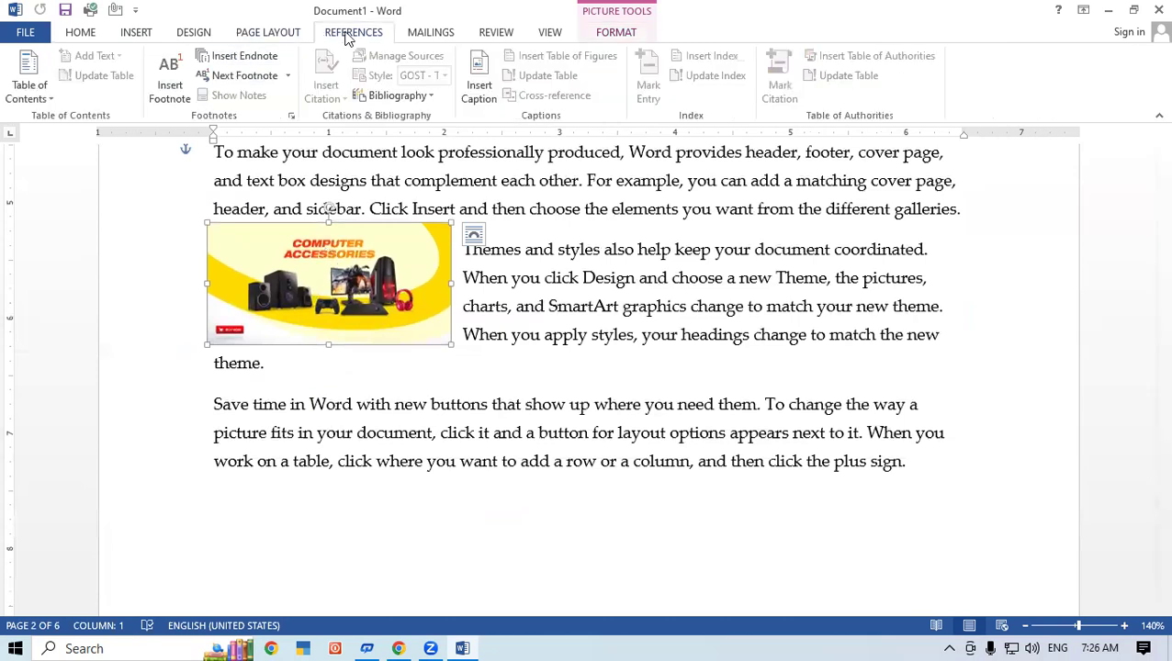
left_click(478, 85)
left_click(723, 260)
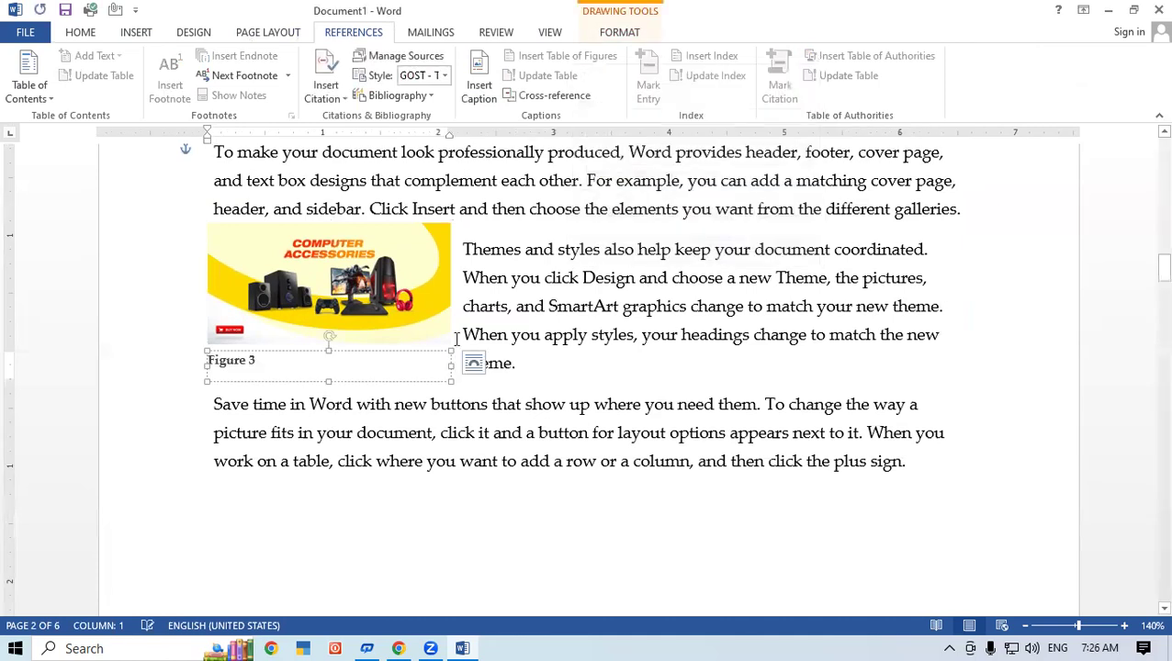
left_click(591, 374)
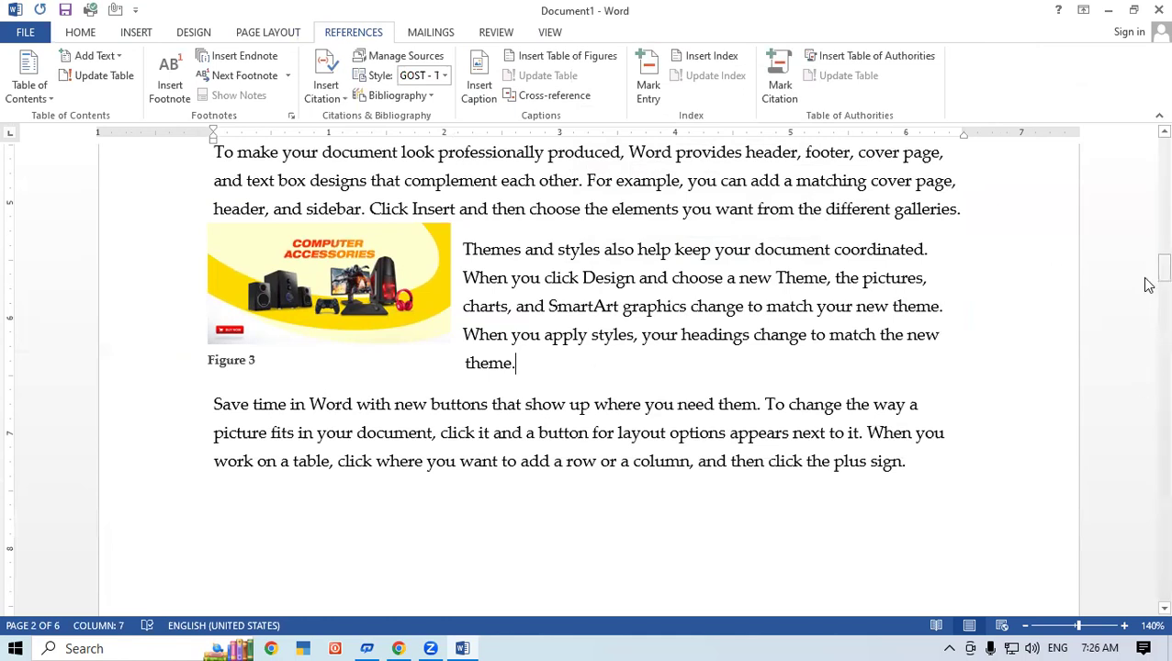
Add an empty line at the top of page 1 and insert a table of figures there
left_click_drag(1151, 283, 1146, 136)
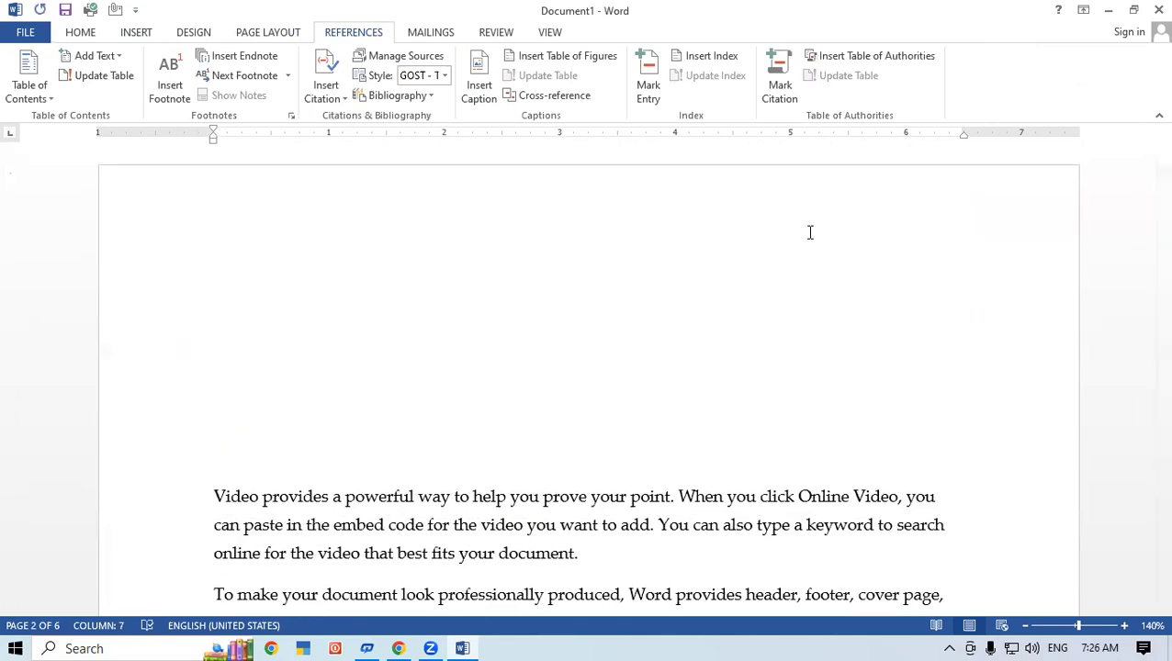
left_click(228, 266)
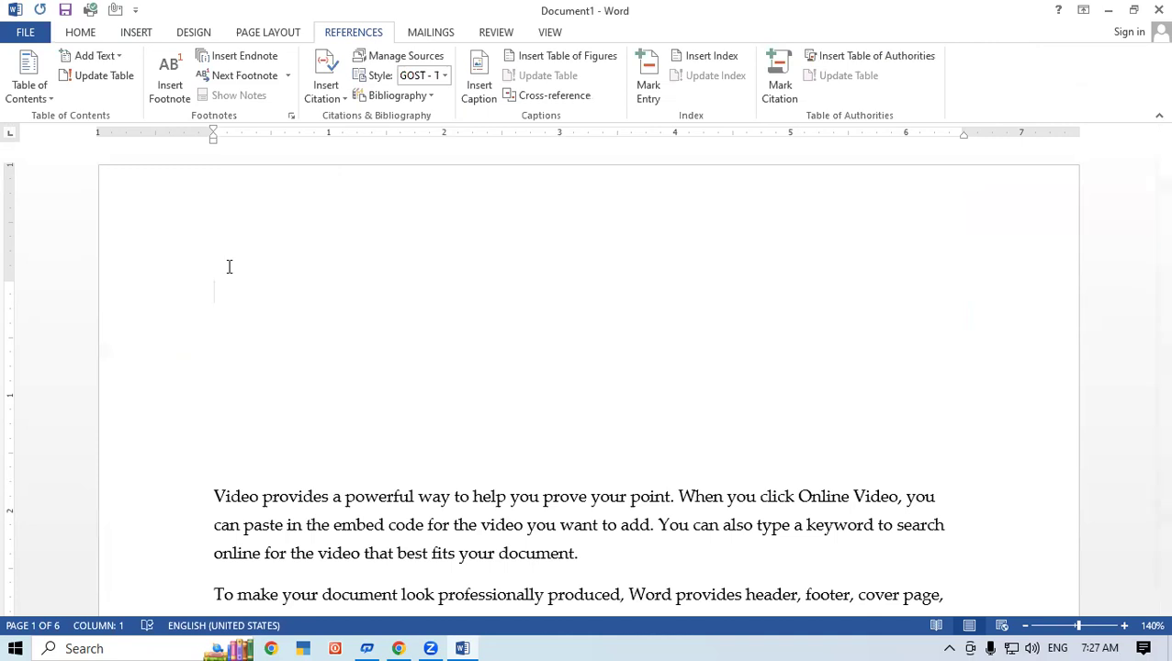
key("Return")
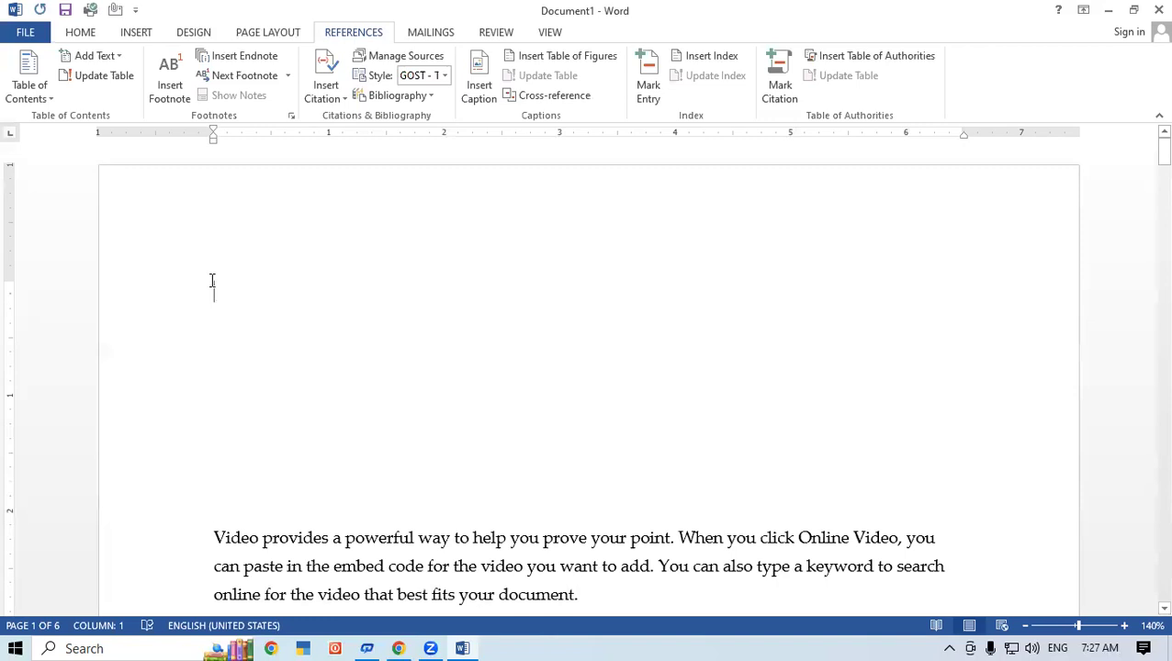
left_click(562, 58)
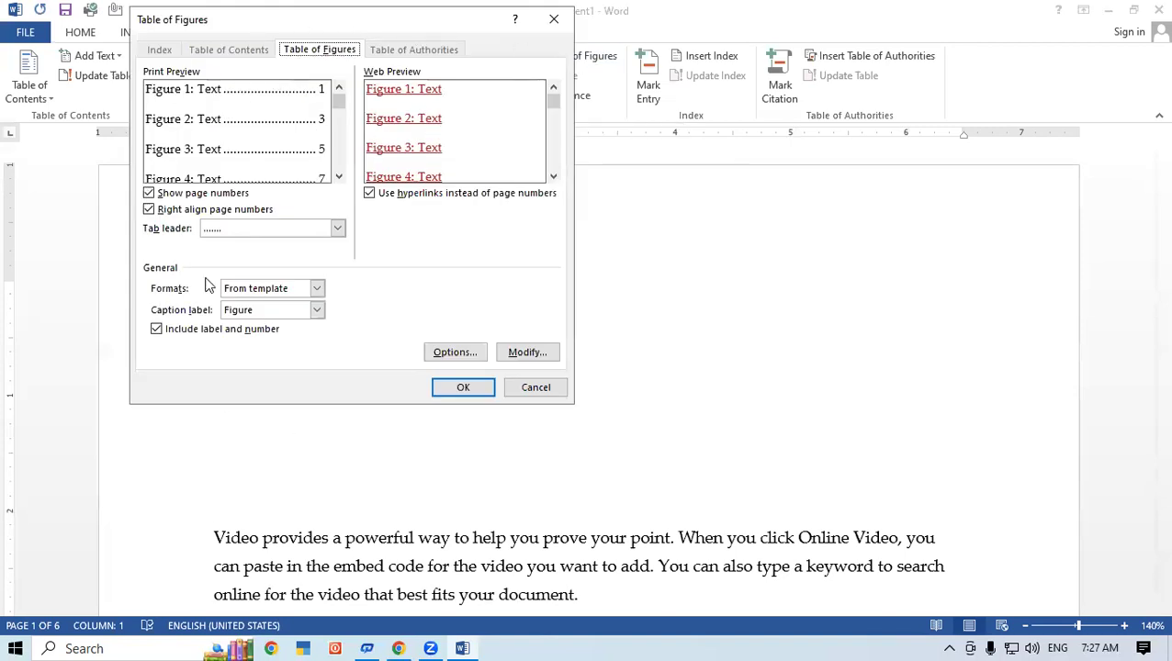
left_click(462, 387)
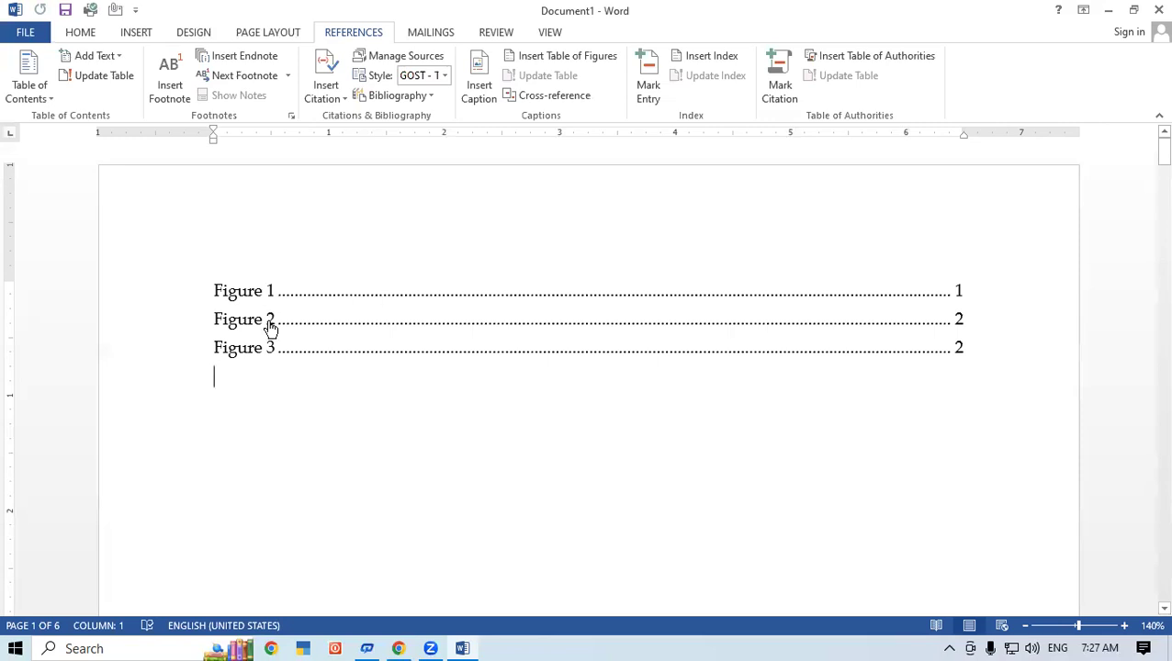
Dismiss the layout options popup and add blank lines after the 'new theme.' paragraph
left_click(266, 318)
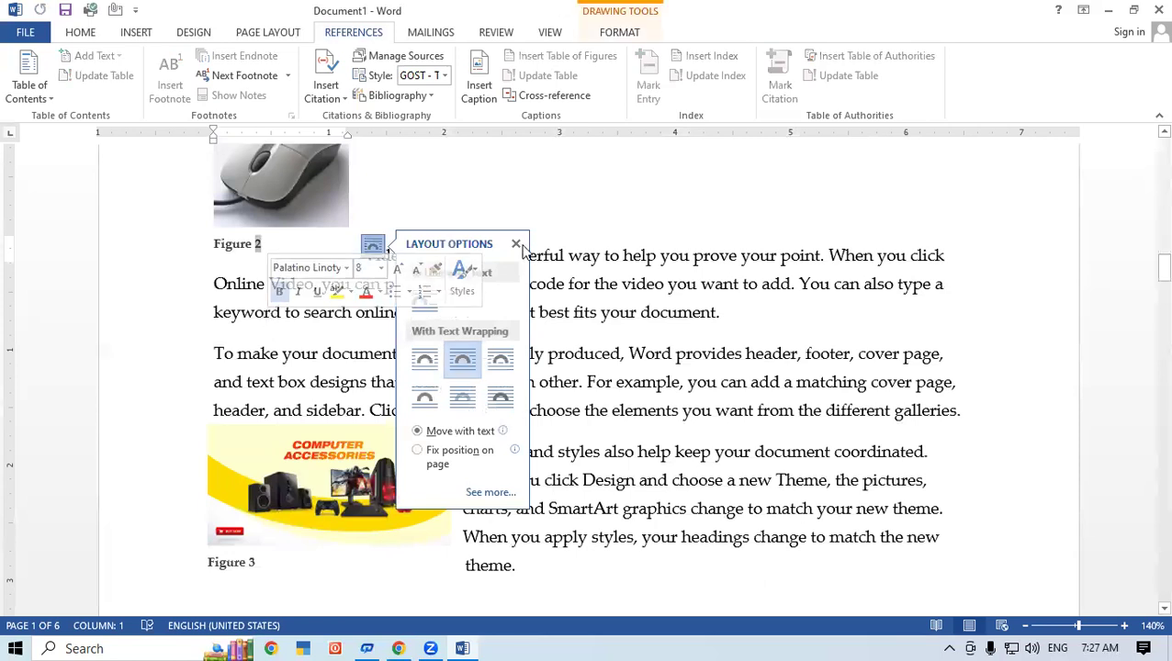
left_click(517, 244)
left_click(437, 173)
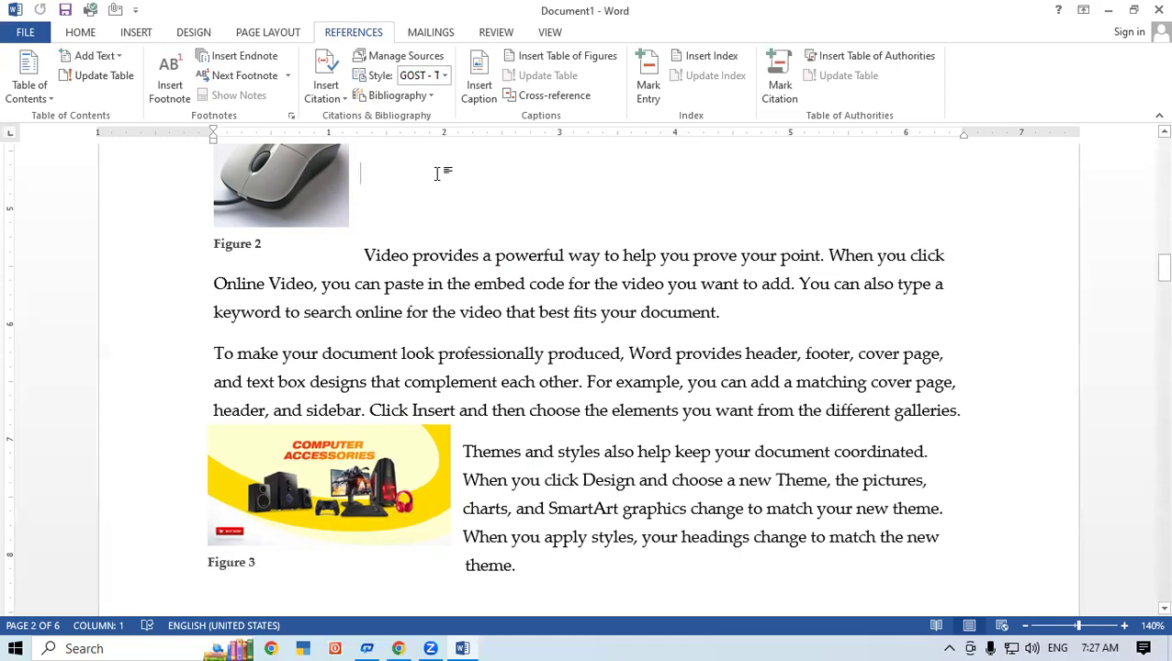
mouse_move(1162, 270)
left_mouse_down()
mouse_move(1147, 266)
mouse_move(1152, 241)
left_mouse_up()
left_click(737, 357)
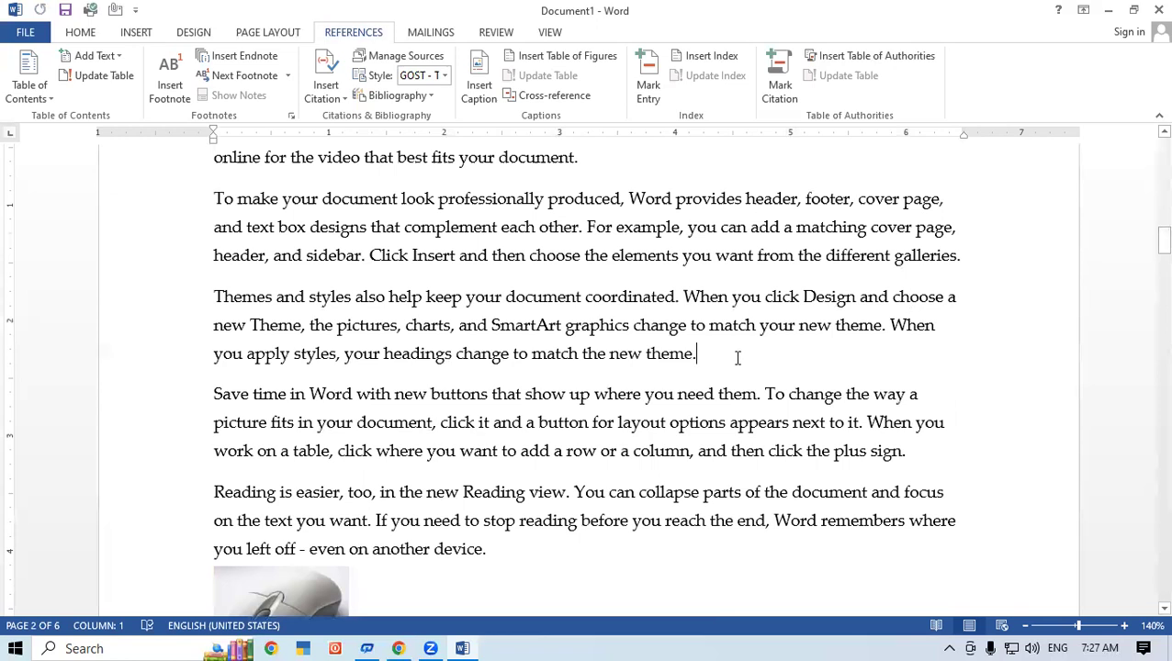
key("Return")
key("Return")
key("Return")
key("Return")
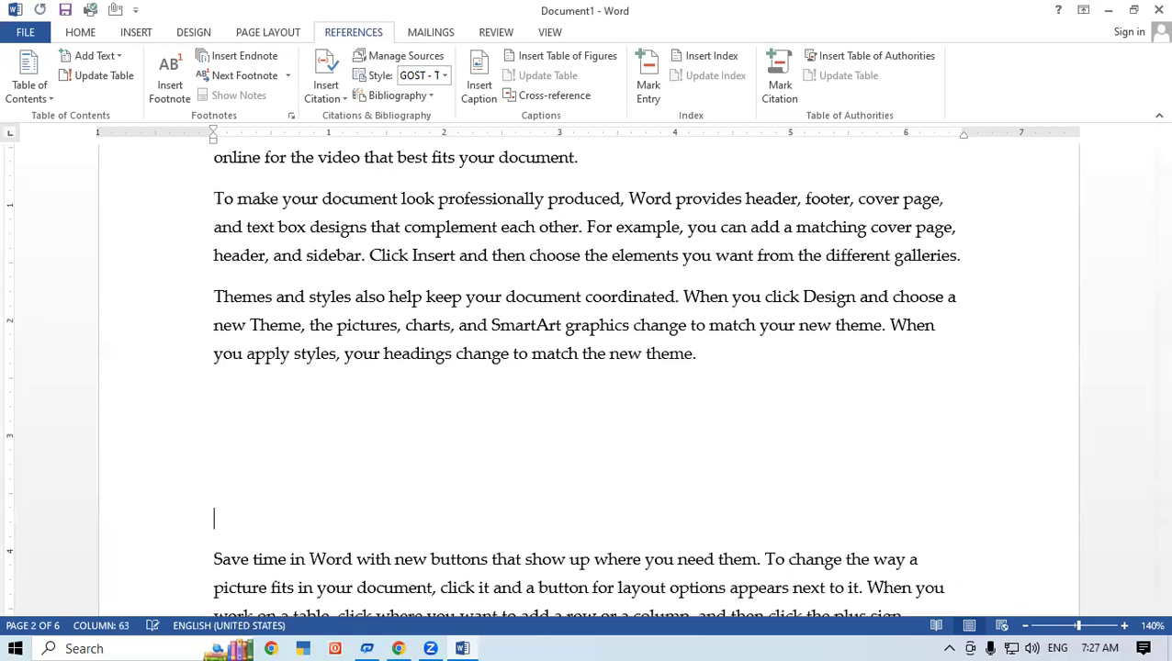
left_click(256, 413)
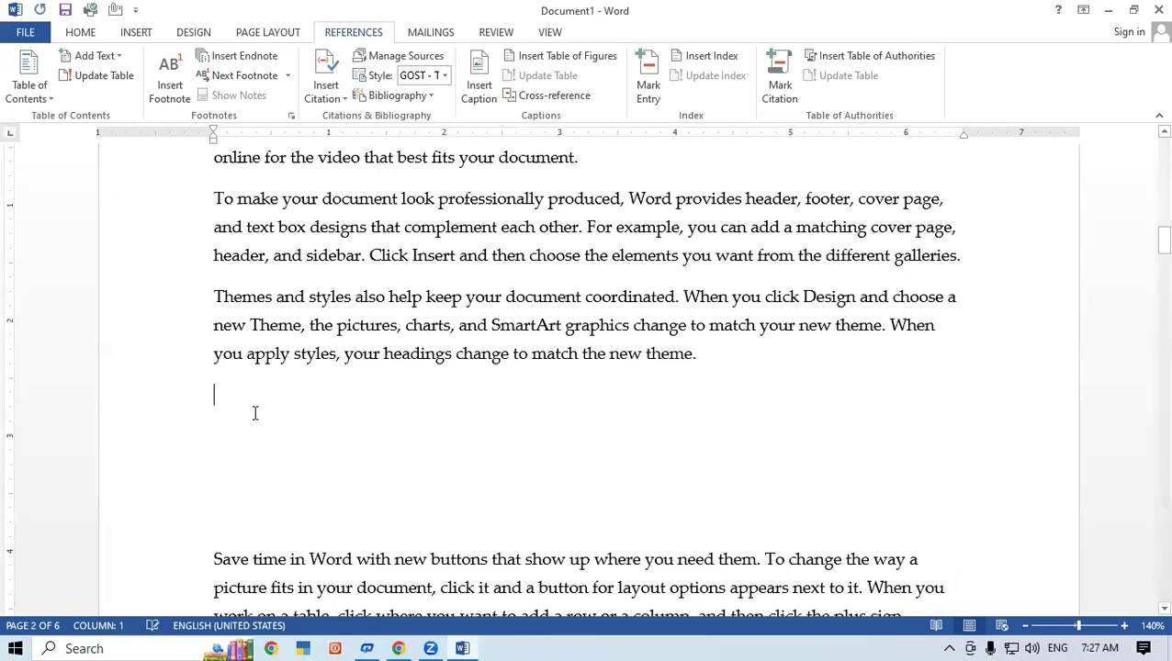
Insert the Microsoft Office 2021 Professional picture
left_click(139, 32)
left_click(160, 69)
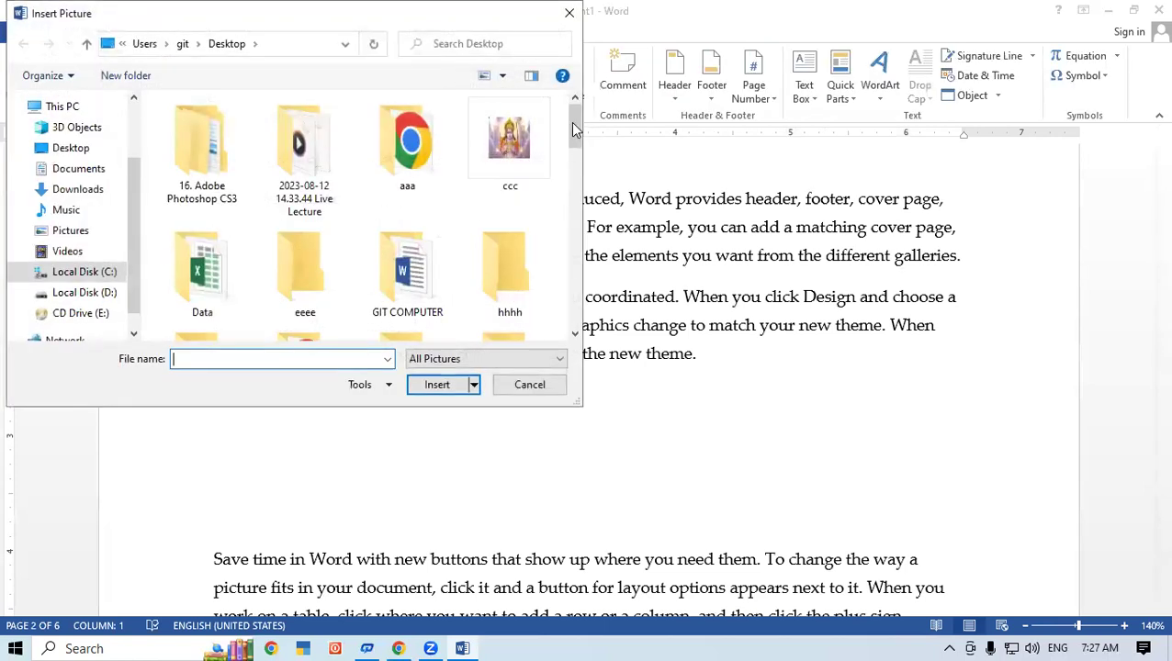
left_click_drag(574, 130, 574, 190)
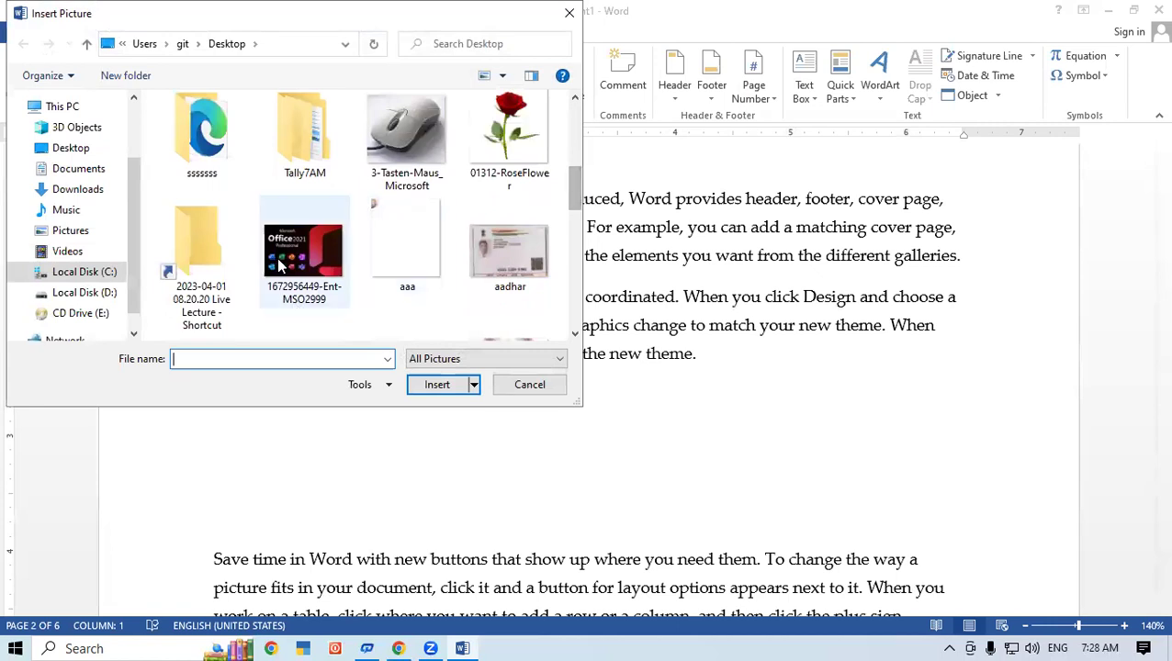
left_click(304, 253)
left_click(428, 385)
Shrink the Office picture to 1.75 by 2.63 inches and move it to the 'Save time' paragraph start
scroll(983, 452, "down", 2)
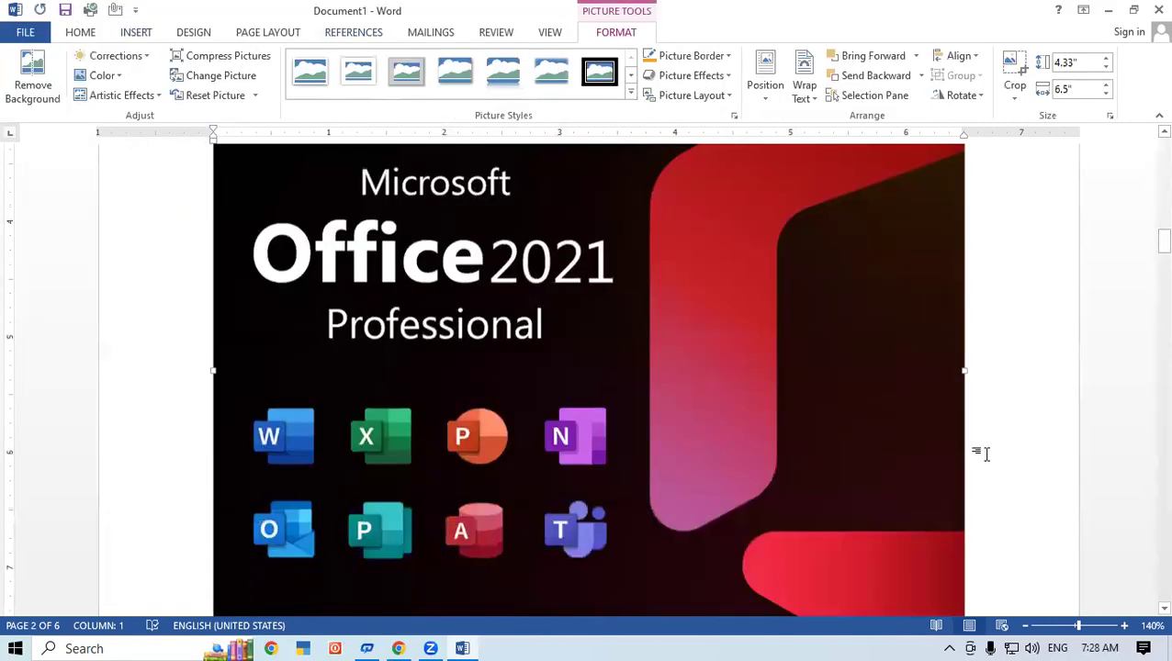
mouse_move(1163, 241)
left_mouse_down()
mouse_move(1147, 250)
mouse_move(1148, 268)
left_mouse_up()
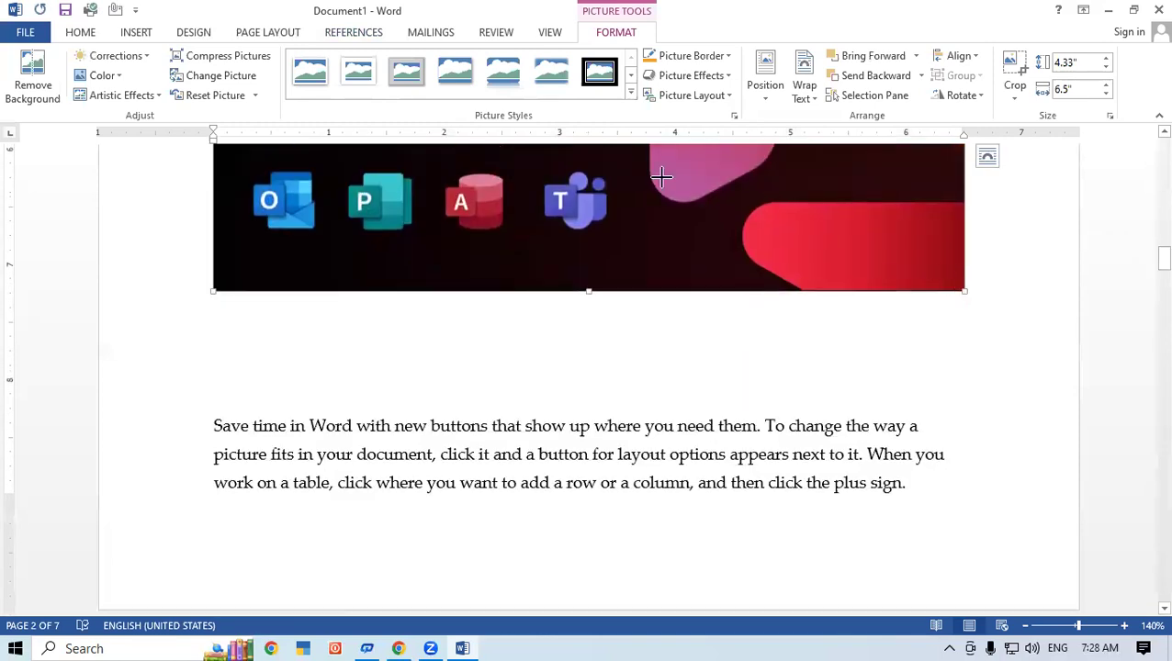
left_click_drag(661, 176, 374, 158)
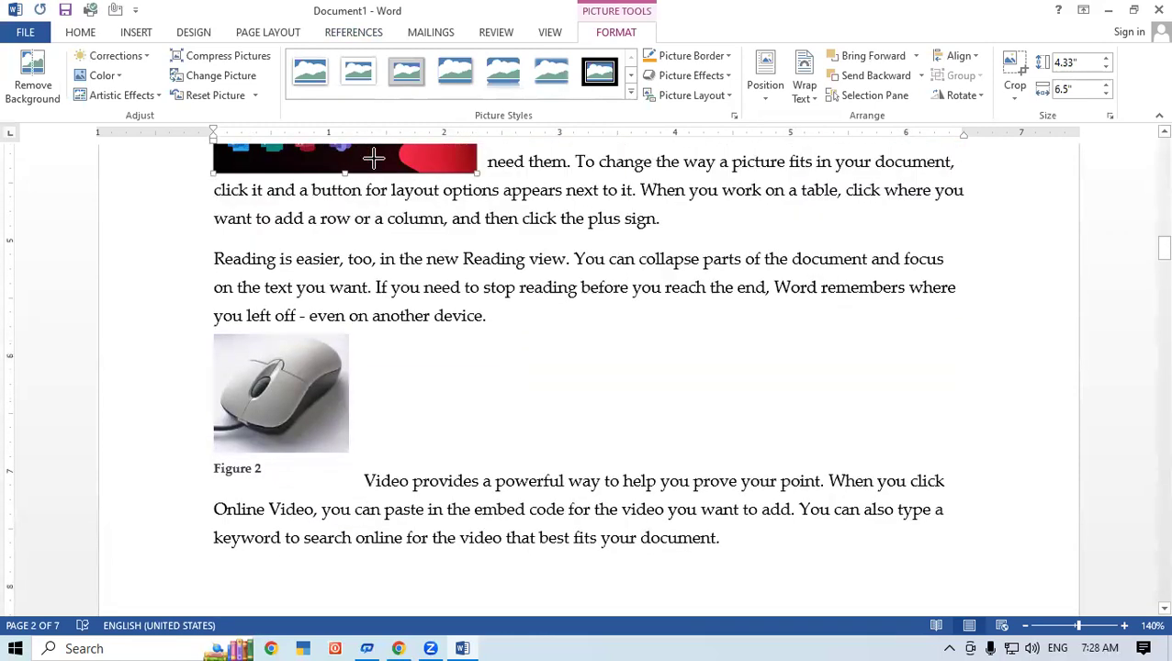
left_click_drag(374, 158, 422, 315)
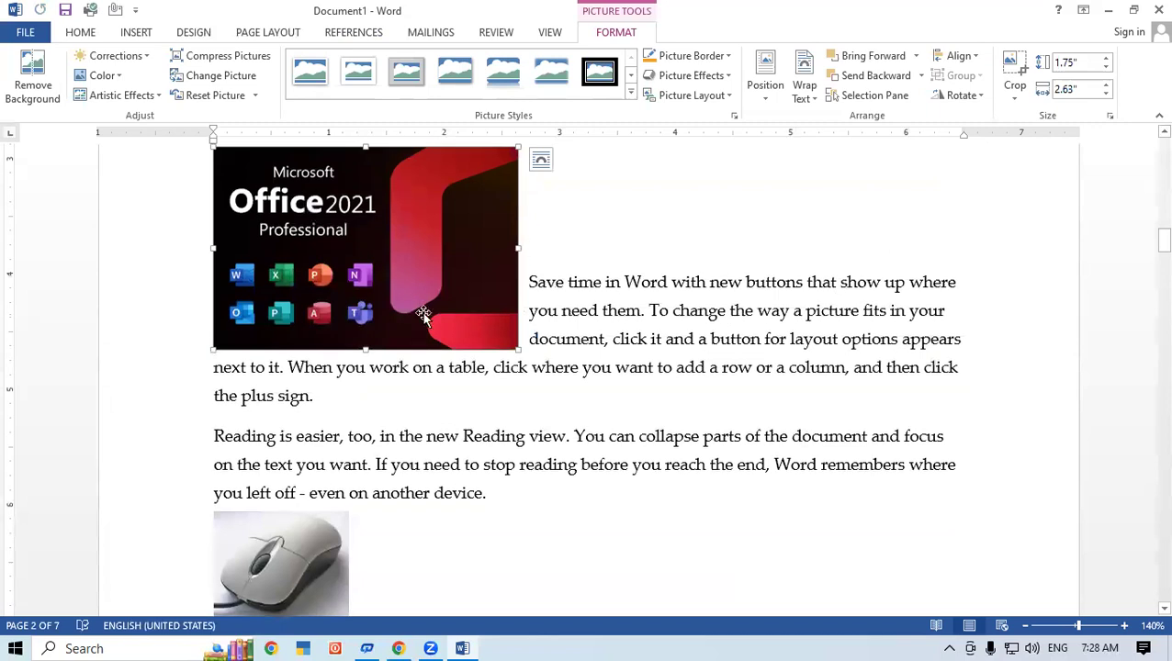
left_click(357, 35)
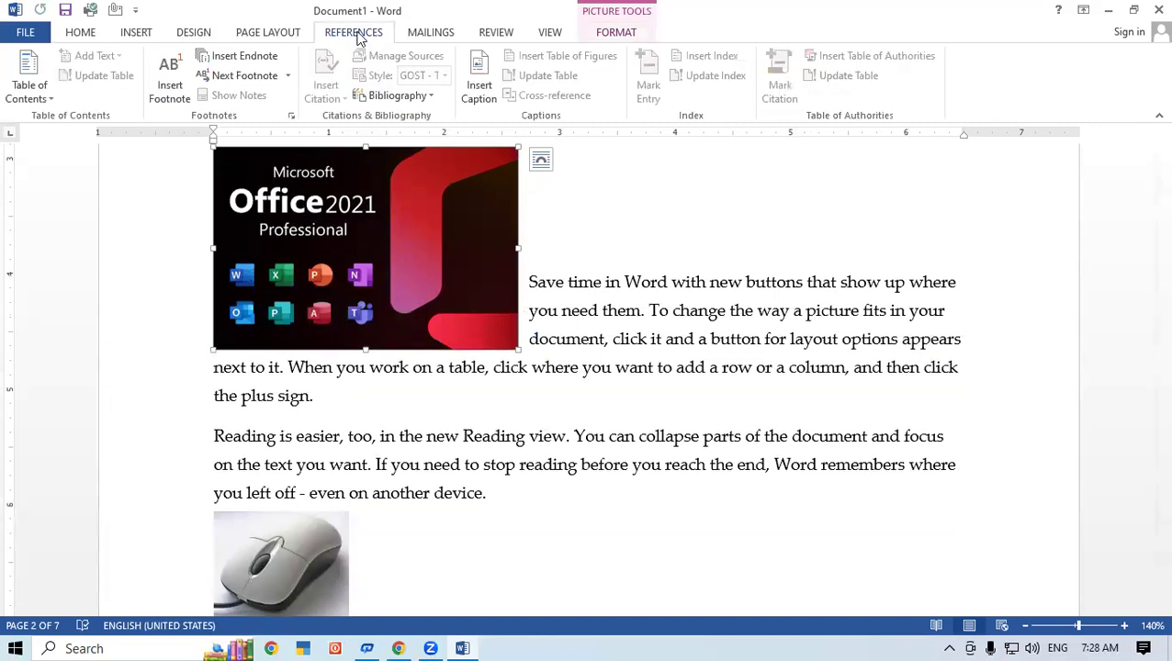
Caption the Office 2021 picture 'Figure 2', renumbering the later figure captions
left_click(478, 78)
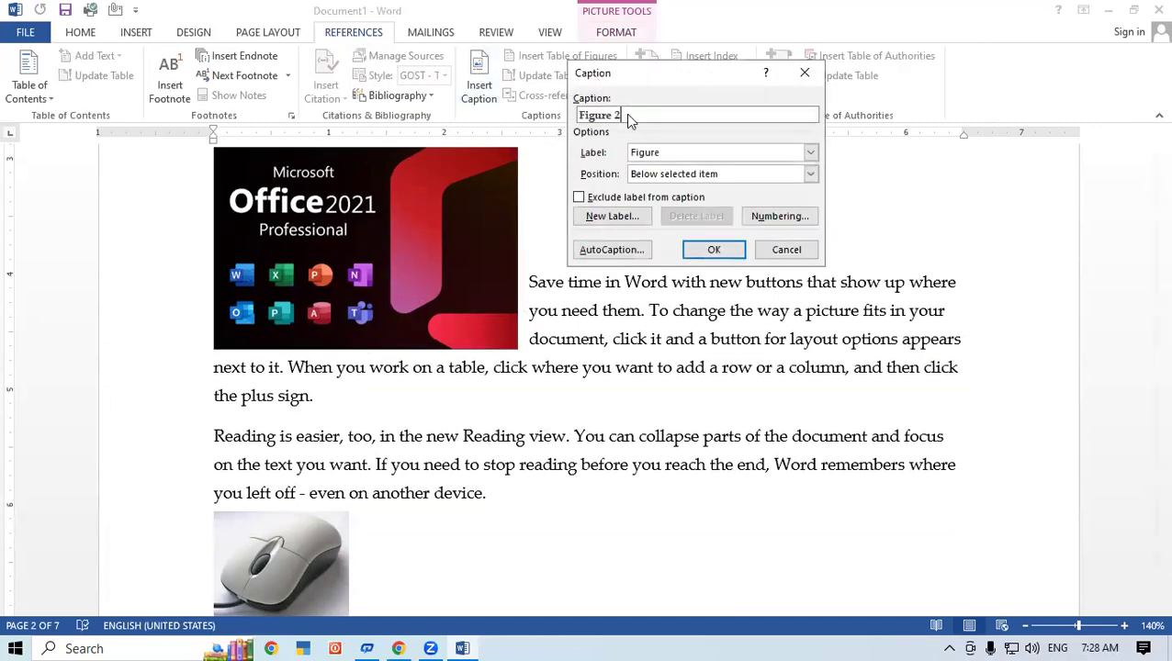
left_click(714, 249)
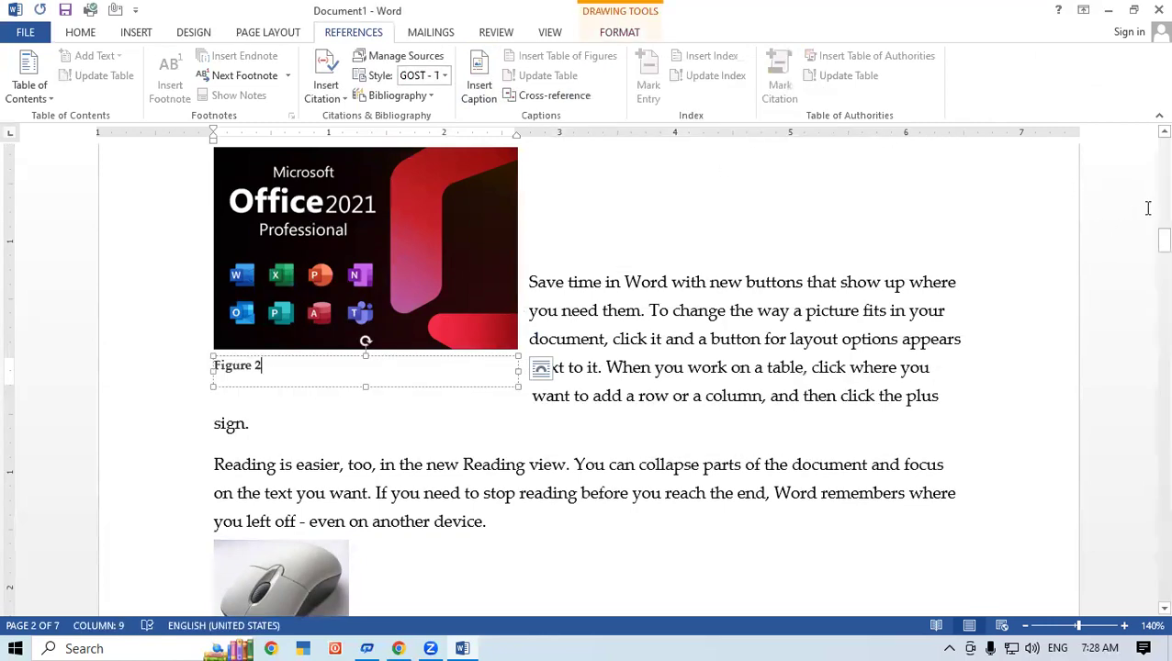
left_click(668, 285)
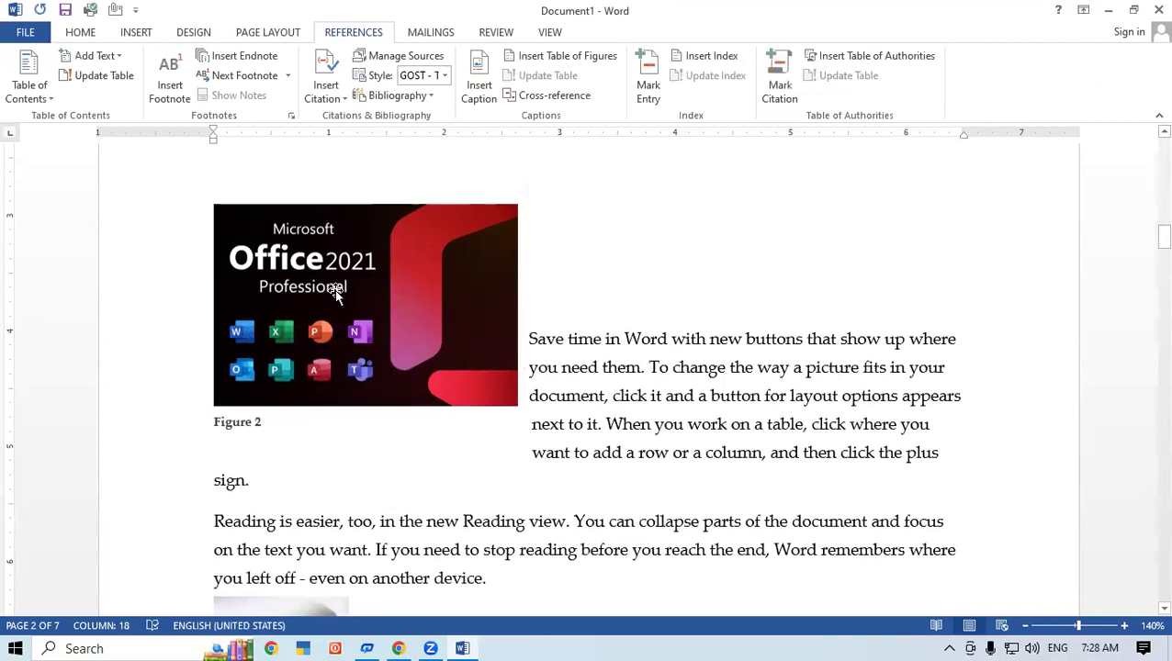
mouse_move(1162, 237)
left_mouse_down()
mouse_move(1148, 166)
mouse_move(1148, 301)
left_mouse_up()
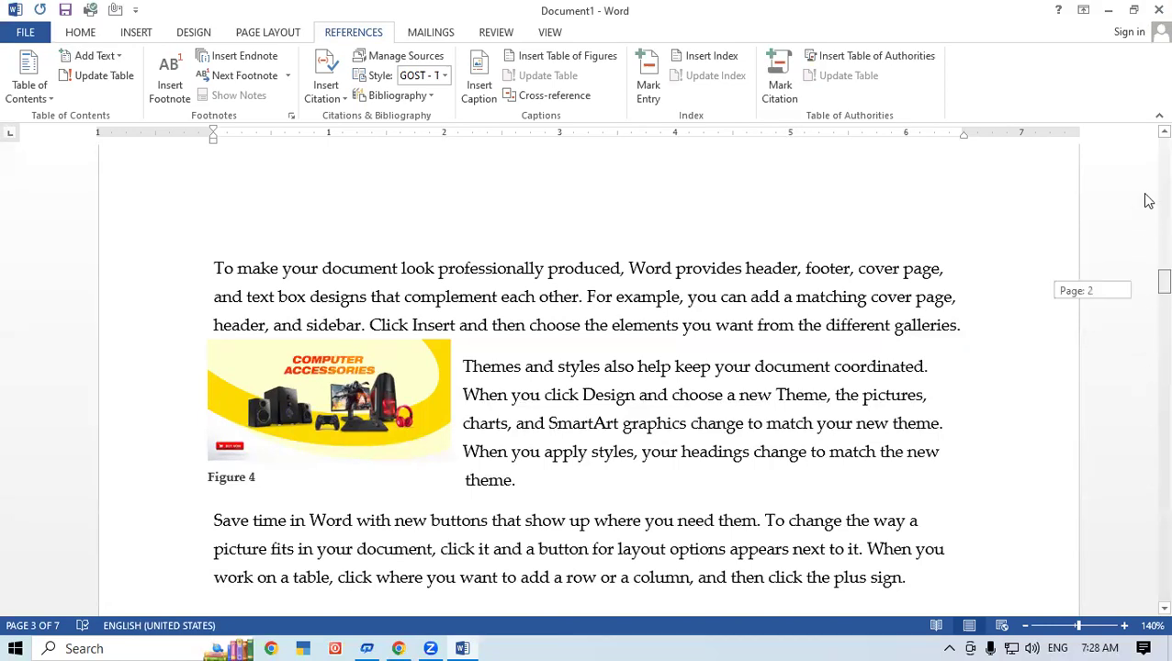
Update the entire table of figures to list Figures 1–4 on pages 1, 2, 2 and 3
scroll(1146, 200, "up", 3)
scroll(1146, 170, "up", 3)
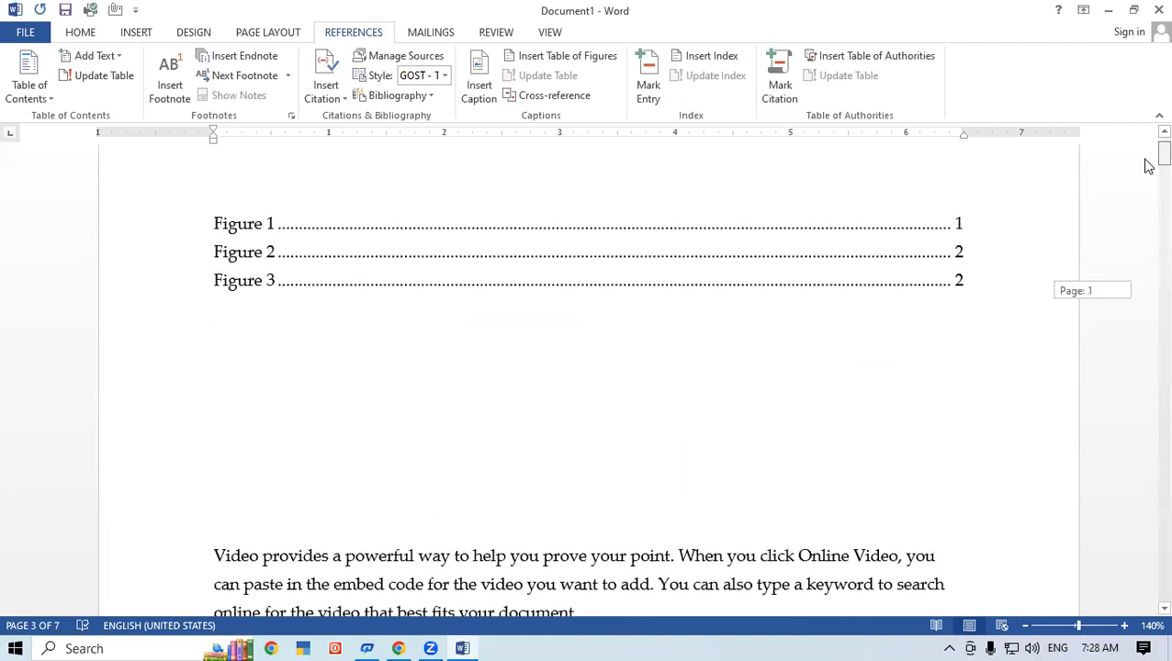
left_click(370, 258)
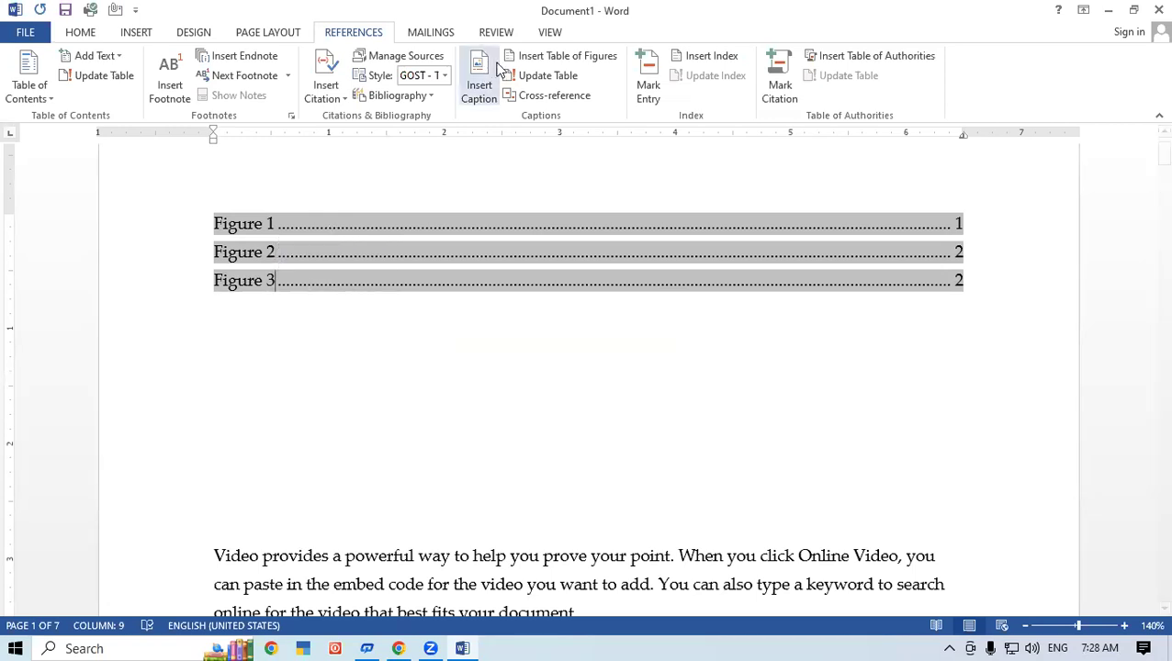
left_click(558, 81)
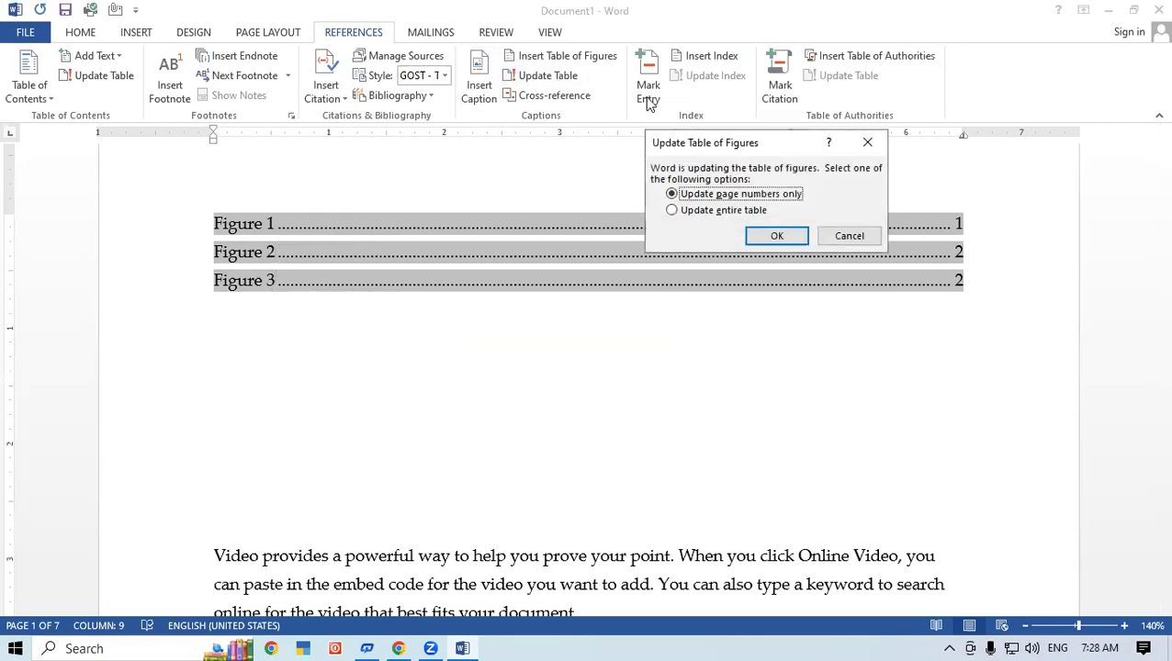
left_click(683, 213)
left_click(777, 236)
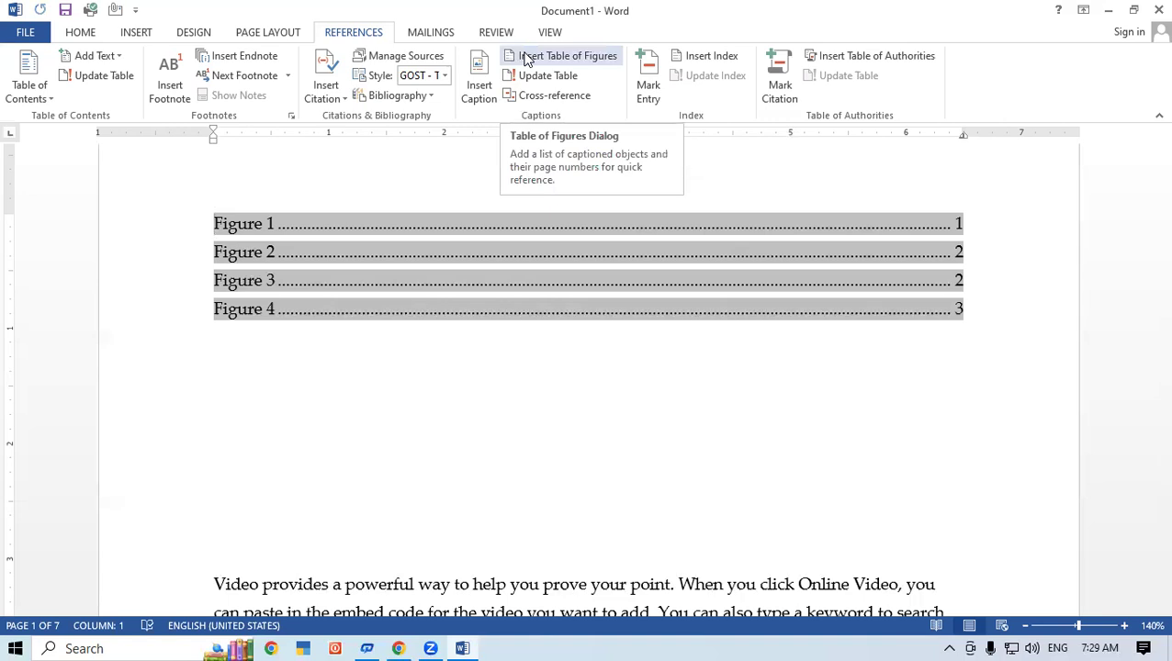
left_click(526, 99)
left_click(663, 99)
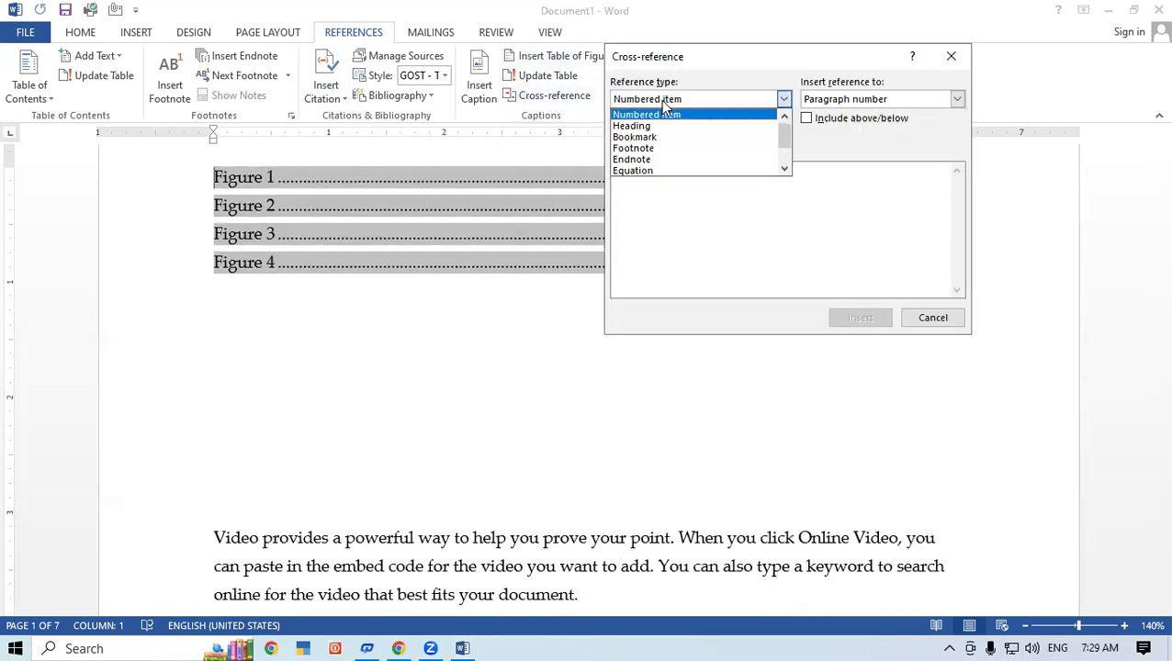
left_click(783, 170)
left_click(629, 168)
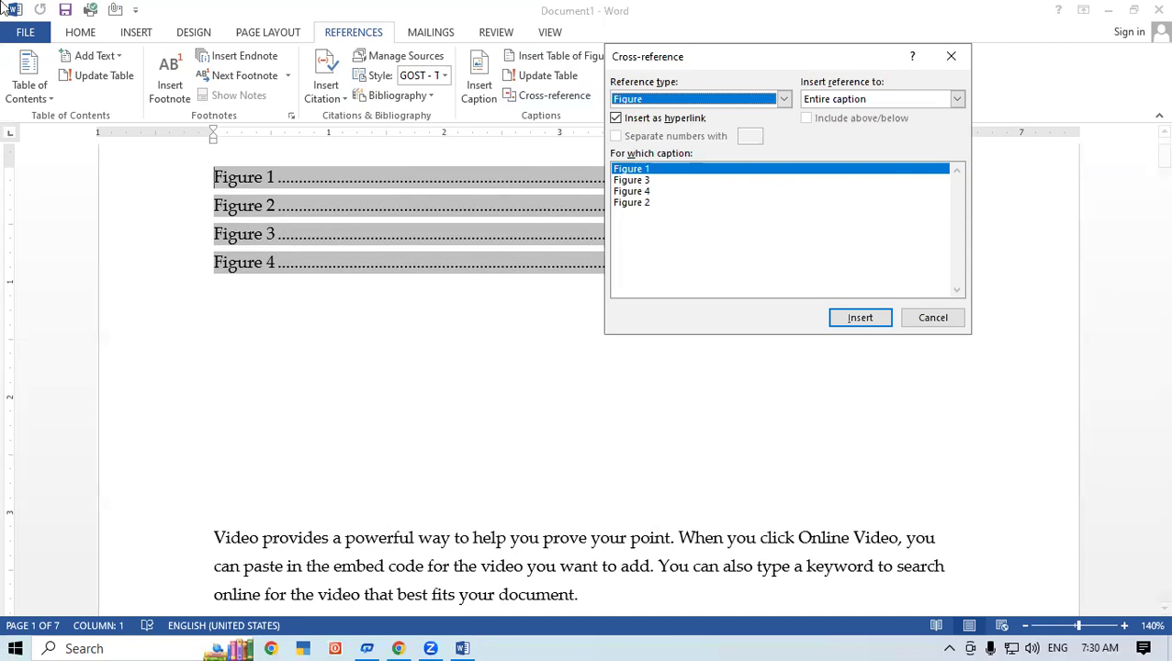
left_click(937, 318)
left_click(742, 284)
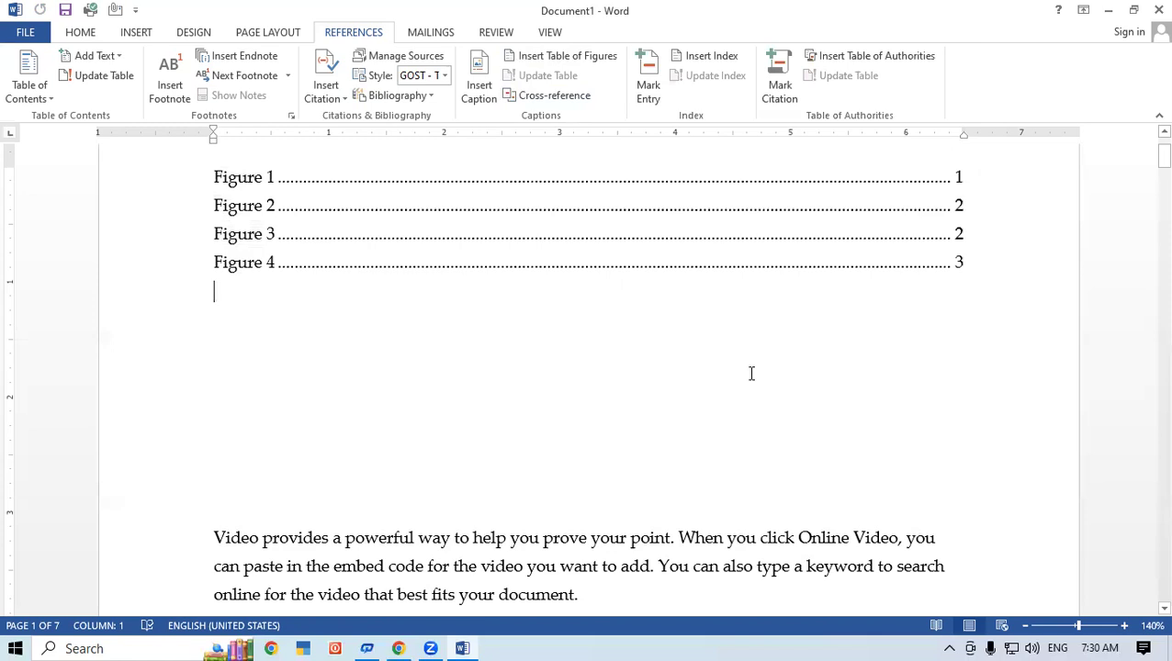
key("ctrl+z")
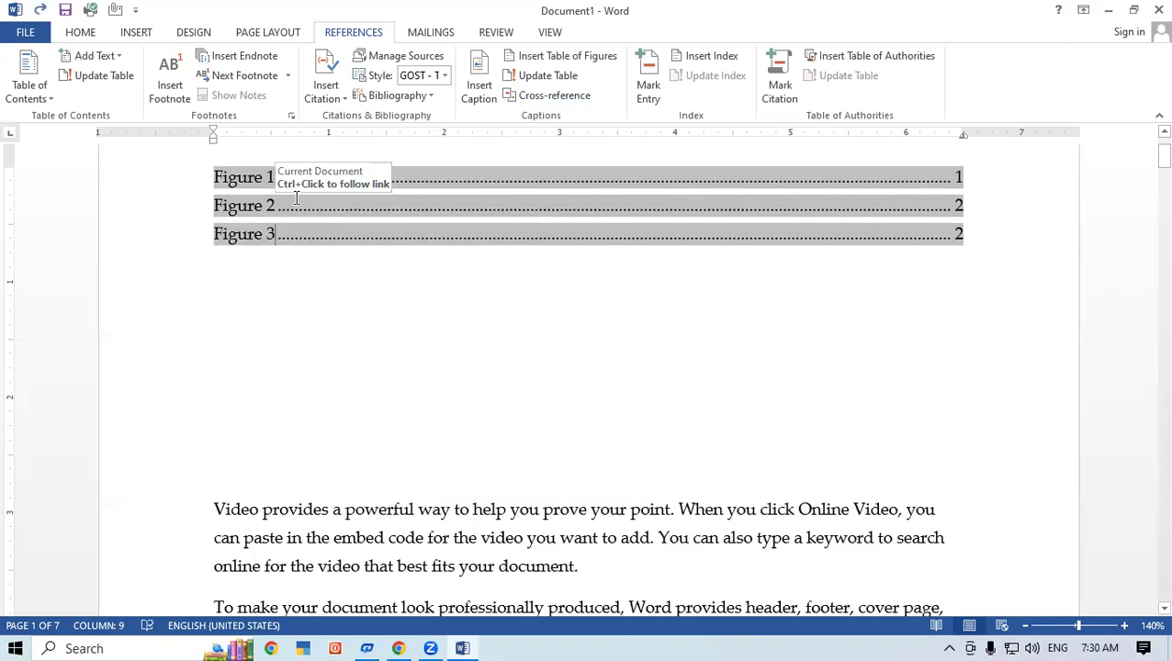
left_click(549, 77)
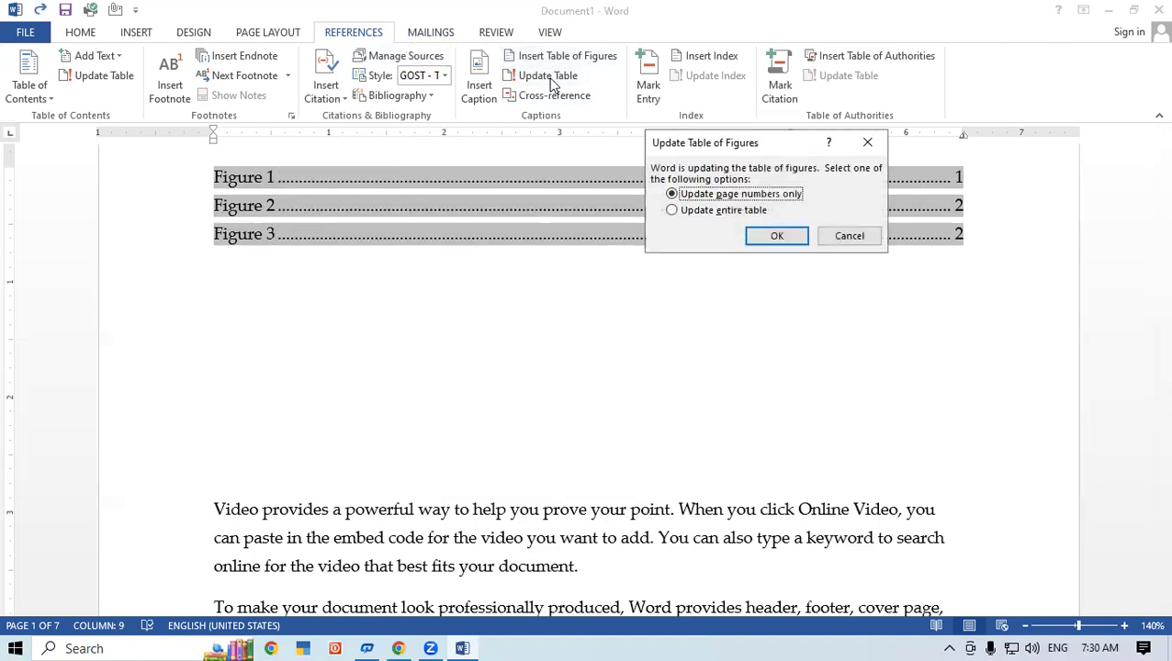
left_click(672, 211)
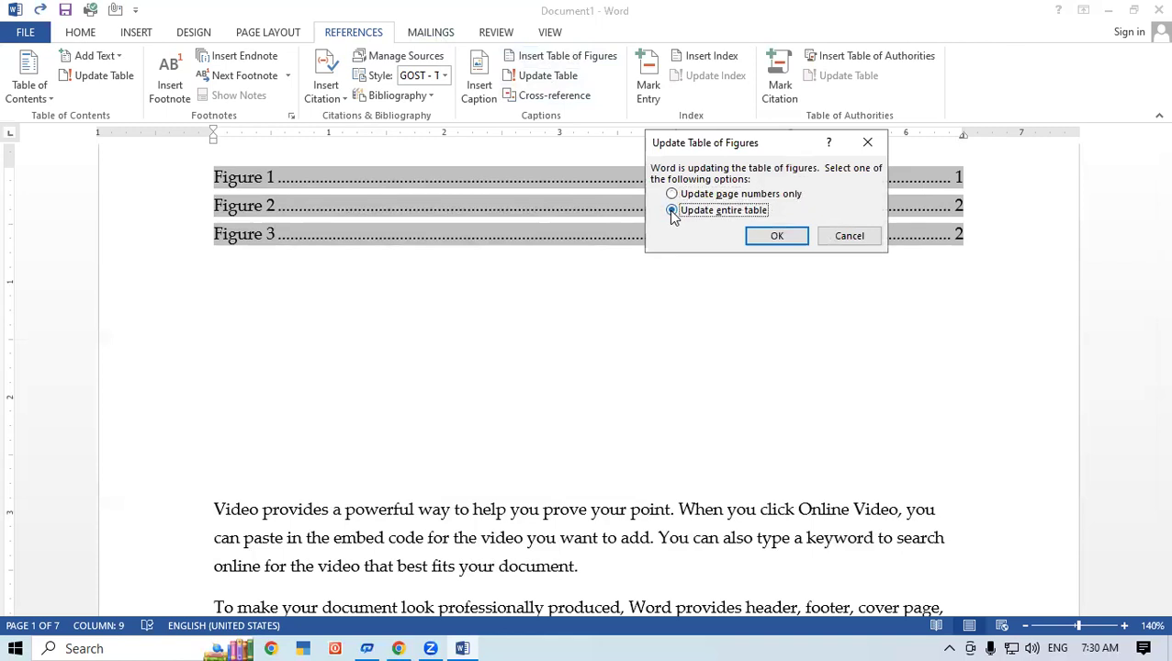
left_click(776, 236)
key("Home")
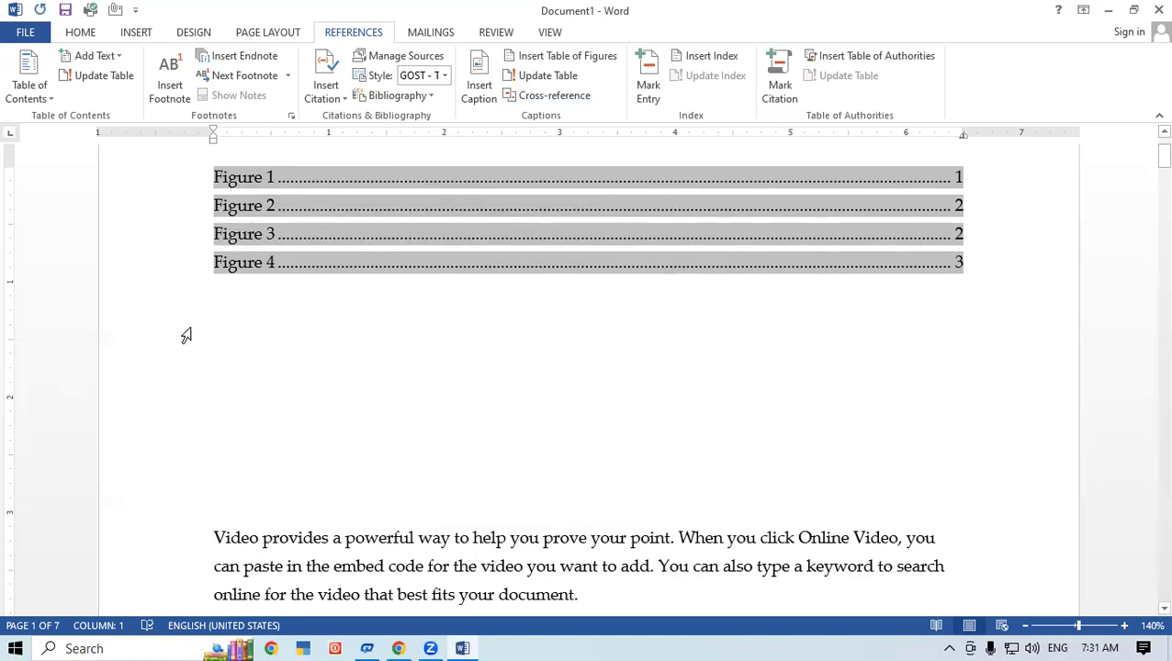
left_click(228, 305)
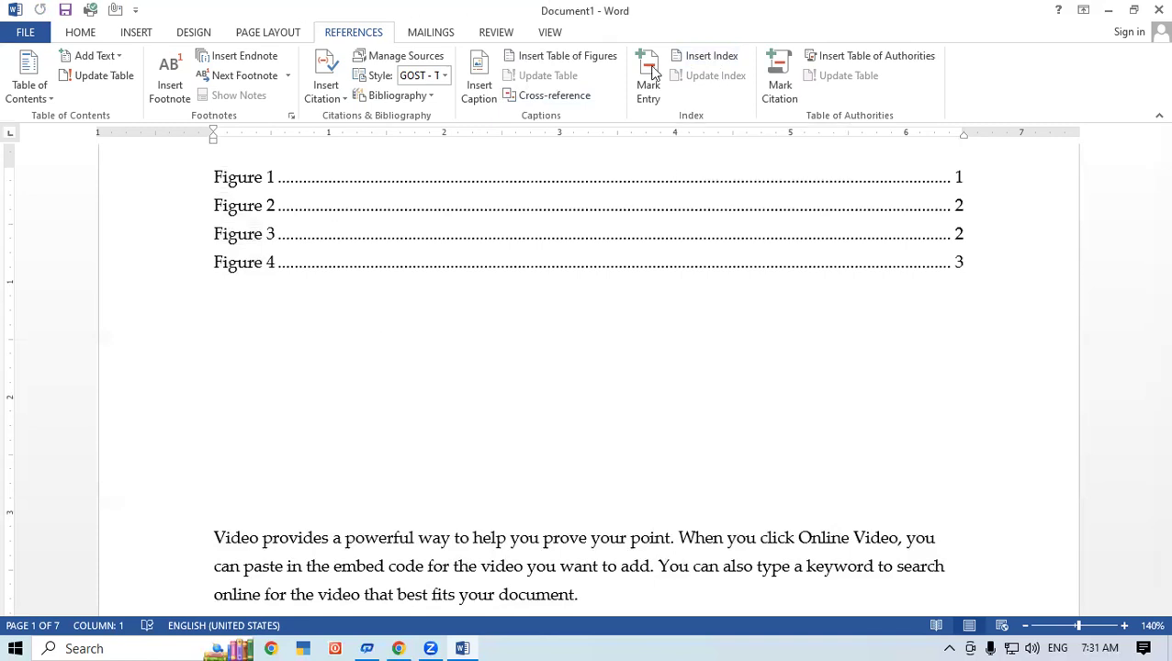
left_click(232, 332)
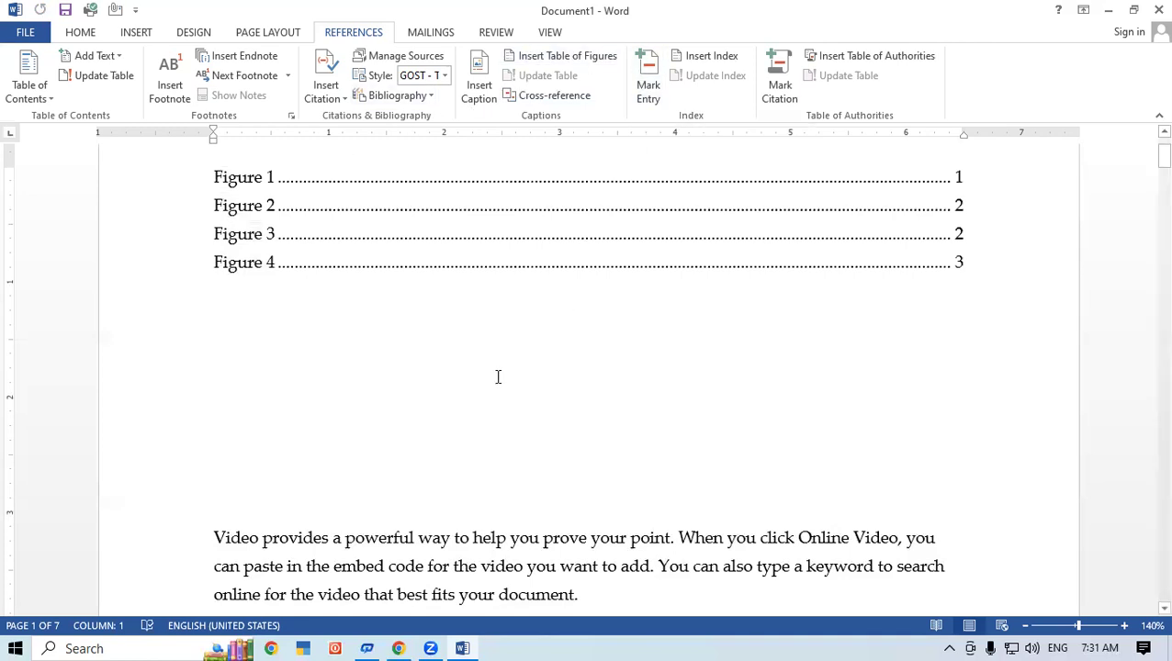
type("Mark Entry")
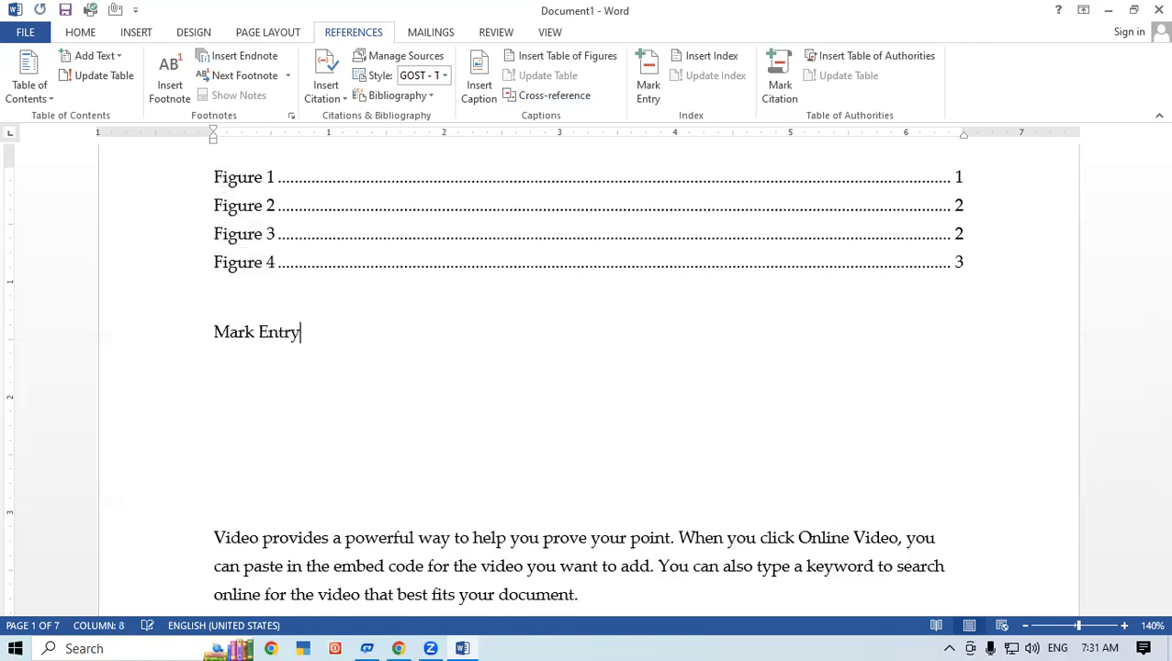
type(" (")
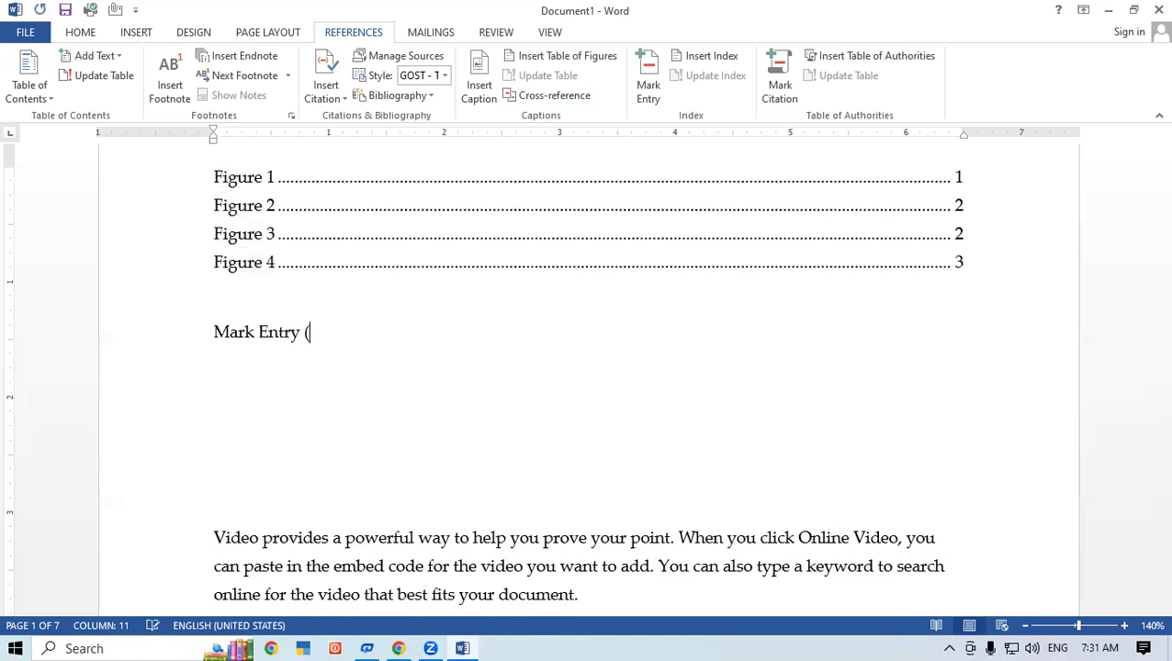
type("Alt+Shift+")
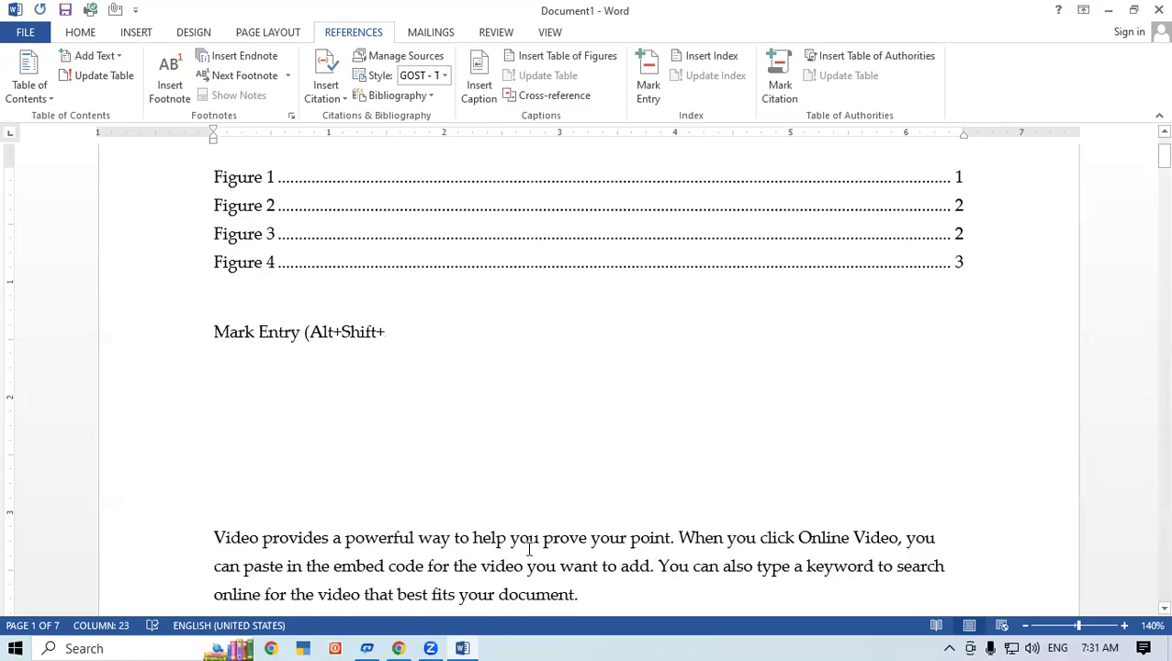
key("alt+shift+x")
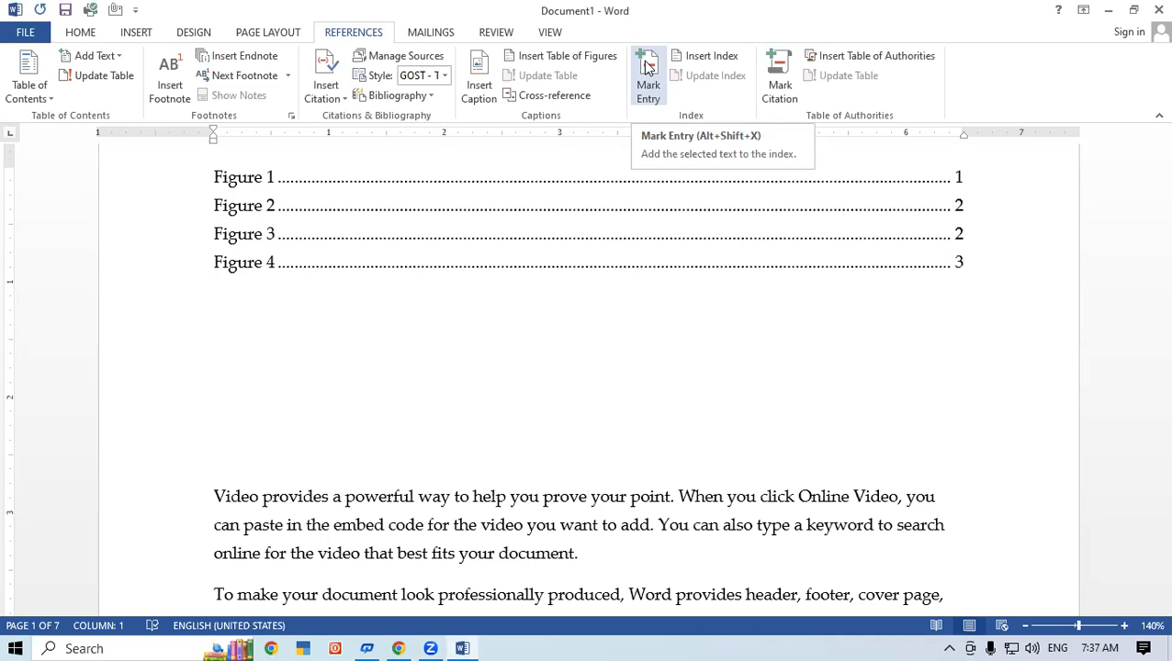
Scroll past the Figure 1 photo and Save time paragraph to the 'Reading is easier' paragraph
left_click(647, 66)
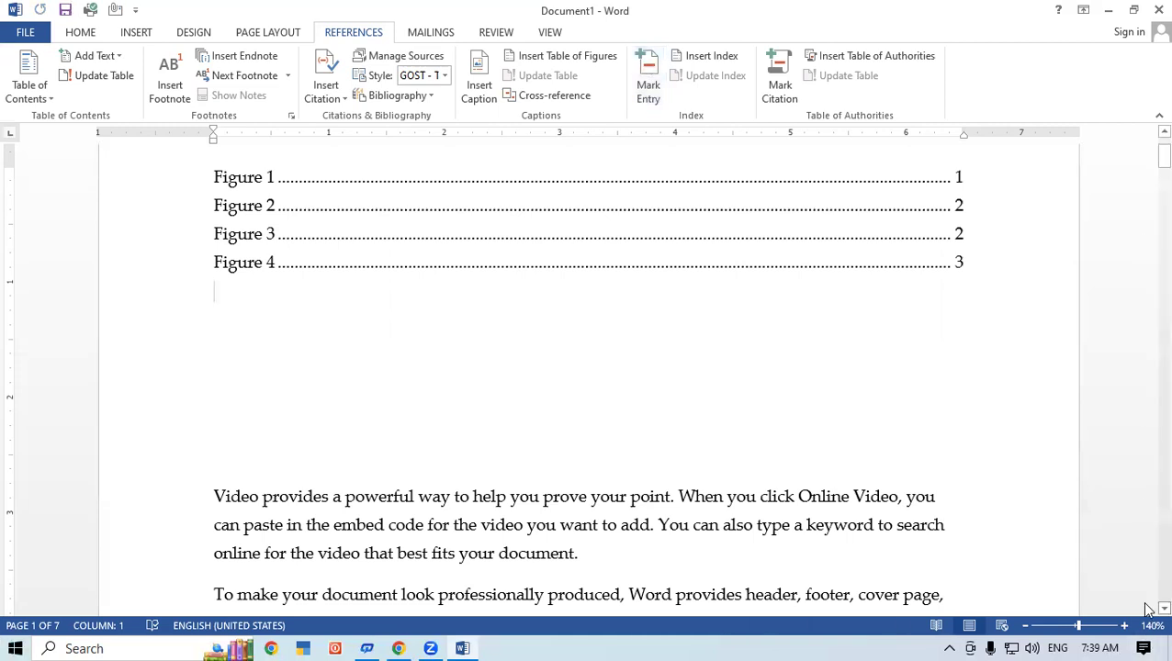
scroll(1146, 610, "down", 5)
scroll(1145, 610, "down", 2)
scroll(1146, 610, "down", 2)
scroll(1146, 610, "down", 4)
scroll(1146, 610, "down", 2)
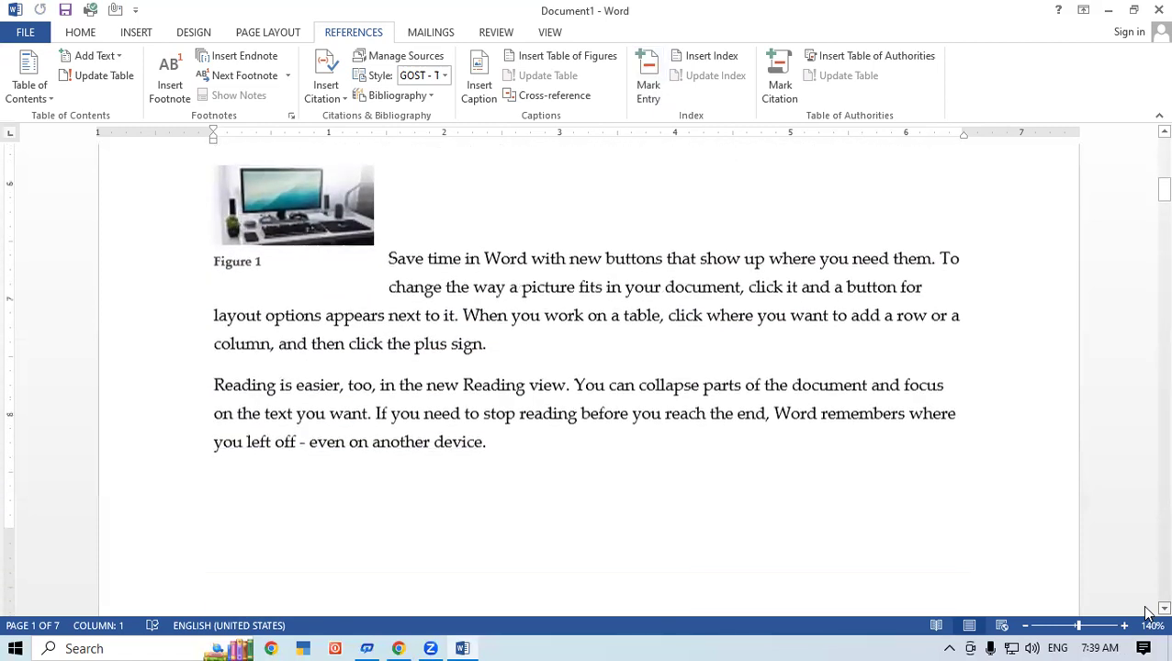
scroll(974, 361, "down", 4)
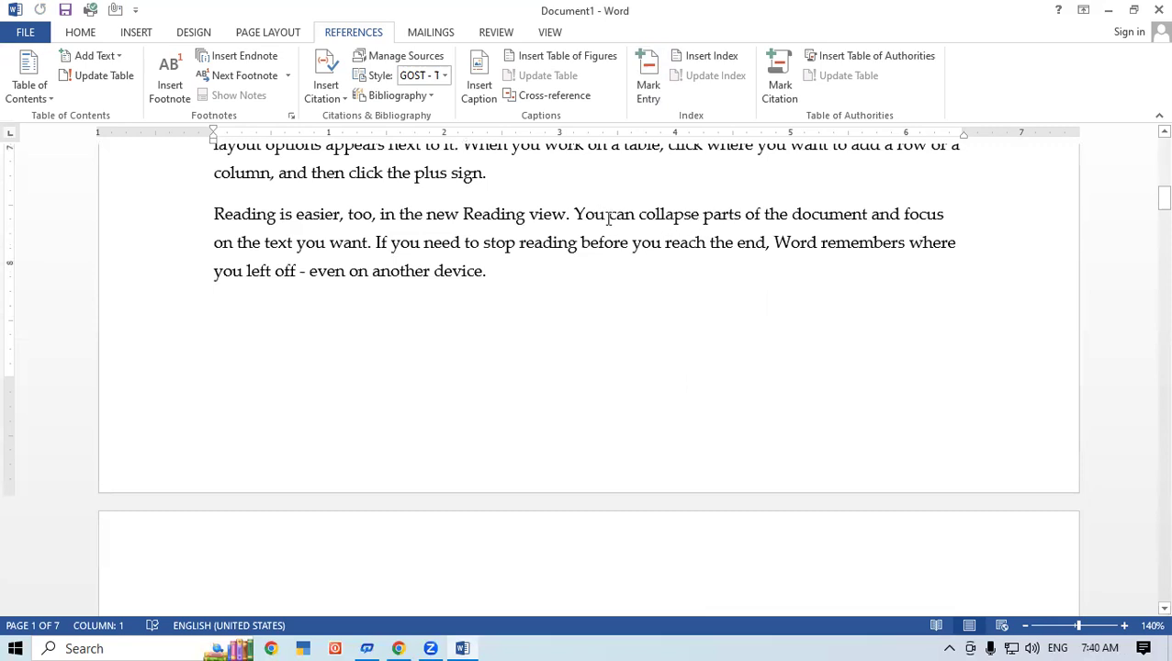
Mark all 20 occurrences of 'You' as index entries with bold page numbers
left_click_drag(606, 214, 573, 208)
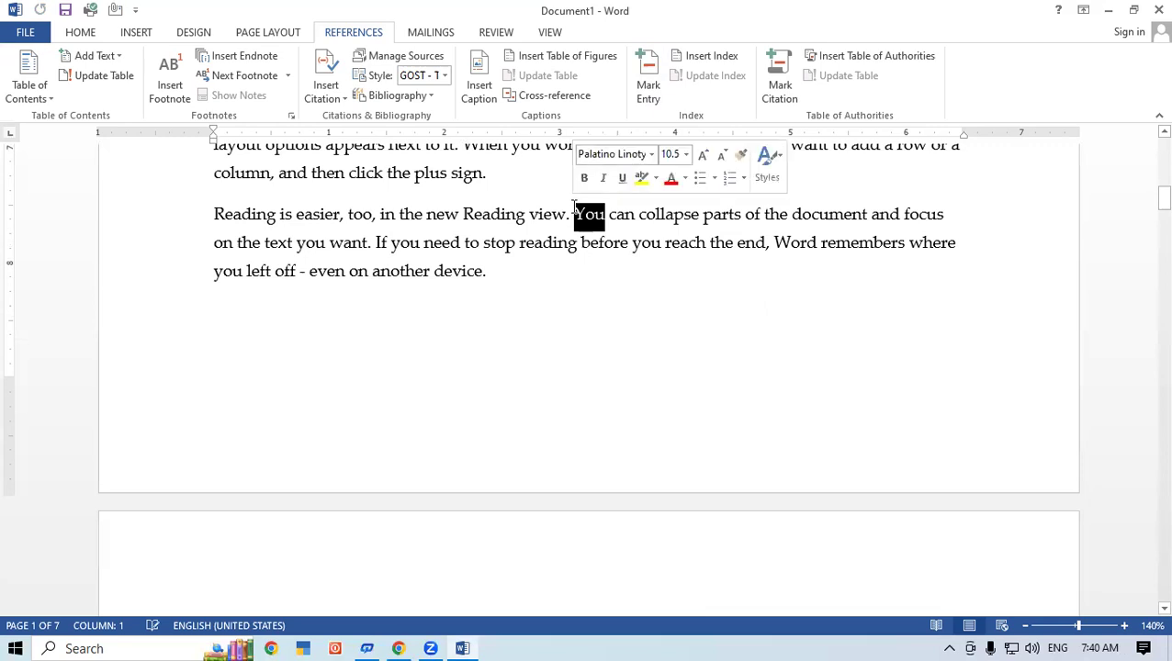
left_click(648, 72)
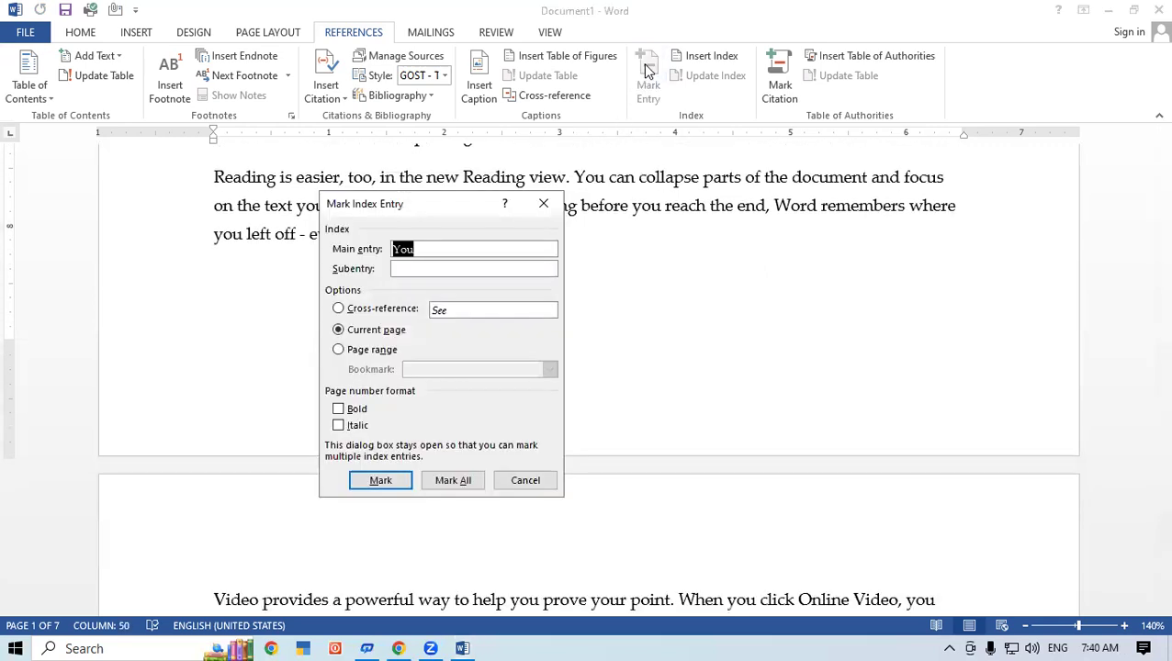
left_click(427, 249)
left_click(339, 411)
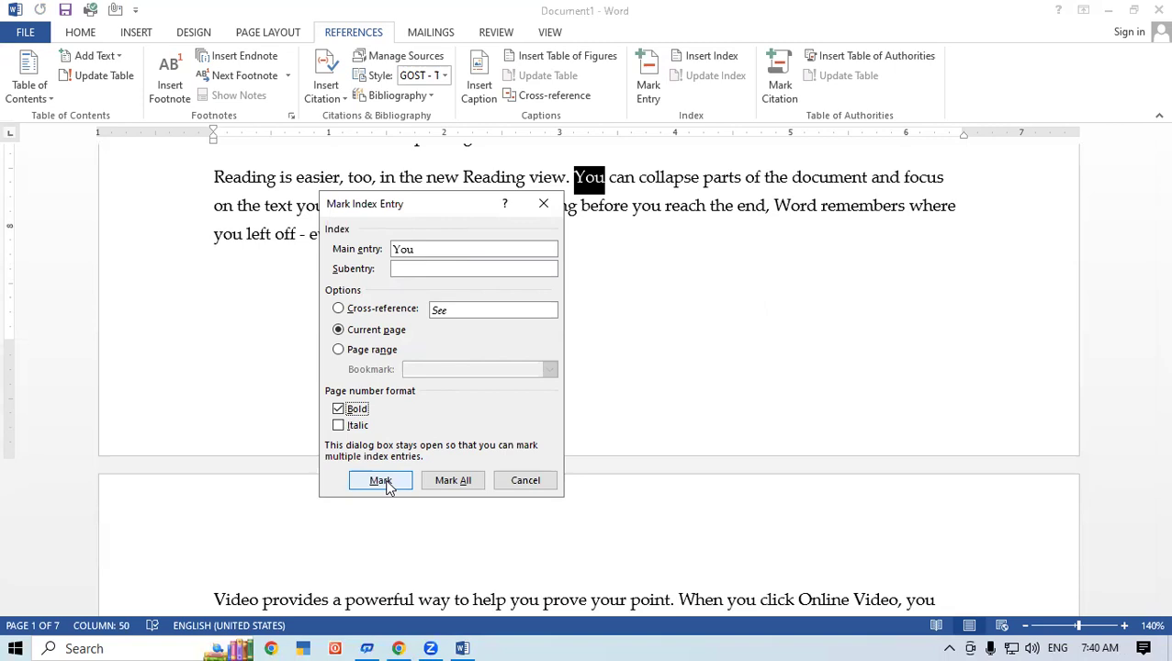
left_click(460, 480)
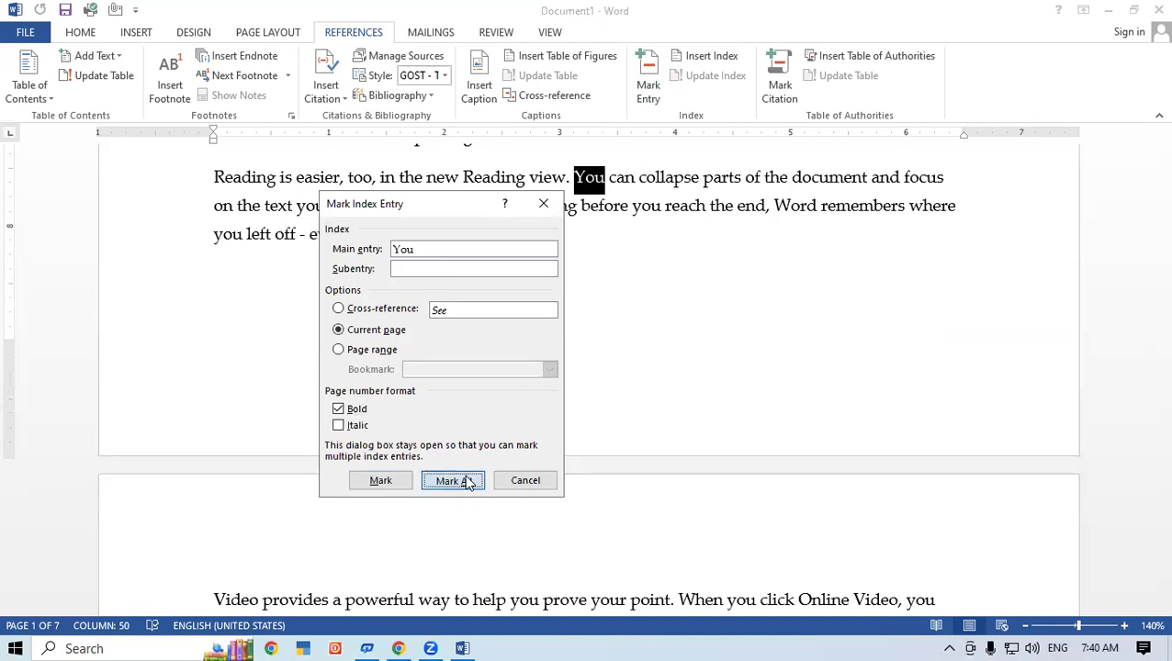
left_click(555, 483)
left_click(666, 177)
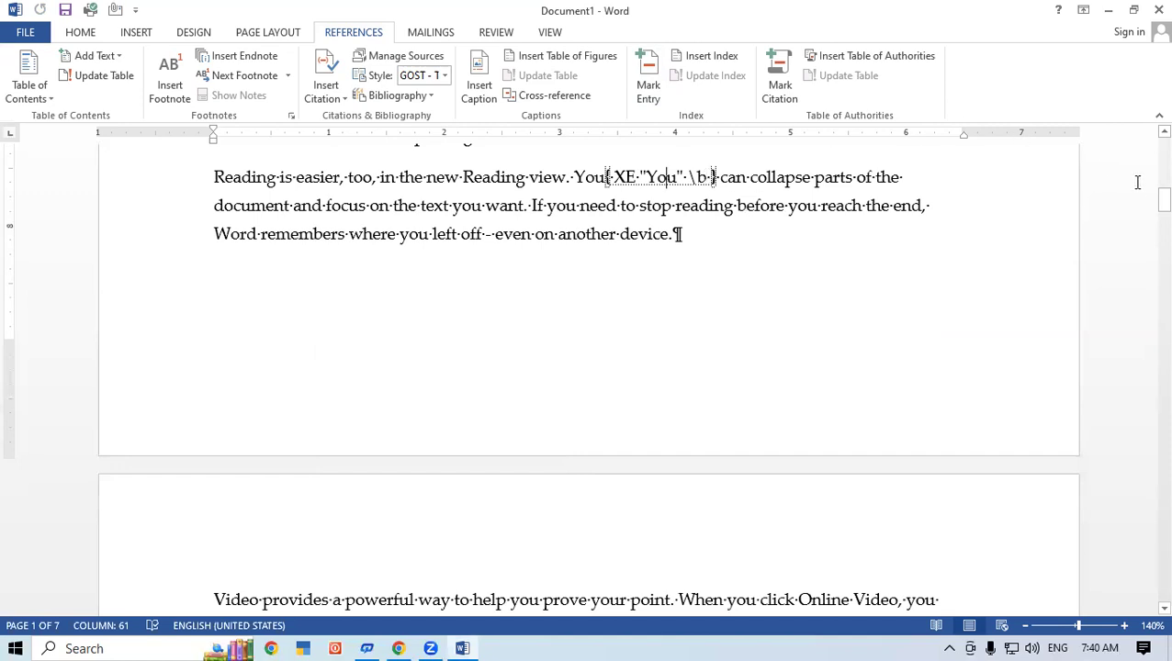
Hide formatting marks and delete the four Figure lines from the top of page 1
left_click_drag(1148, 197, 1146, 134)
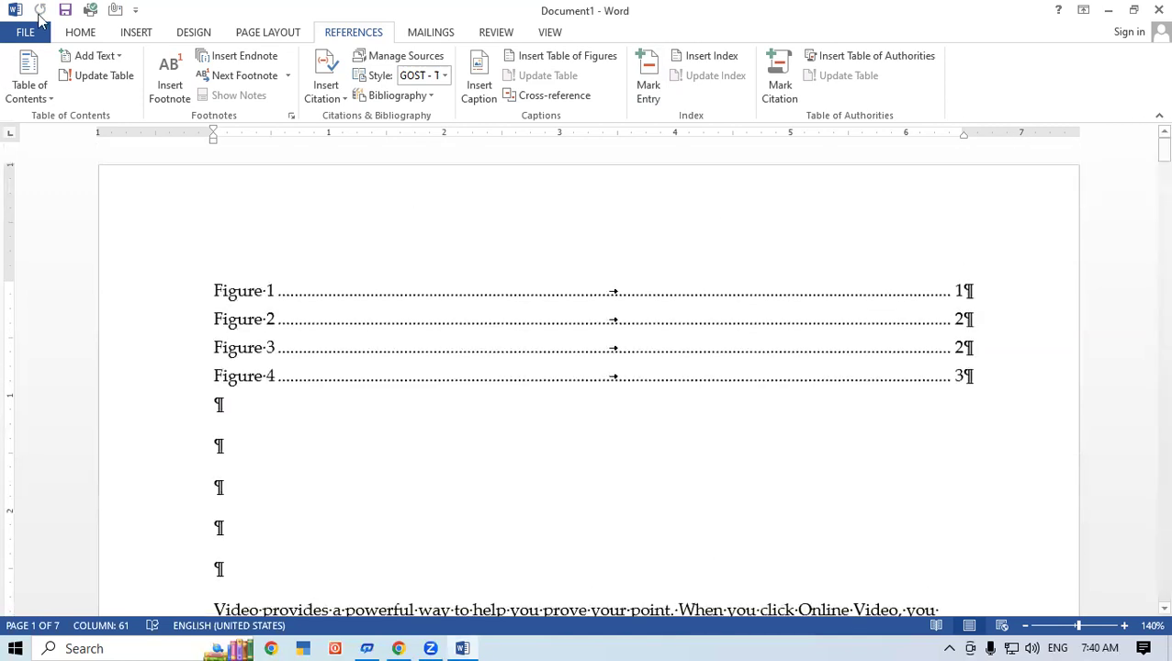
left_click(83, 35)
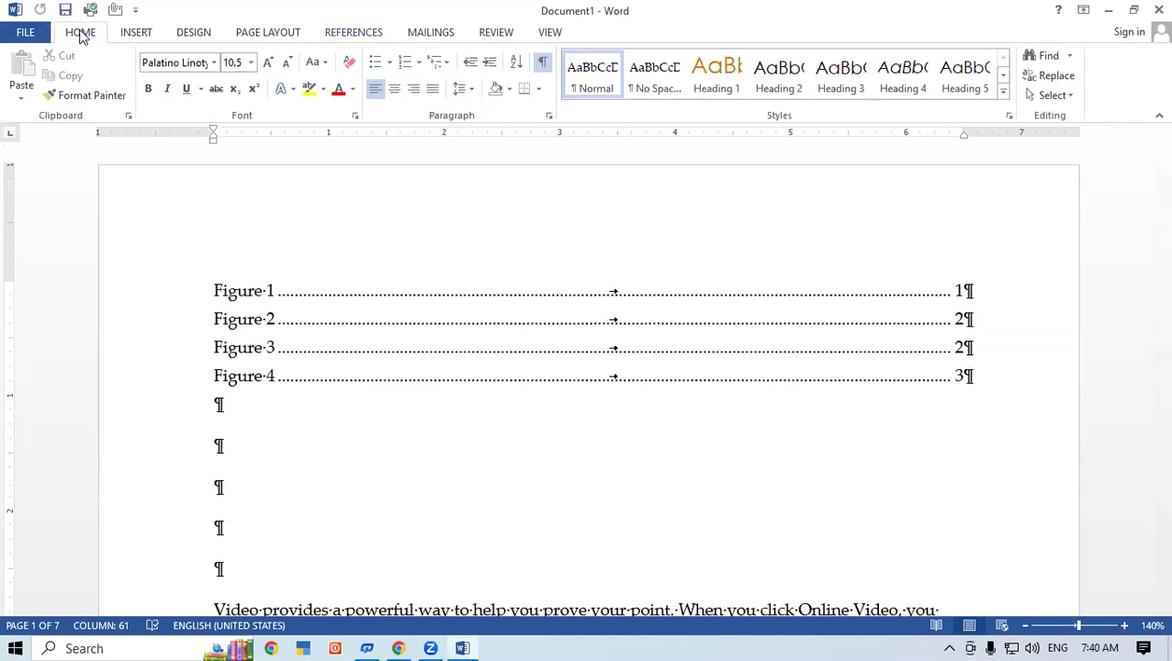
left_click(542, 67)
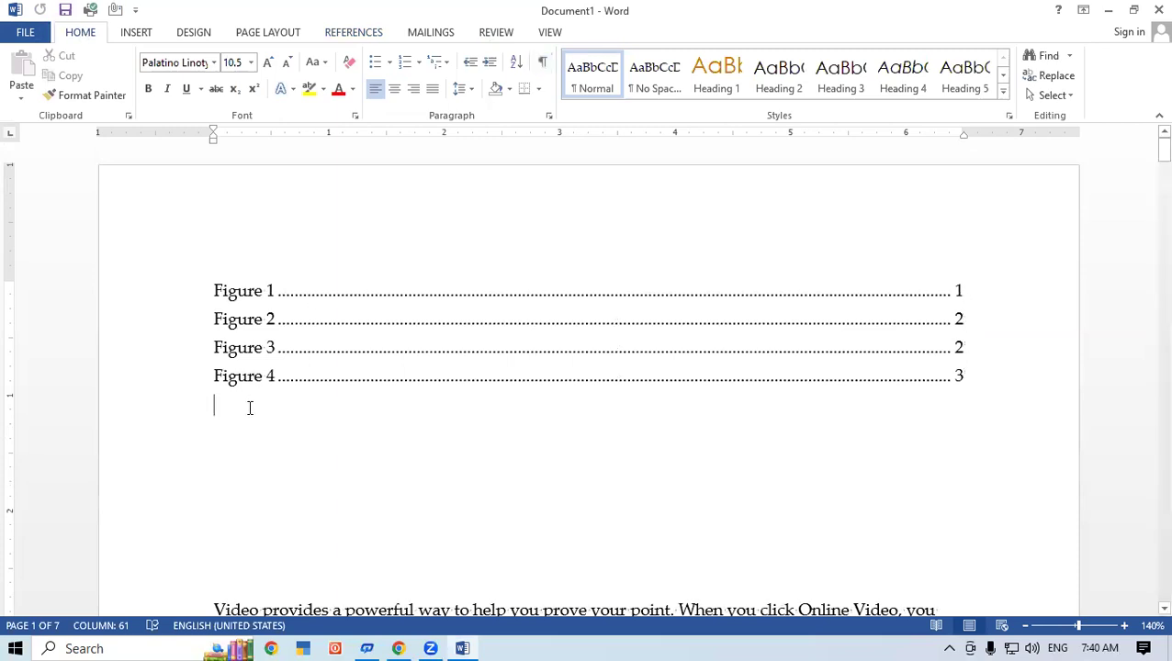
left_click_drag(1062, 400, 191, 270)
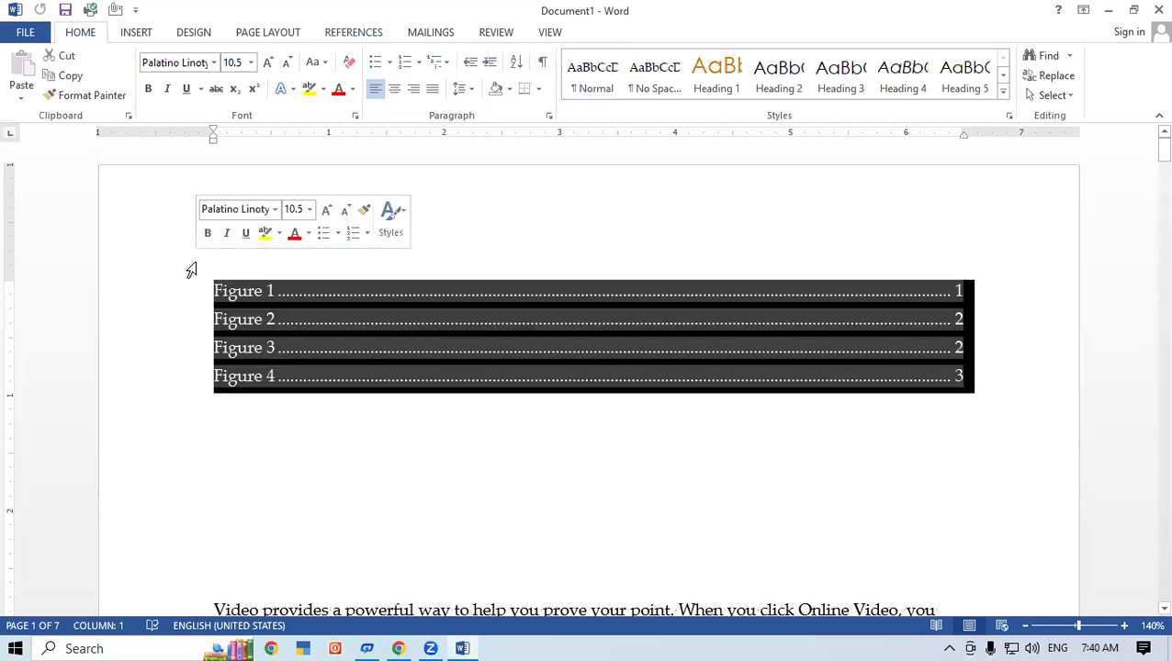
key("Delete")
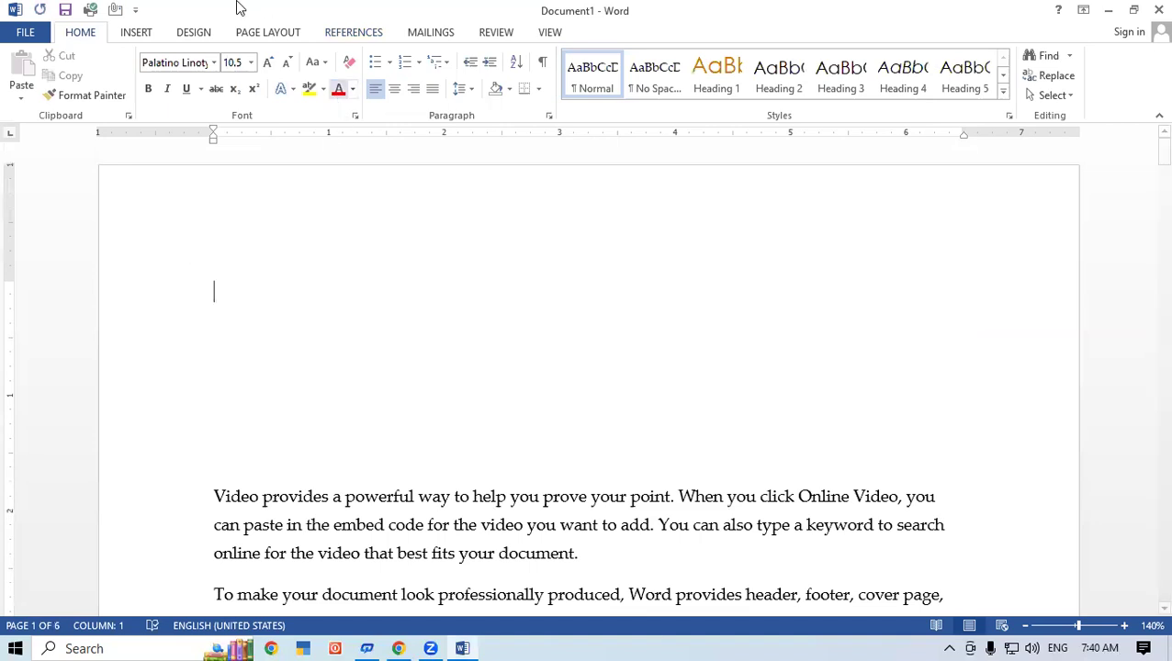
Insert an index with 2 indented columns at the top of page 1
left_click(331, 35)
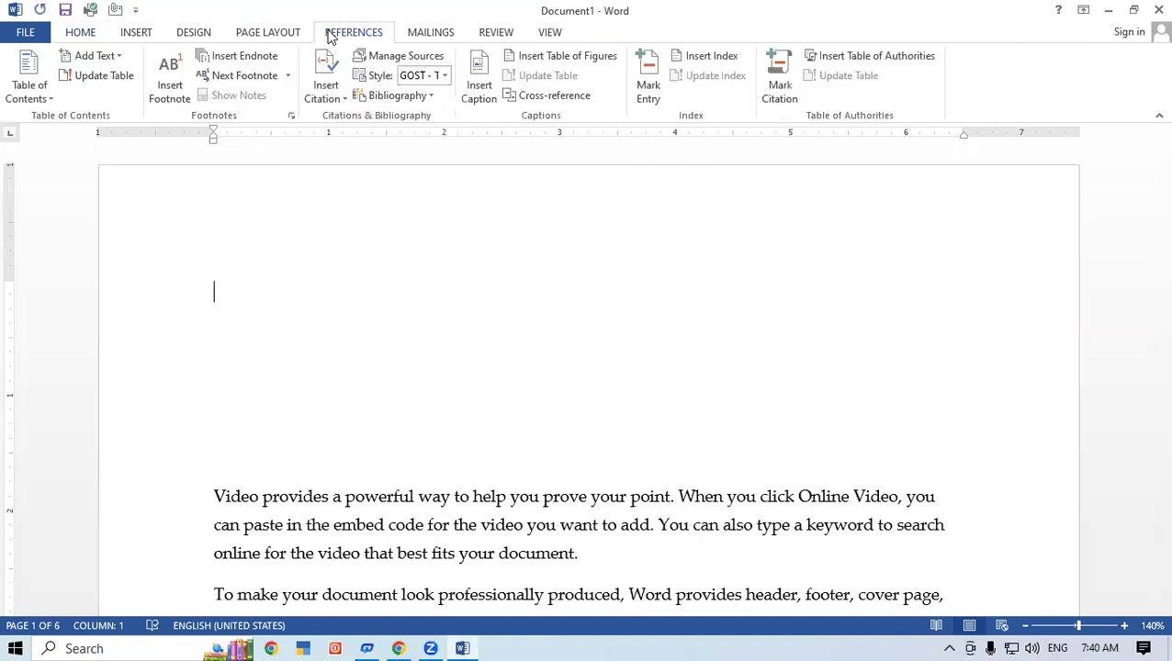
left_click(718, 57)
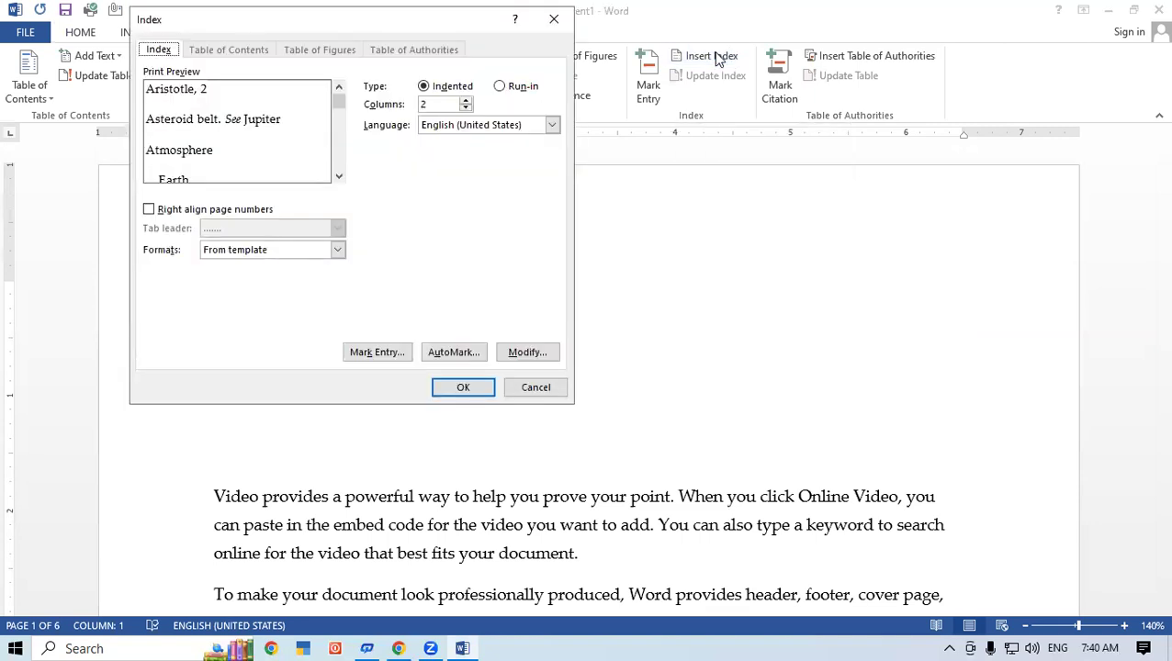
left_click(464, 387)
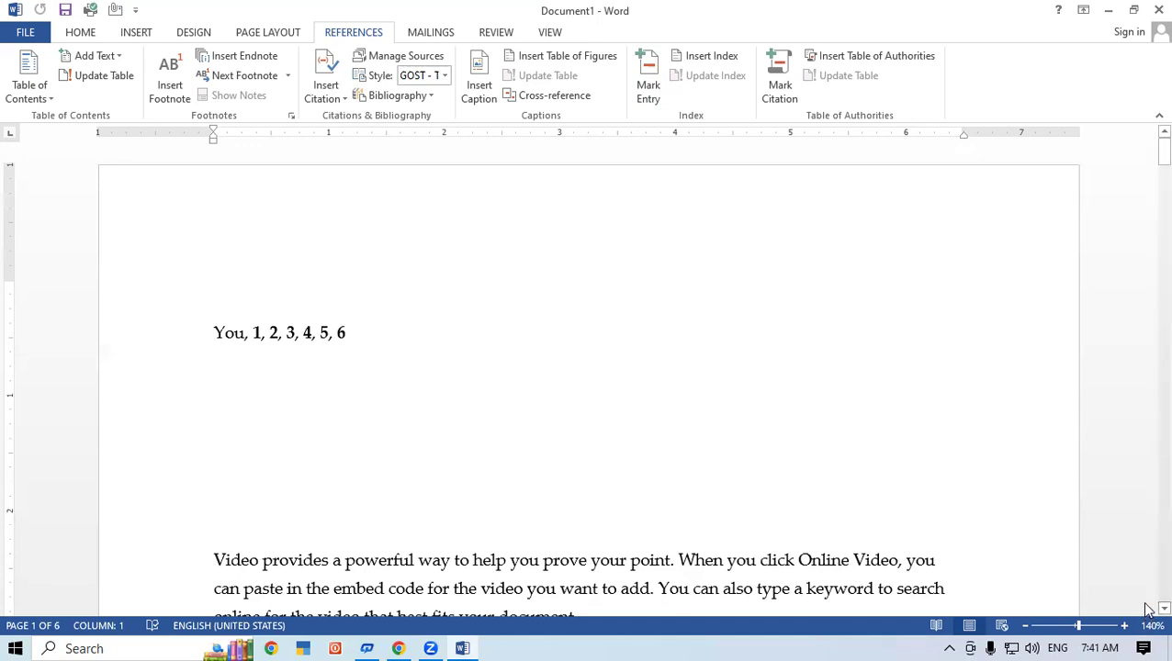
Add the word SK after 'point.' in the Video paragraph
scroll(1147, 613, "down", 1)
scroll(1147, 614, "down", 3)
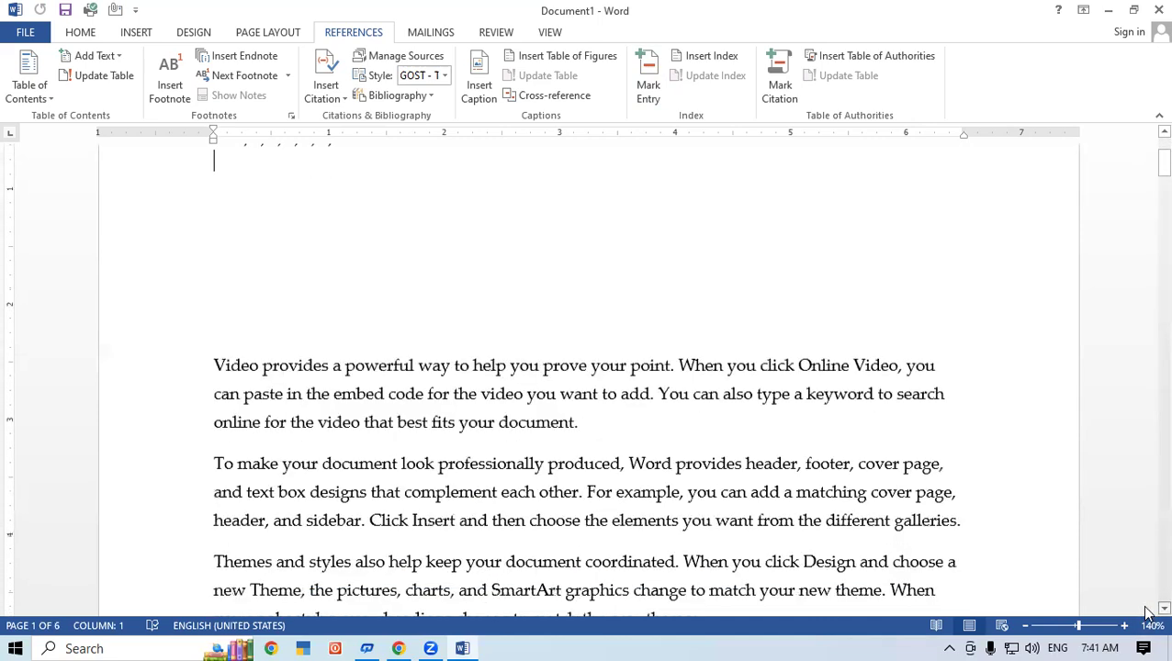
scroll(1148, 614, "down", 2)
scroll(1148, 613, "down", 1)
scroll(1148, 613, "down", 1)
scroll(1147, 614, "down", 2)
scroll(1147, 613, "down", 2)
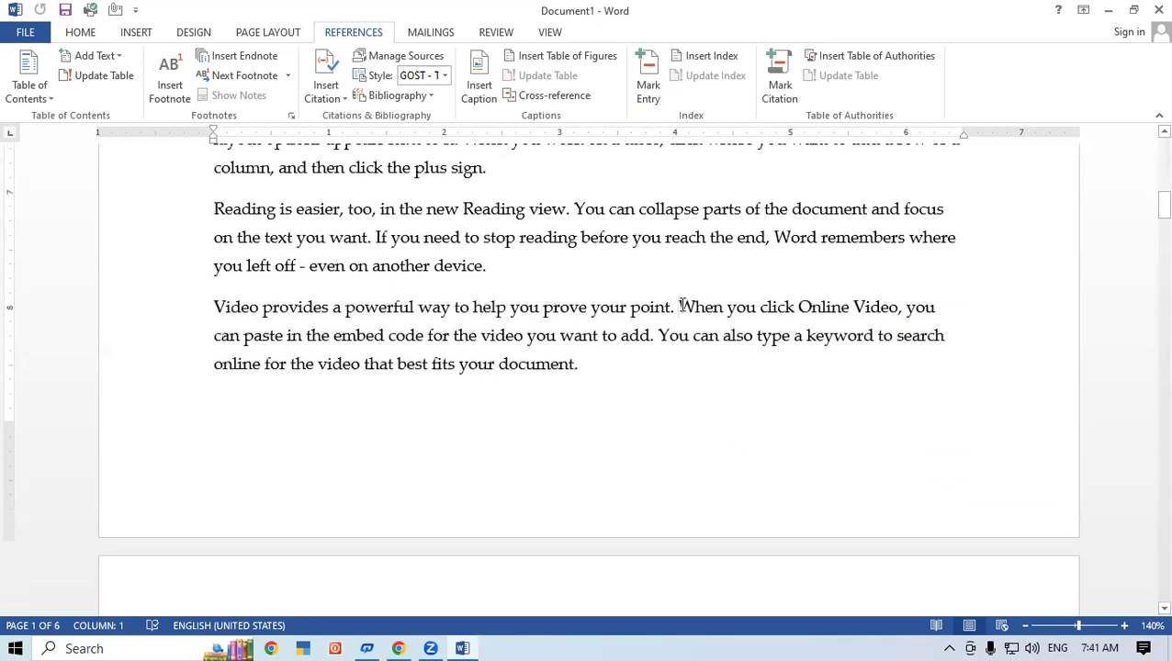
left_click(677, 307)
type("SK")
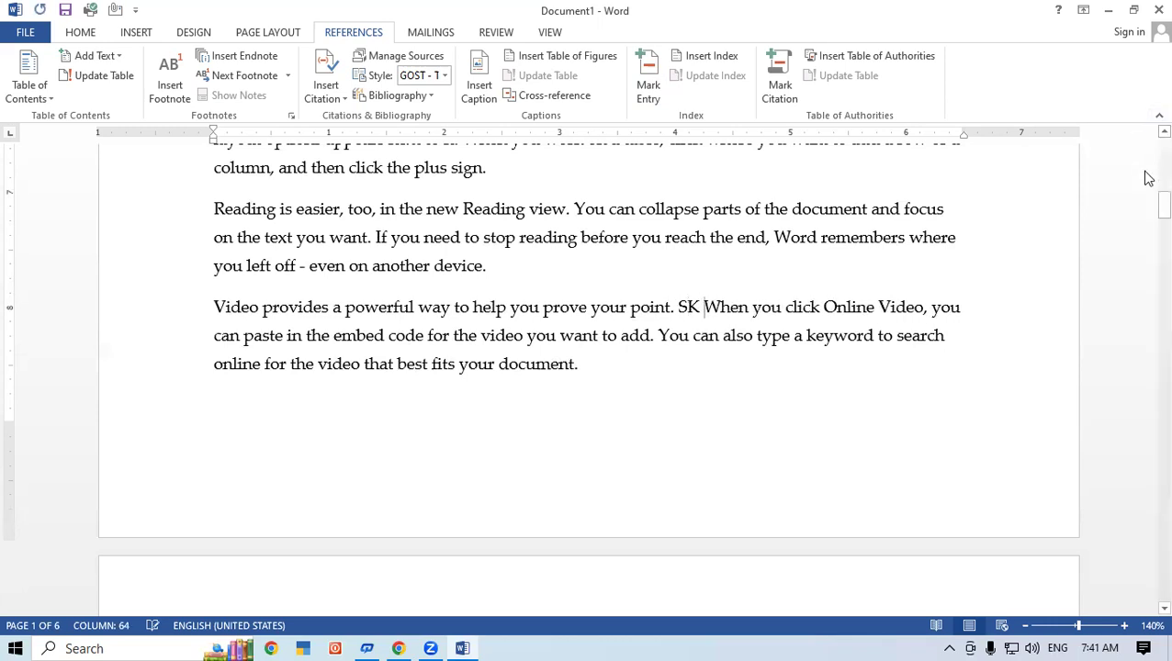
Add a second SK after the word 'elements' in another paragraph
left_click(724, 345)
left_click(643, 359)
left_click_drag(1163, 204, 939, 360)
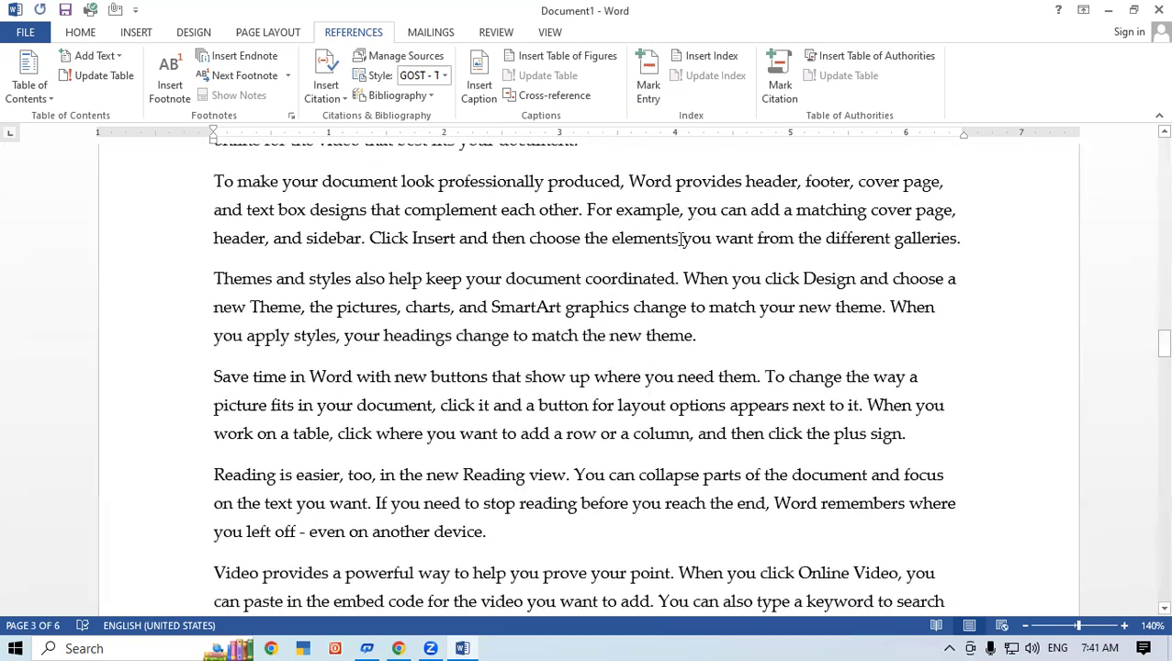
left_click(680, 238)
type("SK")
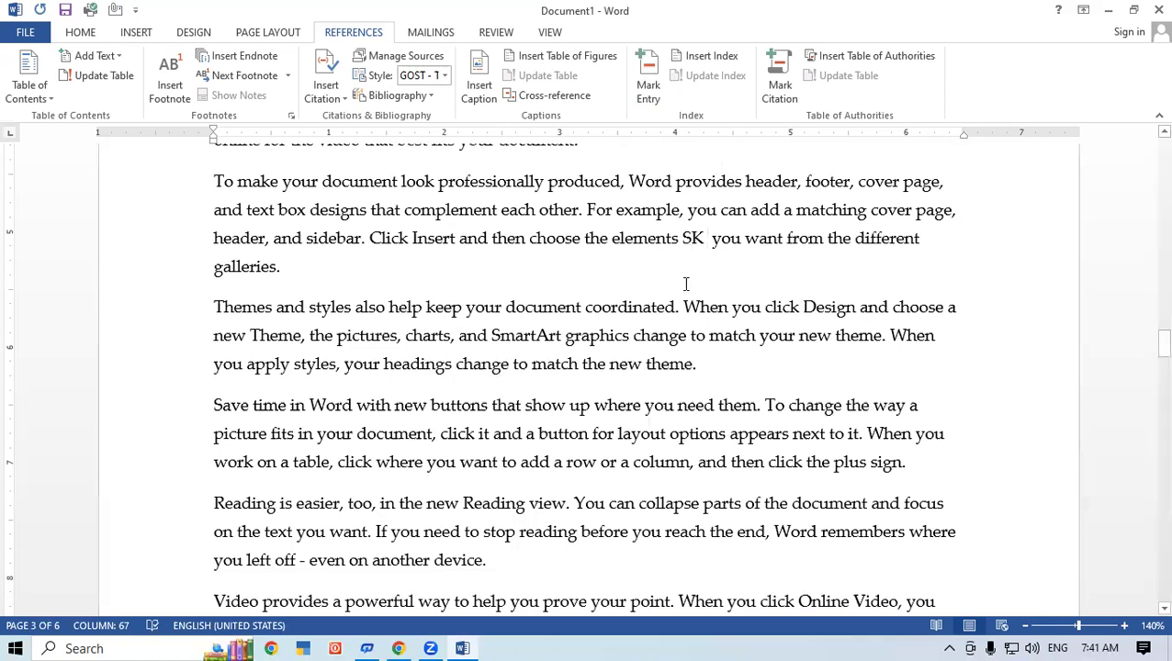
Mark every occurrence of SK as an index entry with bold page numbers
left_click_drag(705, 241, 681, 241)
left_click(648, 71)
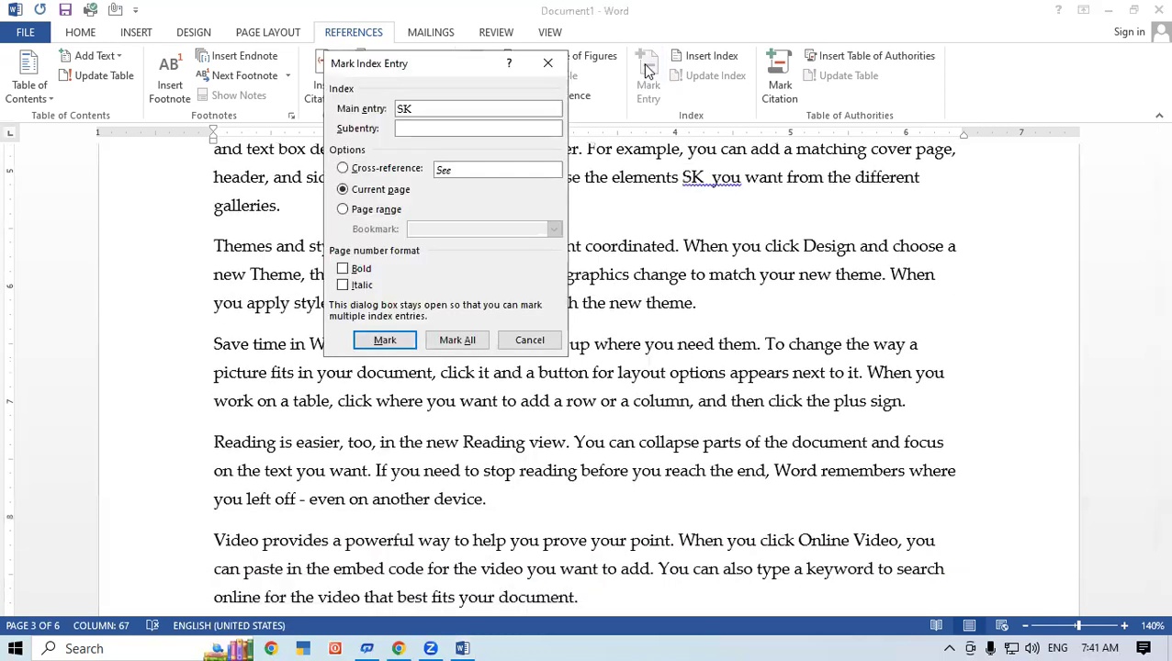
left_click(343, 270)
left_click(459, 342)
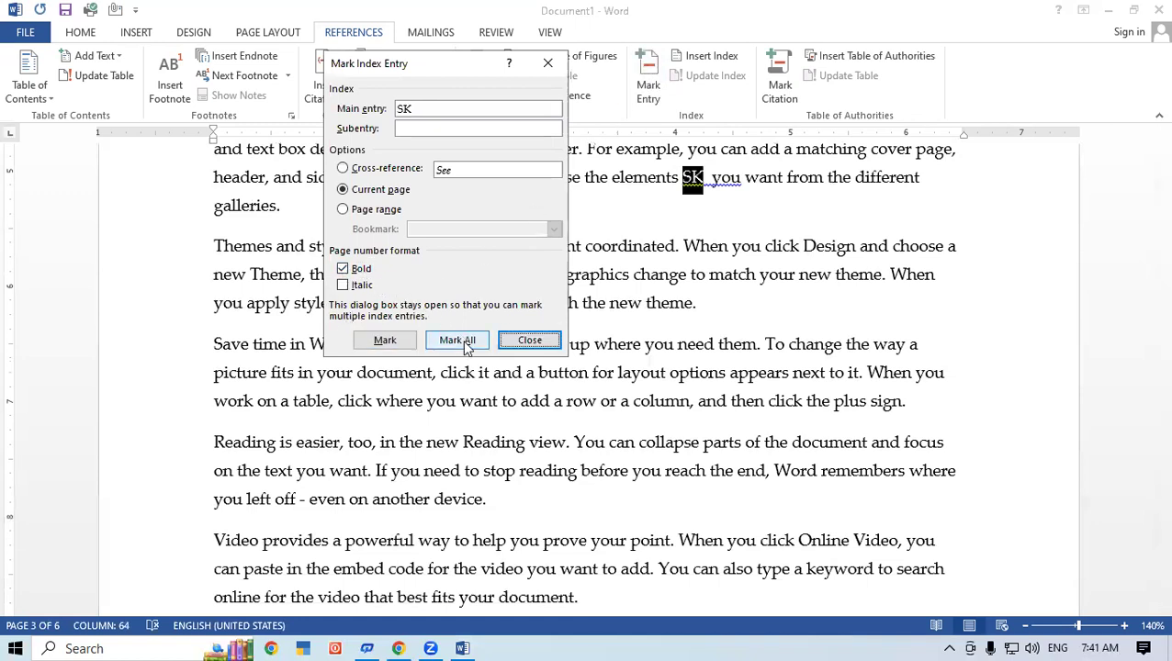
left_click(530, 341)
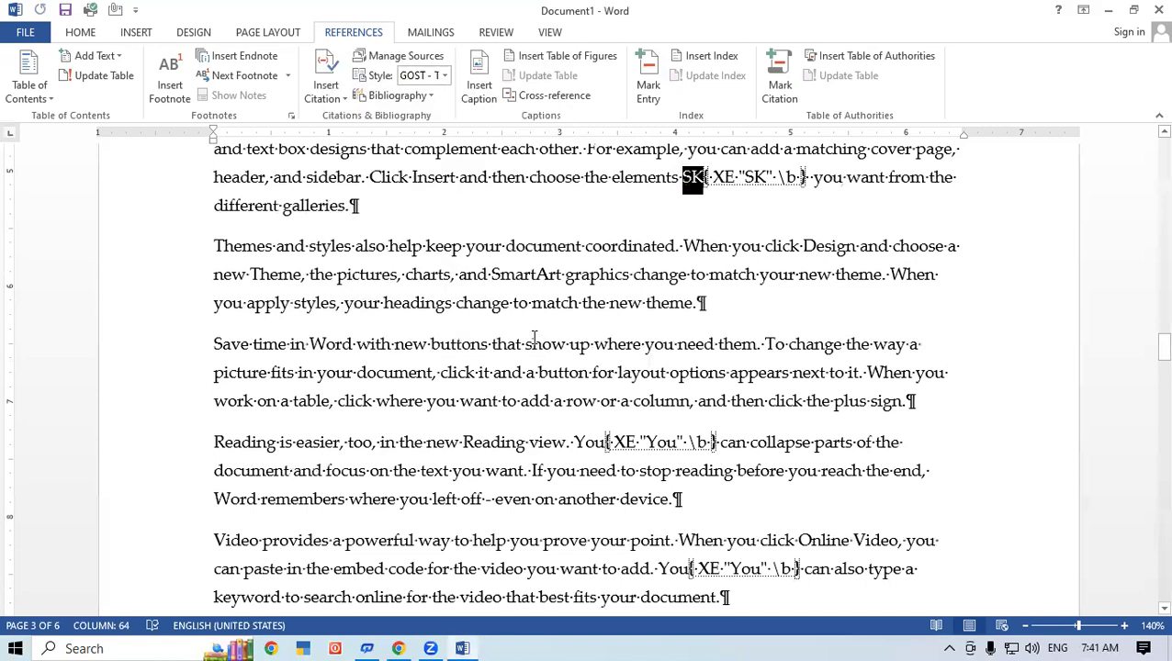
Hide formatting marks and index field codes, then select the index line on page 1
left_click(85, 34)
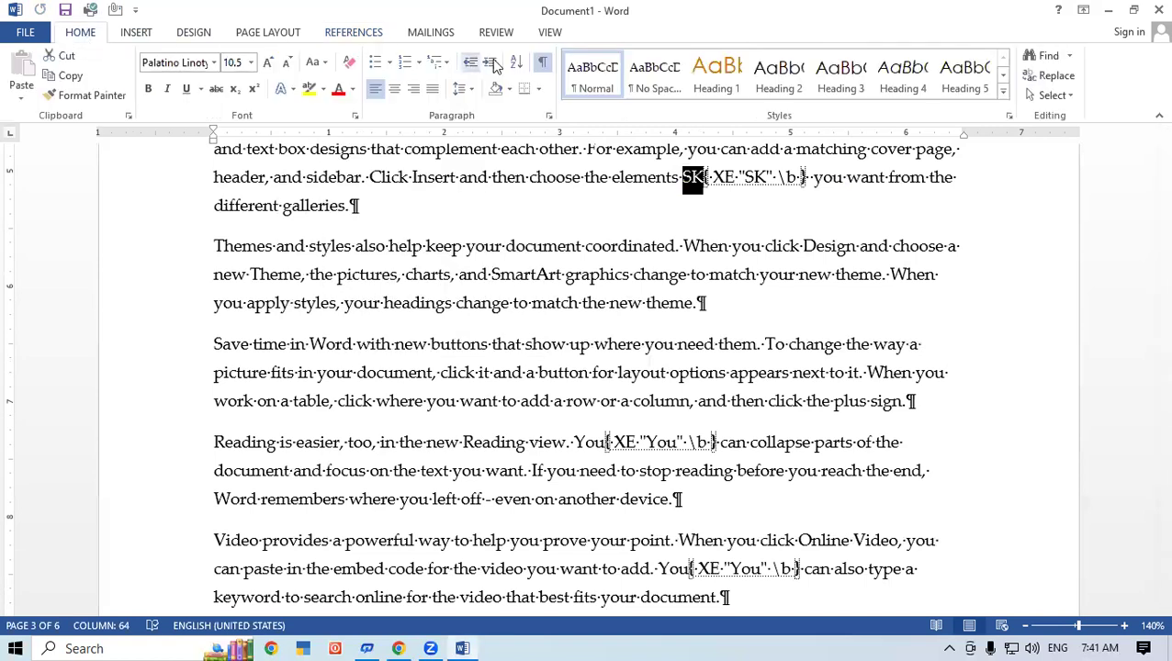
left_click(544, 63)
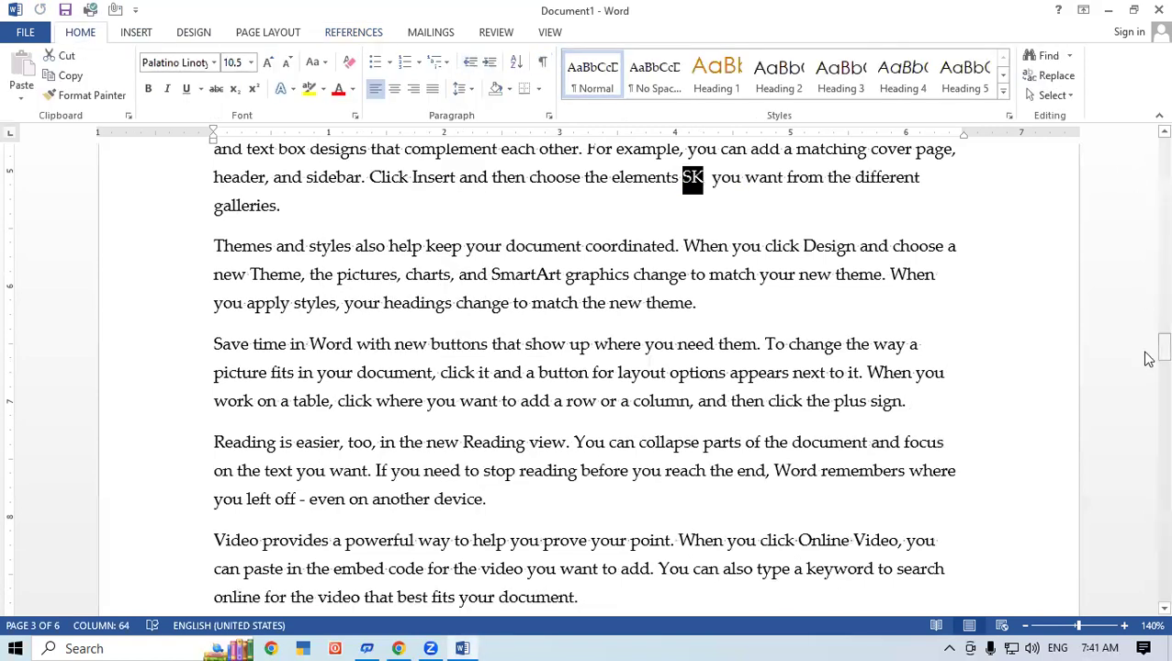
left_click_drag(1164, 345, 1146, 115)
triple_click(372, 337)
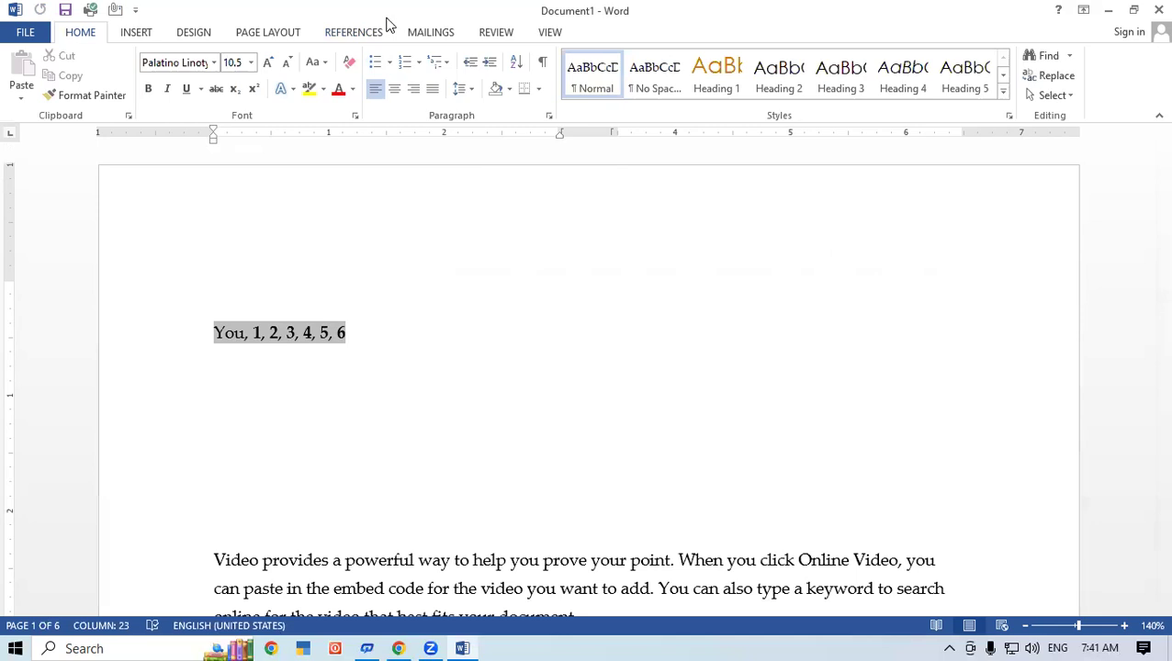
Update the page 1 index so it adds 'SK, 1, 3' next to the You entry
left_click(358, 30)
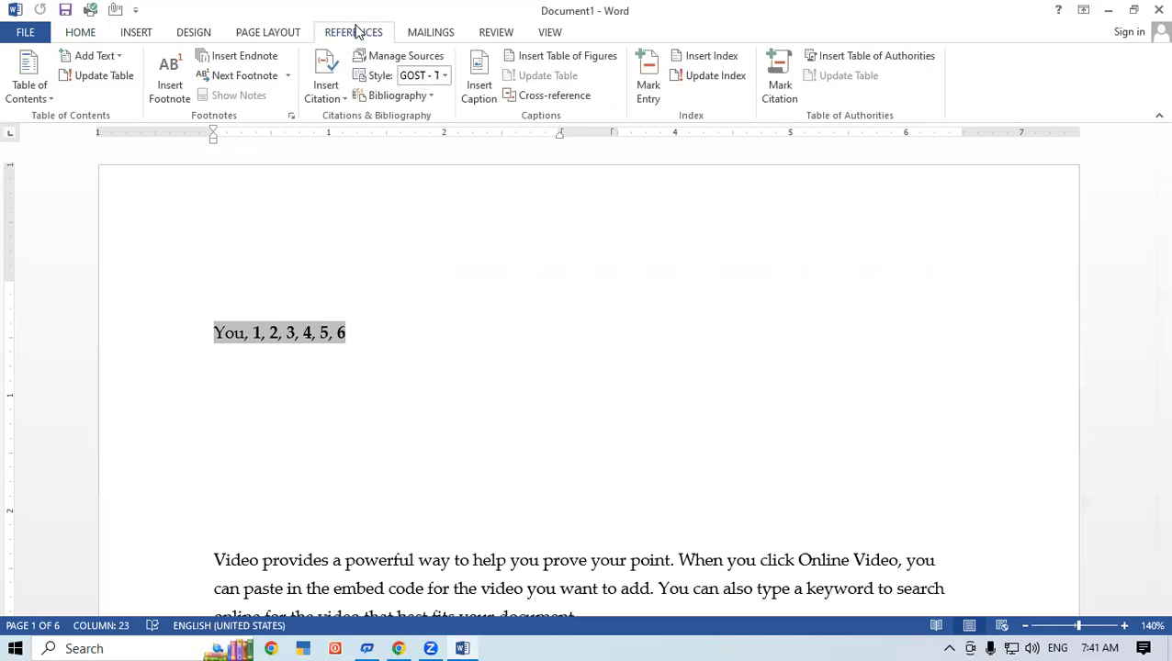
left_click(720, 81)
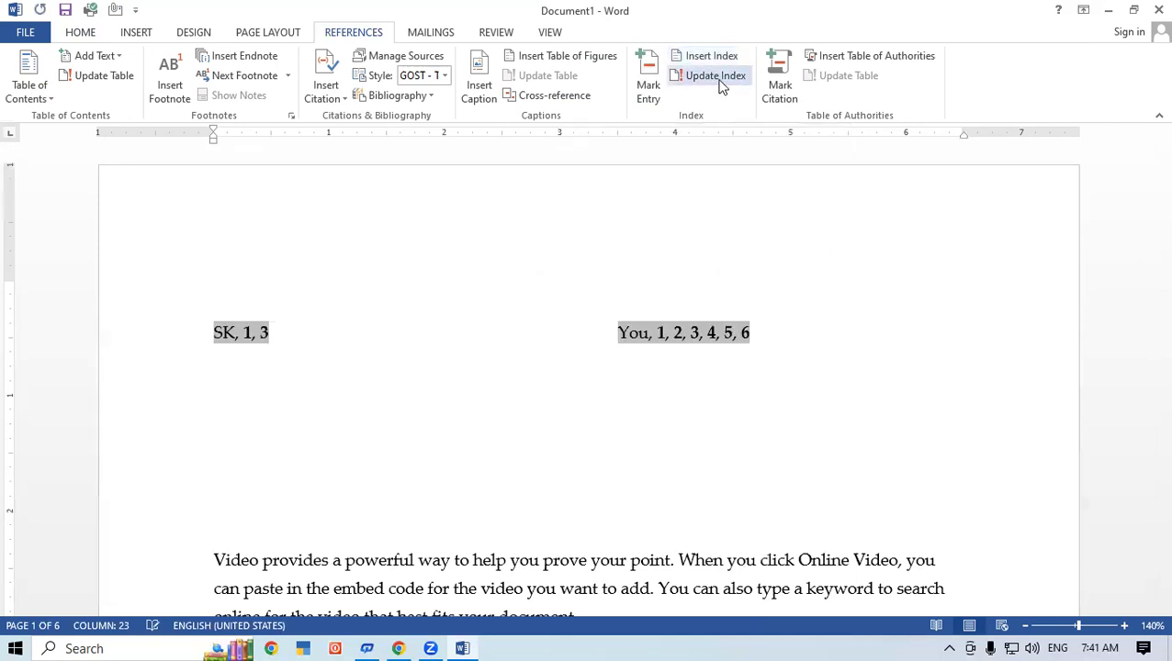
left_click(761, 333)
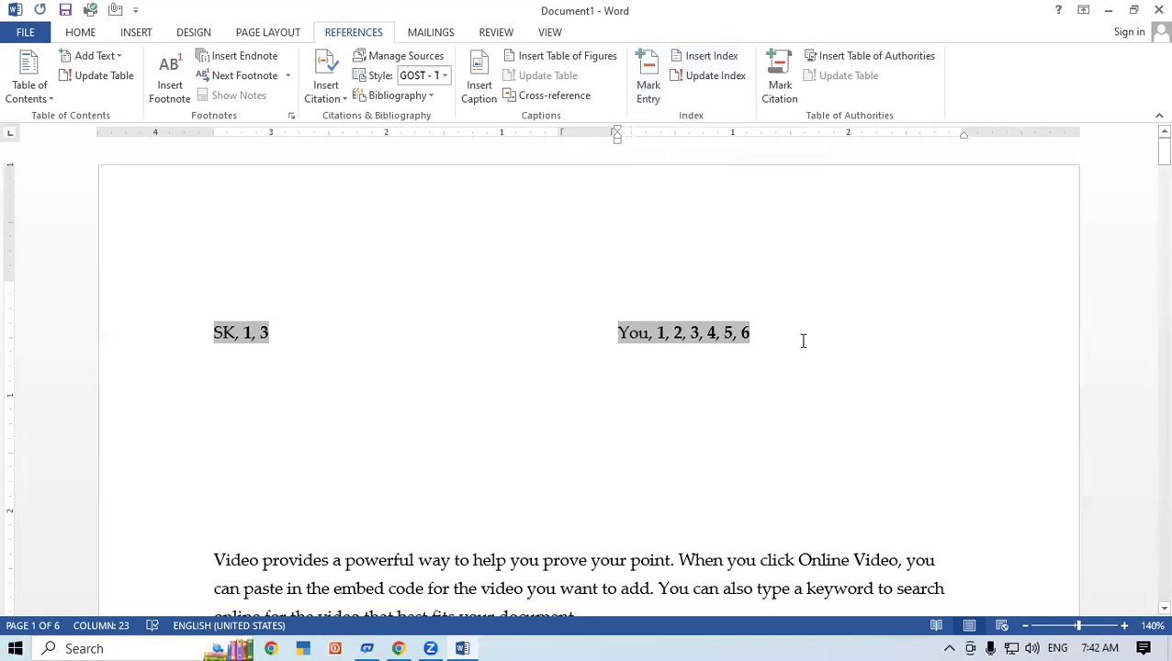
Reflow the index so 'You, 1, 2, 3, 4, 5, 6' sits directly under 'SK, 1, 3'
key("Return")
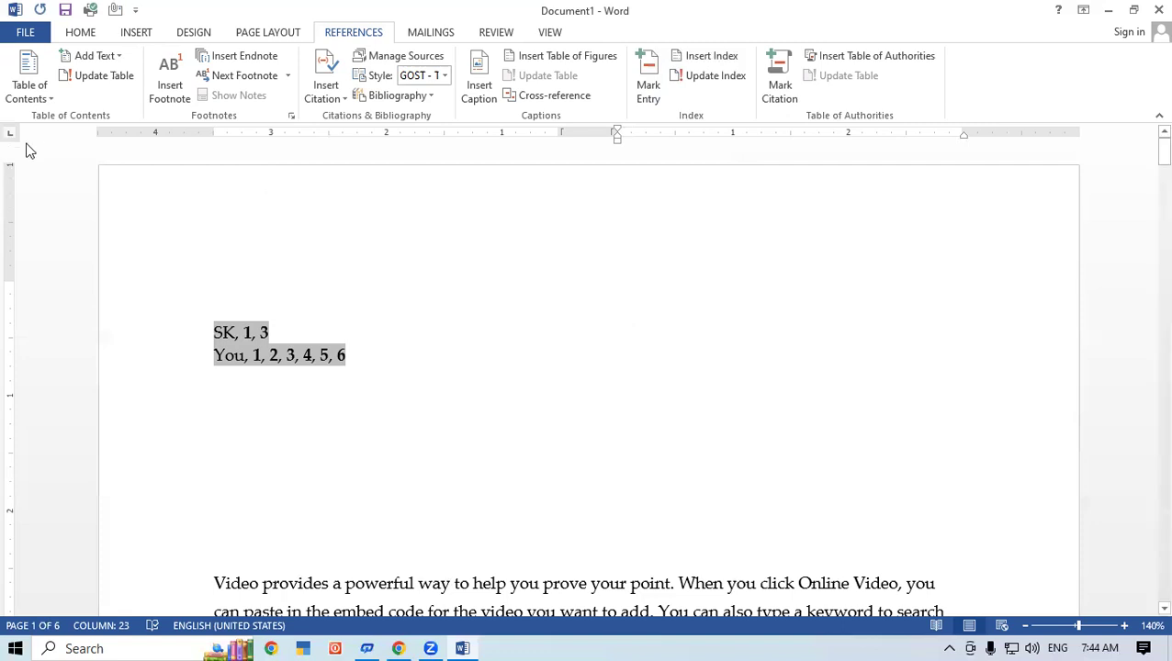
Type the person's first name on a new line after the 'galleries.' paragraph
left_click(324, 356)
left_click(338, 356)
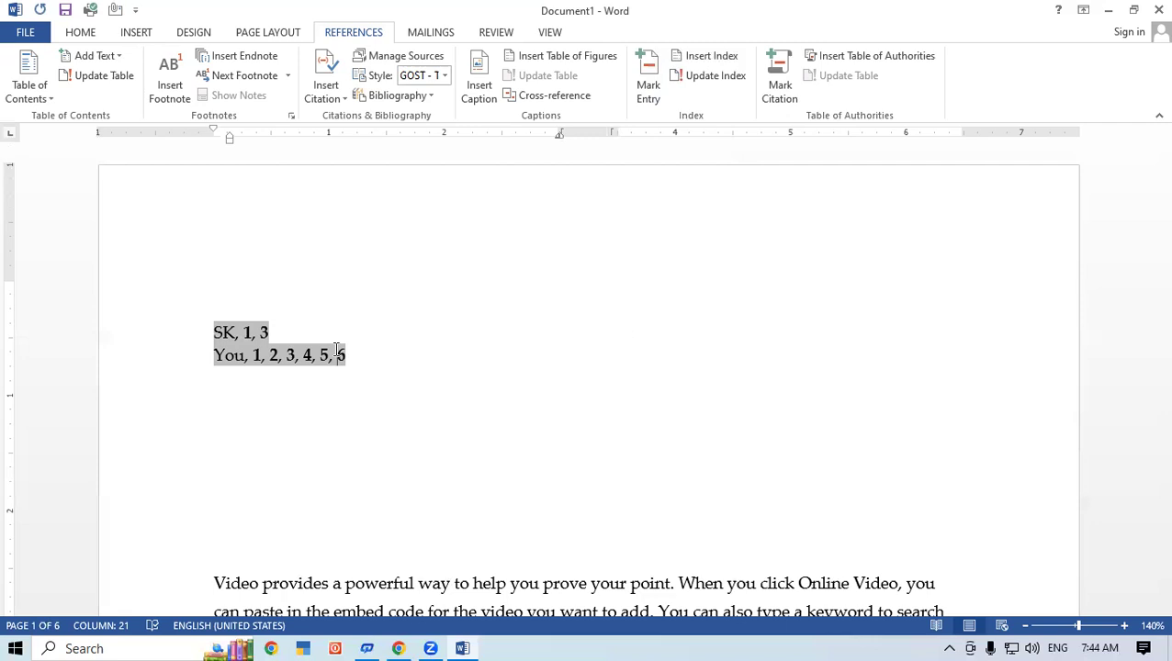
left_click_drag(1164, 157, 1154, 334)
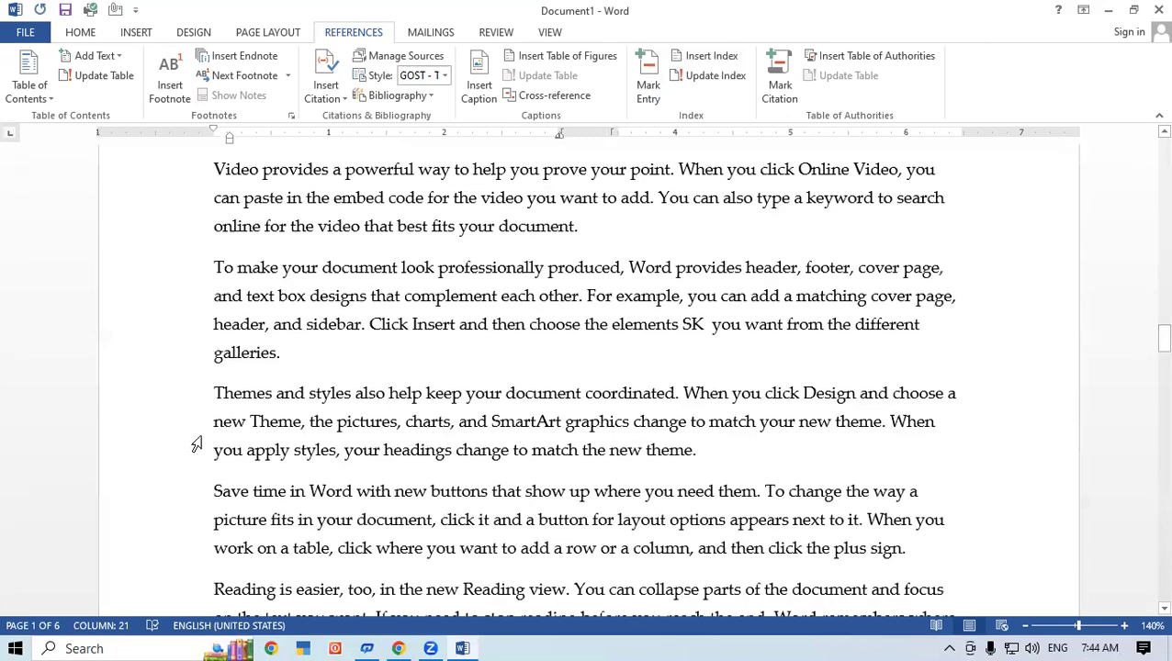
left_click(309, 368)
key("Return")
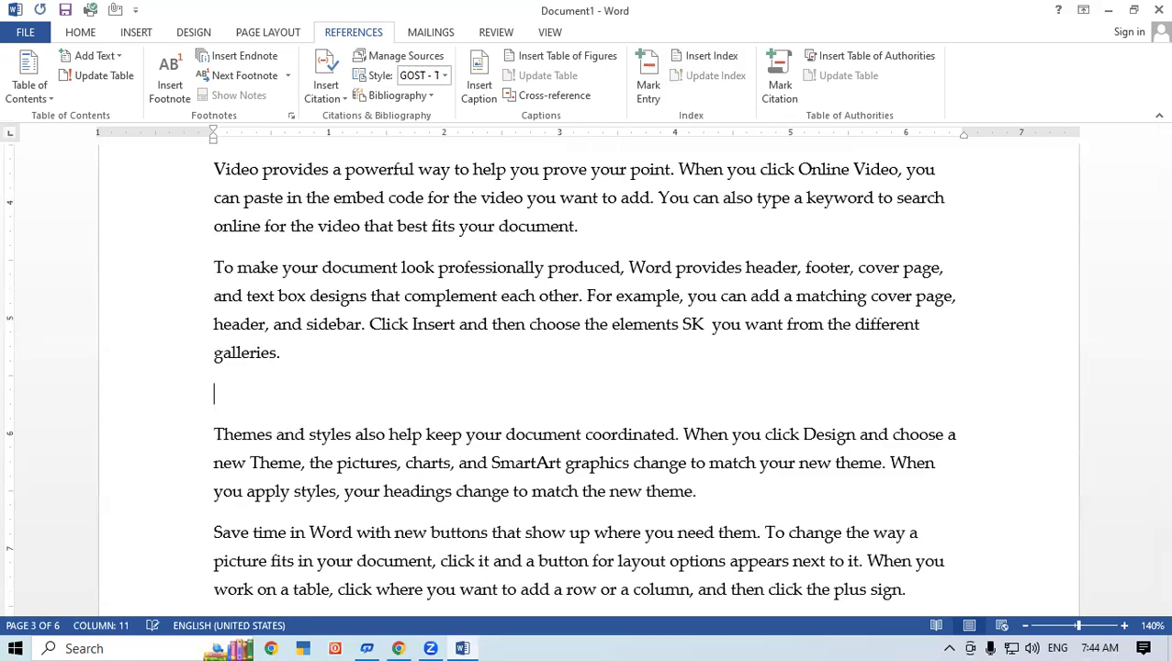
type("S")
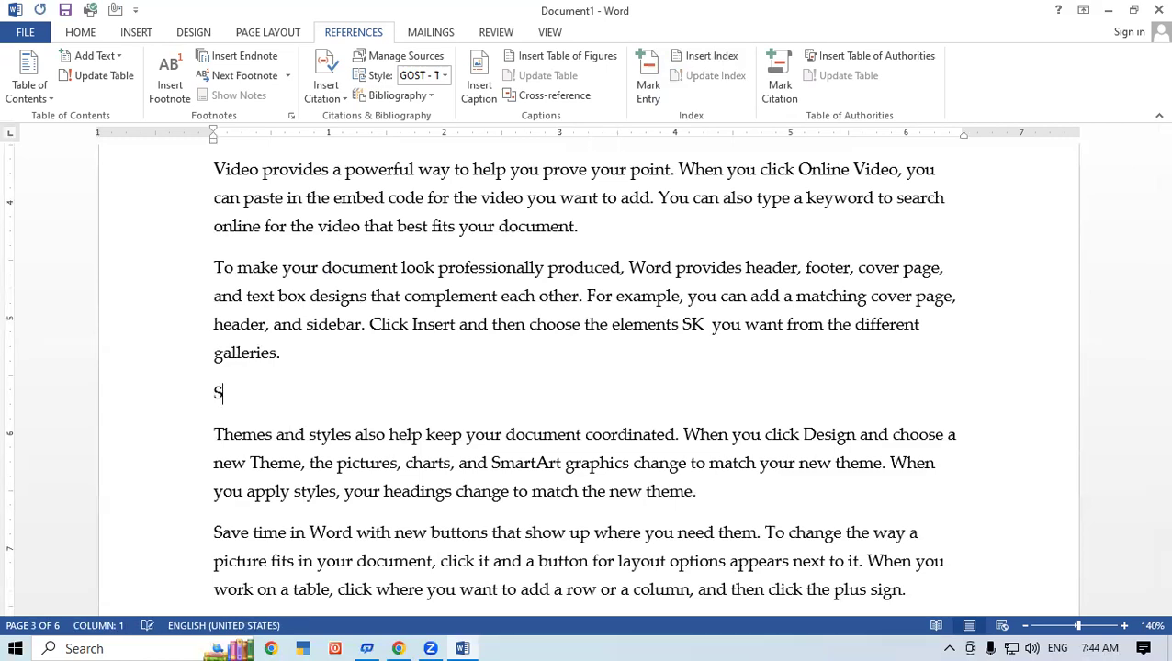
type("hambhoo")
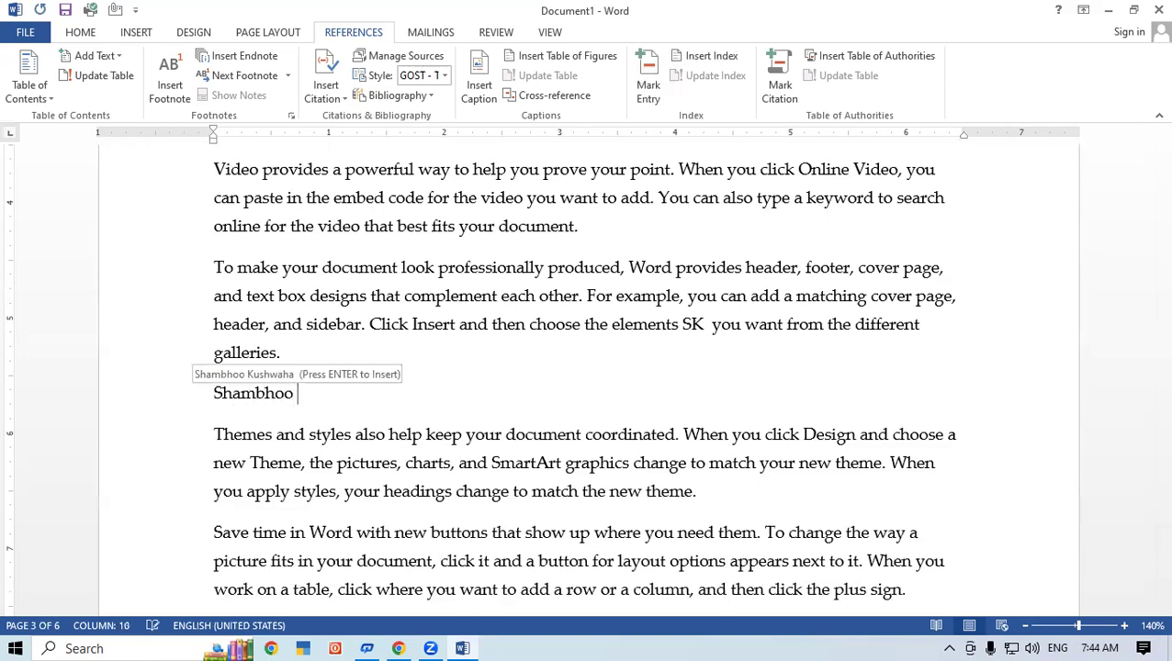
Move the name line into a new paragraph after 'plus sign.'
left_click(174, 404)
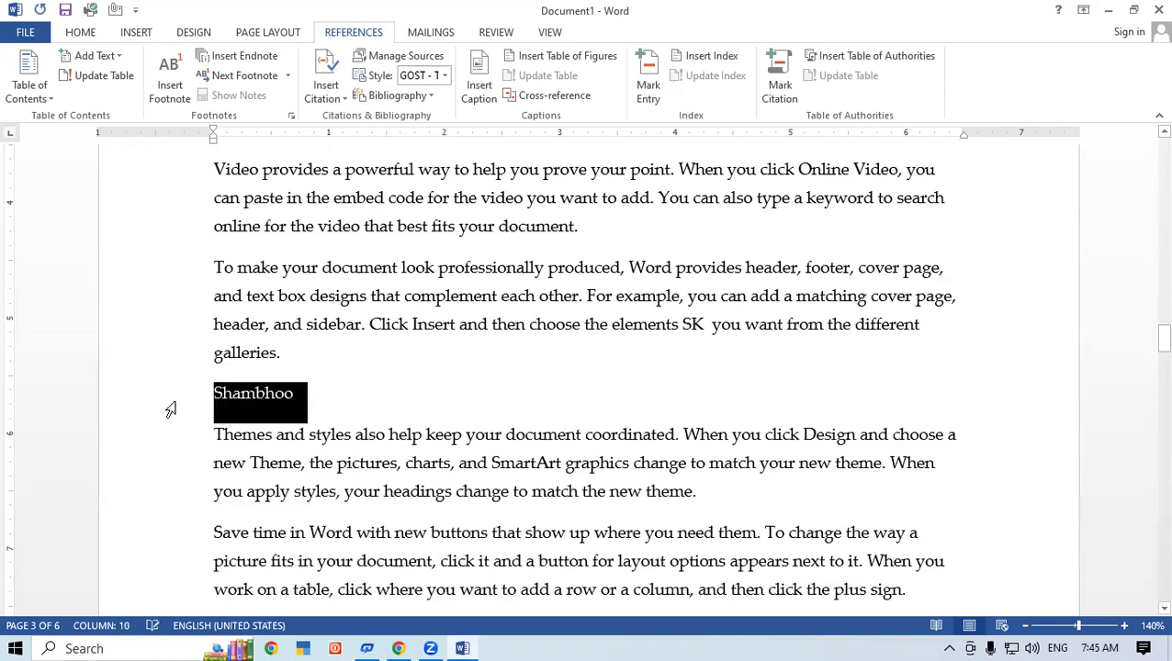
mouse_move(1163, 340)
left_mouse_down()
mouse_move(1163, 428)
mouse_move(1148, 452)
left_mouse_up()
key("ctrl+z")
key("ctrl+z")
left_click(992, 243)
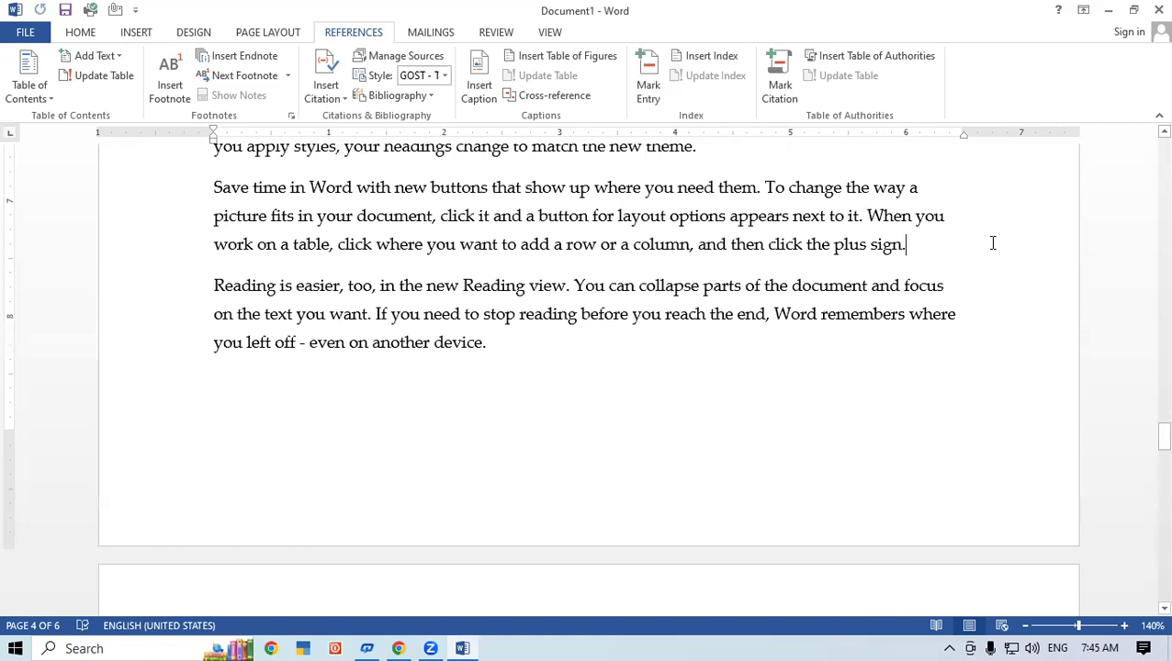
key("Return")
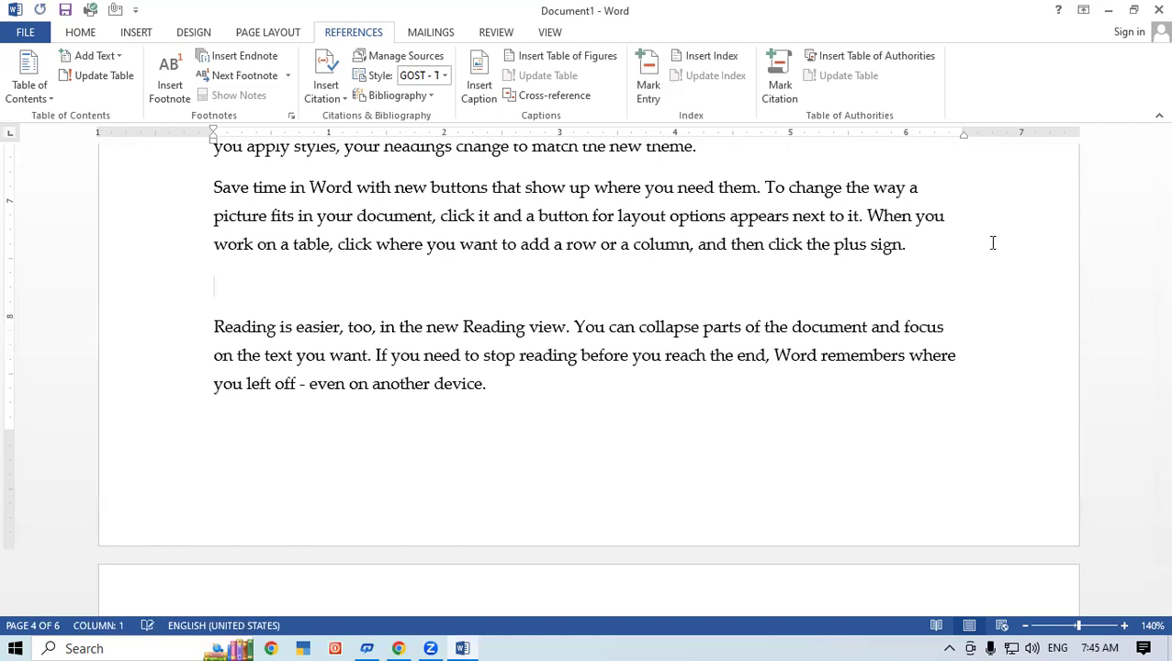
key("ctrl+v")
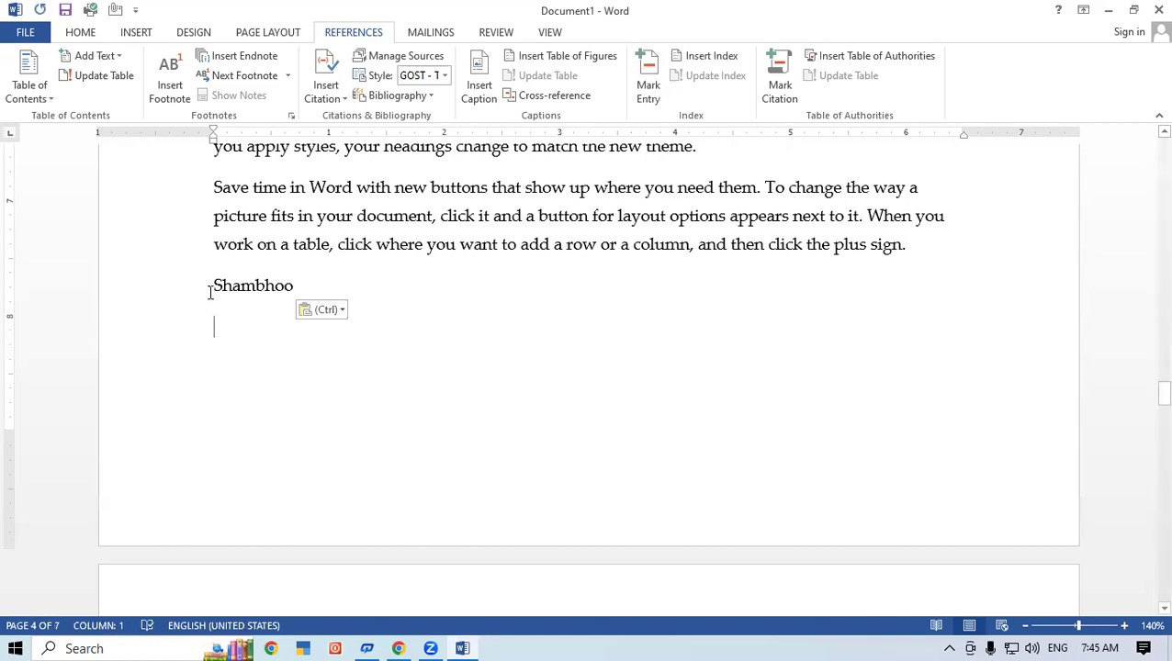
Push the name line onto page 5 and remove the blank line above the Reading paragraph
key("Return")
key("Return")
key("Return")
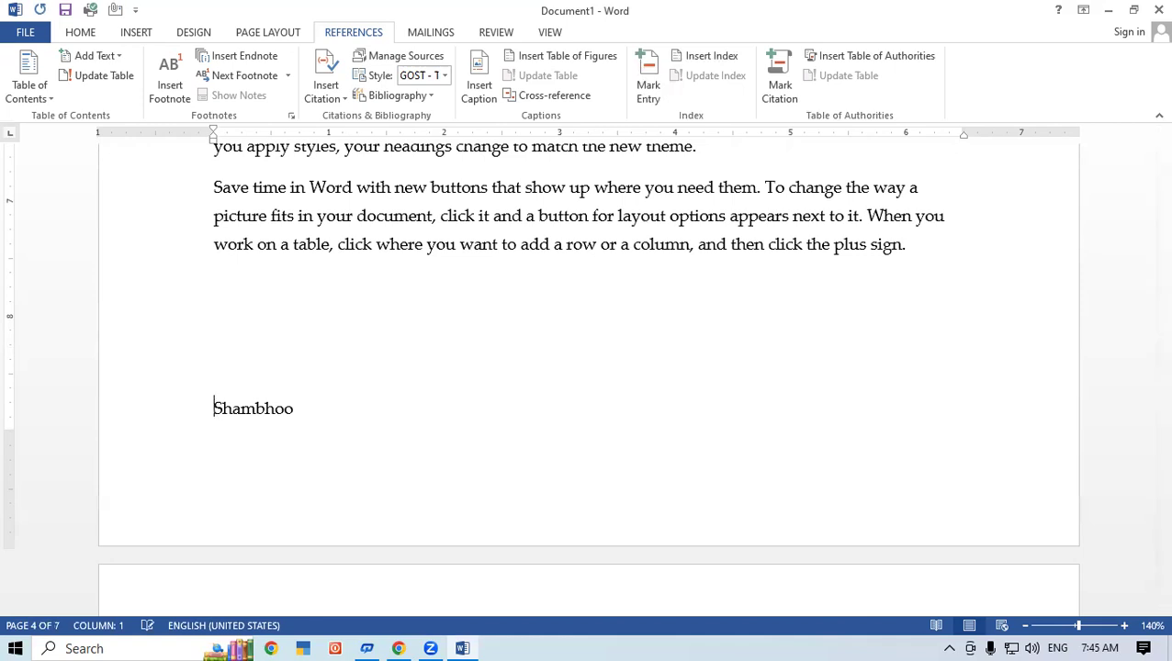
key("Return")
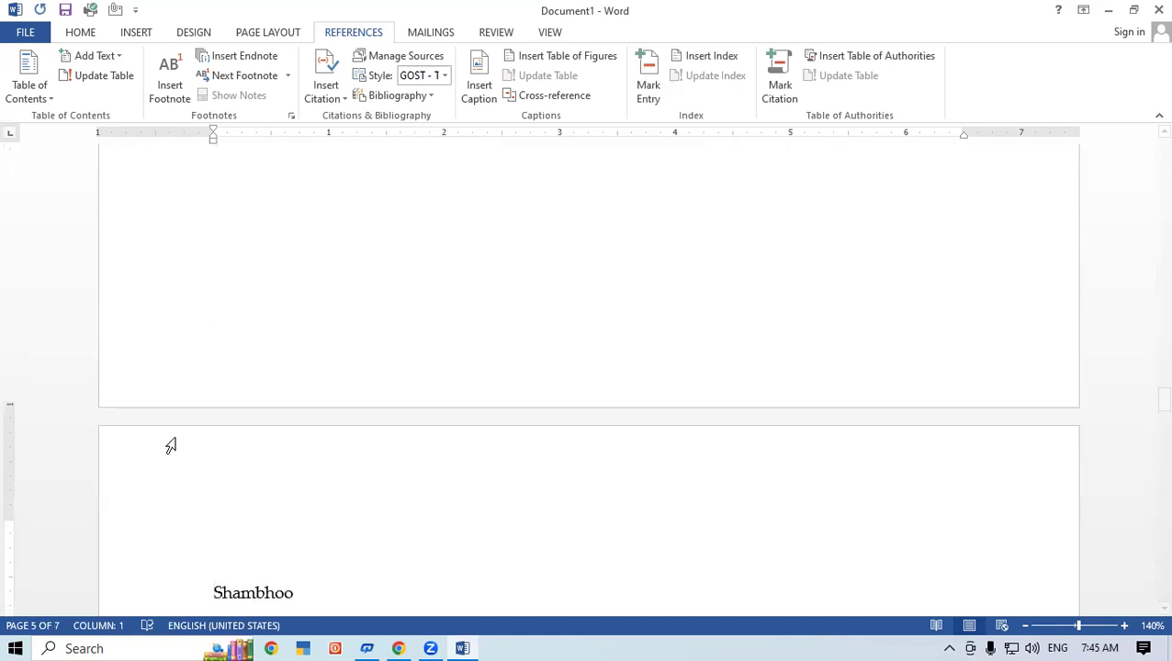
scroll(1147, 415, "down", 4)
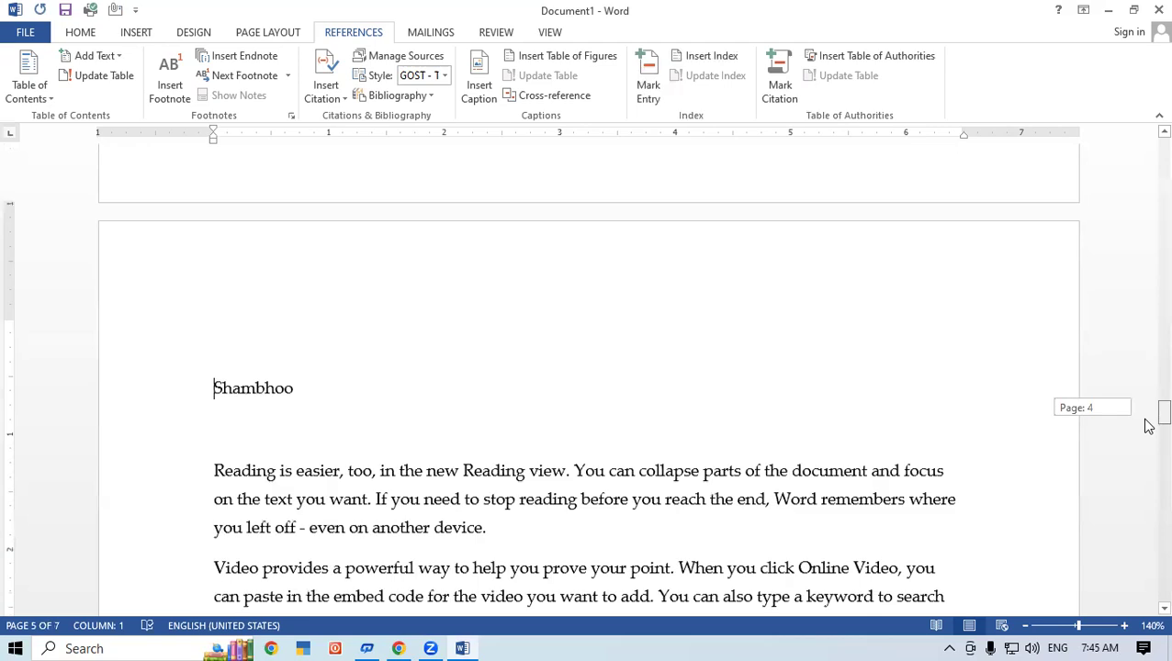
left_click(211, 404)
key("BackSpace")
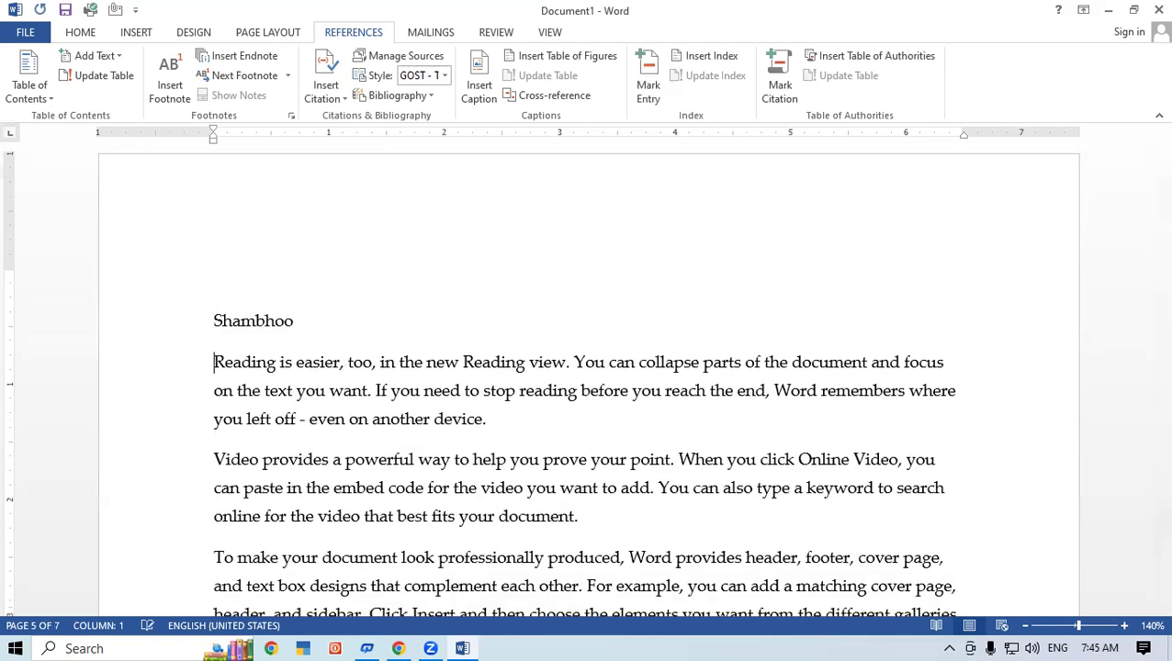
triple_click(224, 324)
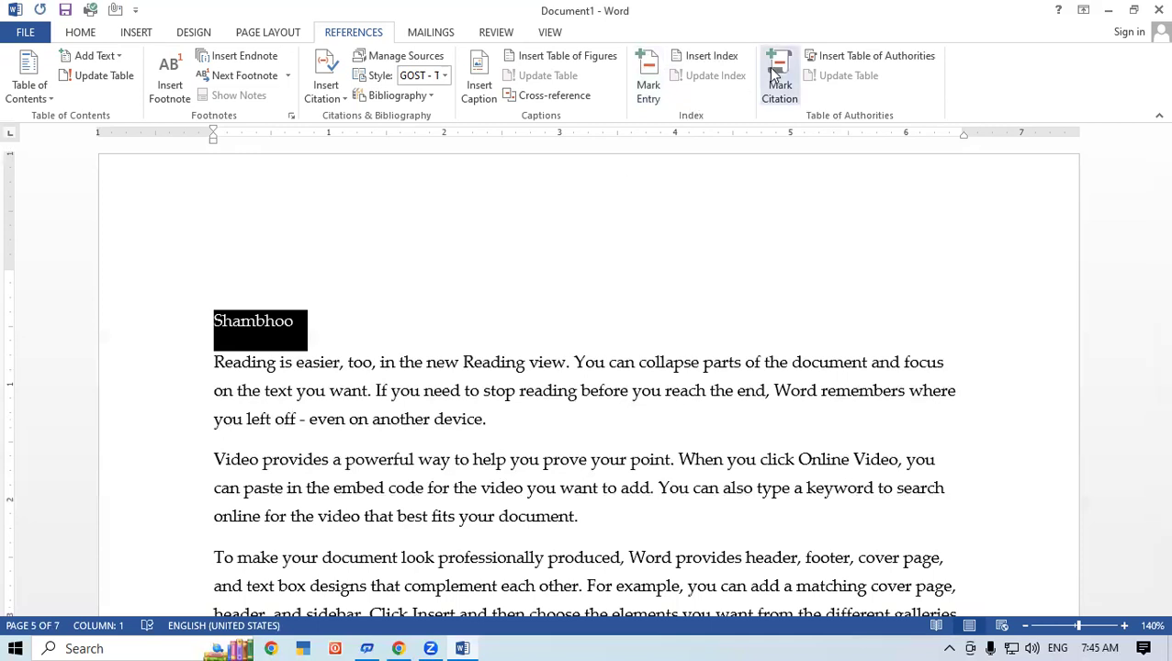
left_click(776, 78)
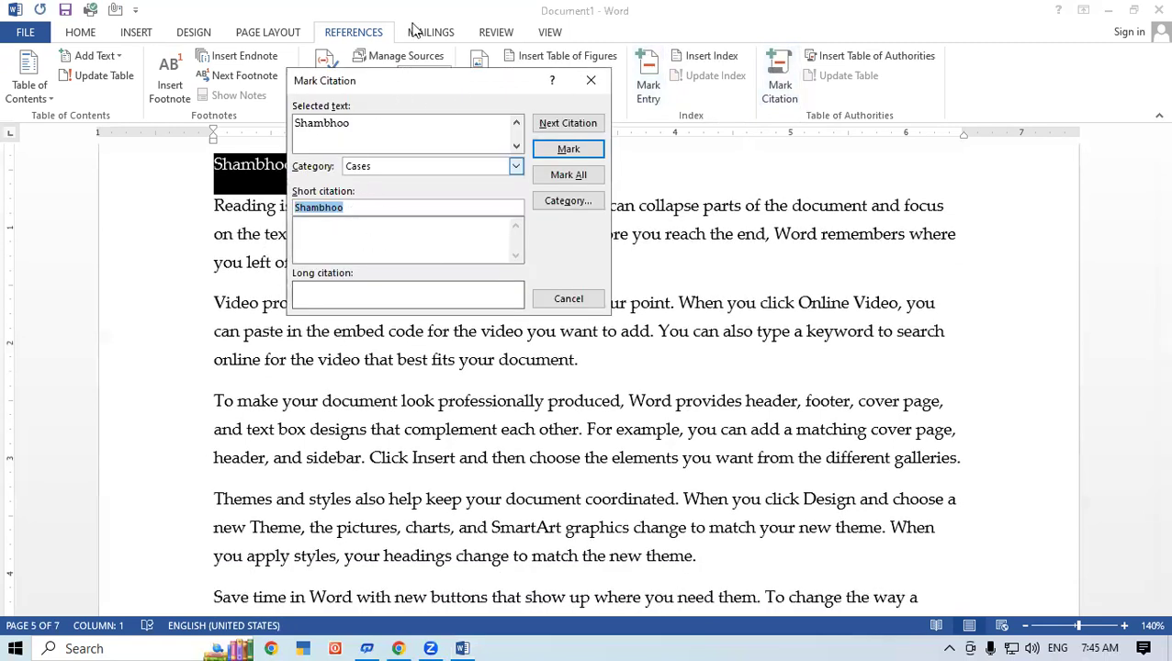
left_click(562, 200)
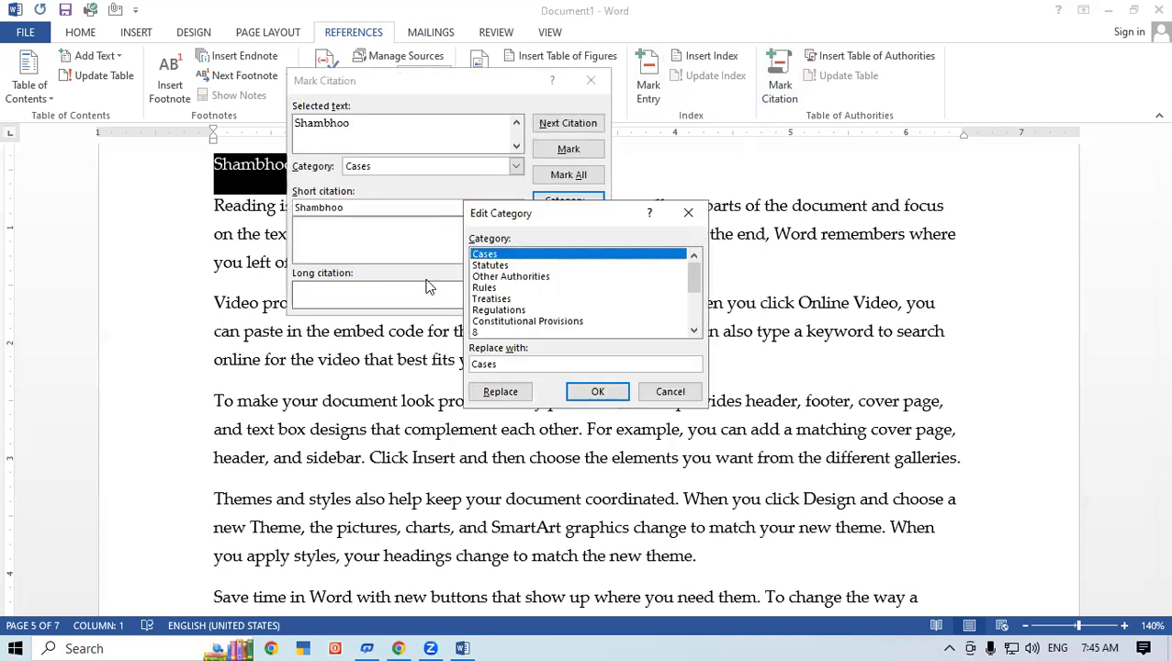
left_click(486, 288)
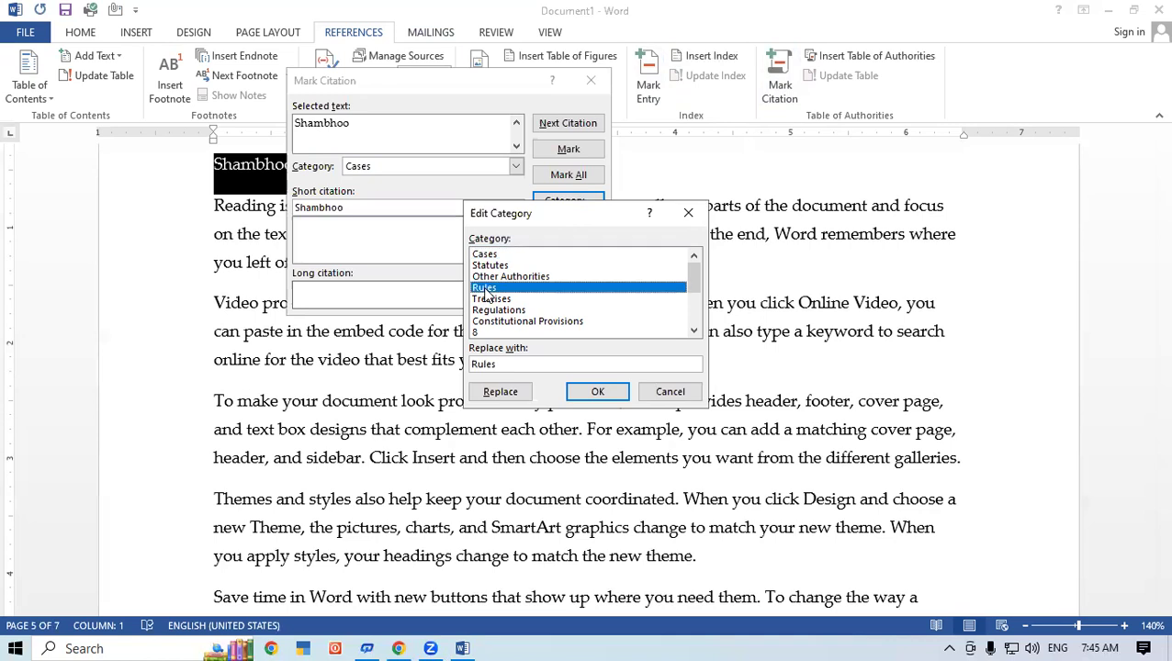
left_click(596, 392)
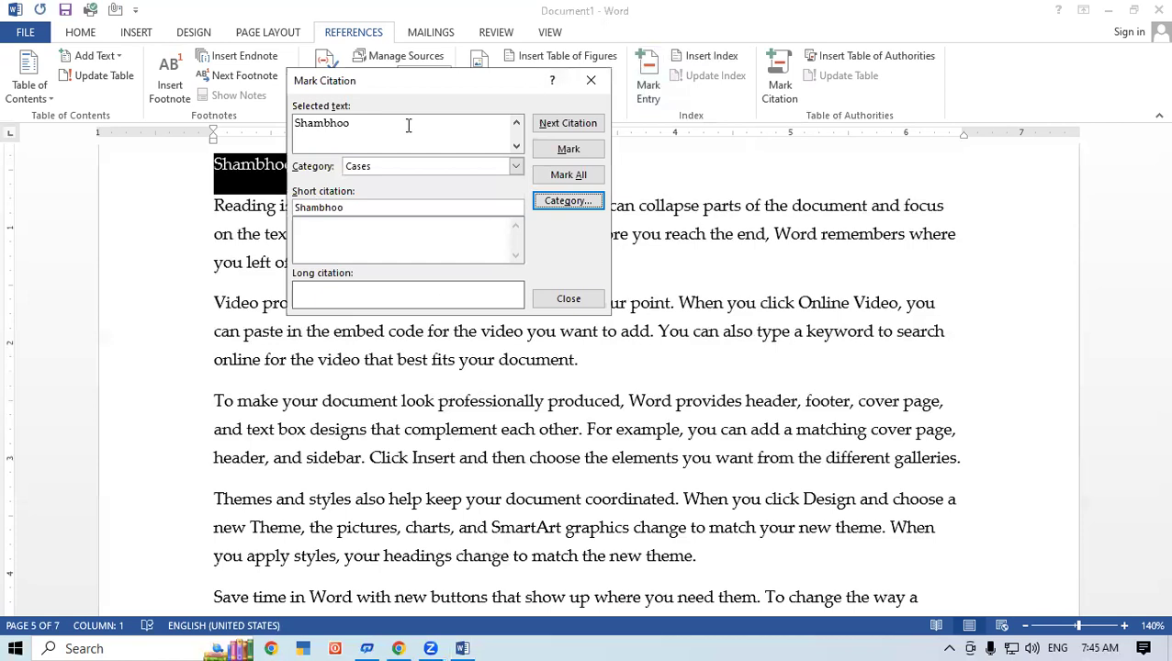
left_click(569, 300)
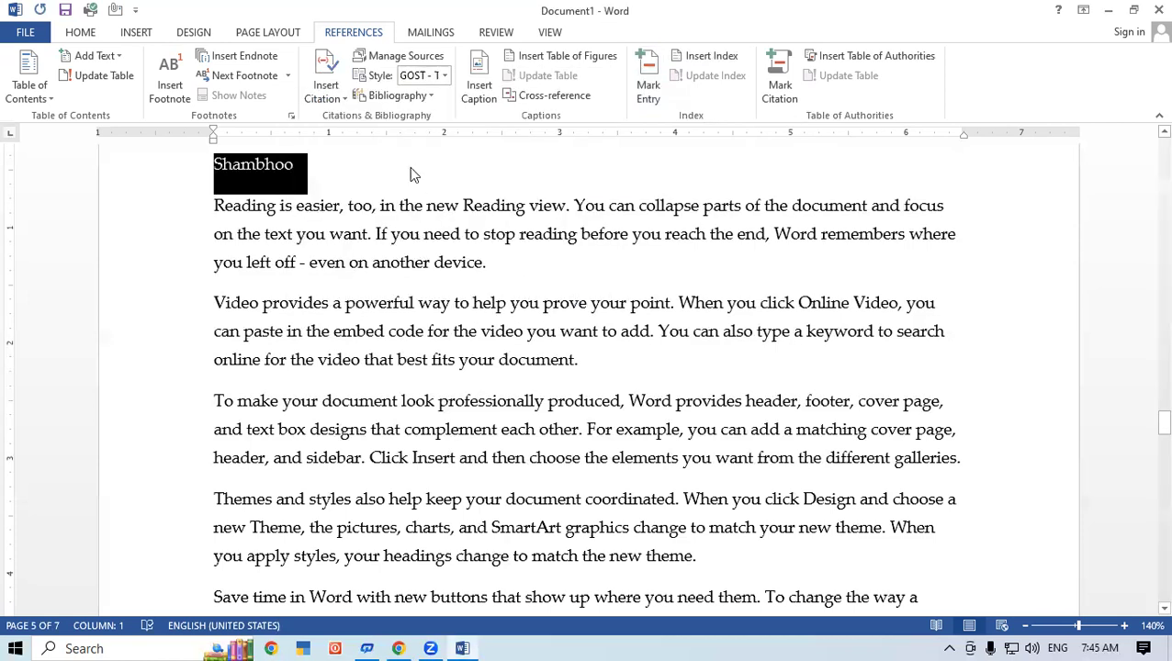
left_click(600, 162)
Insert a Rules Table of Authorities beside the page 1 index, then undo the empty result
left_click_drag(1164, 422, 1127, 156)
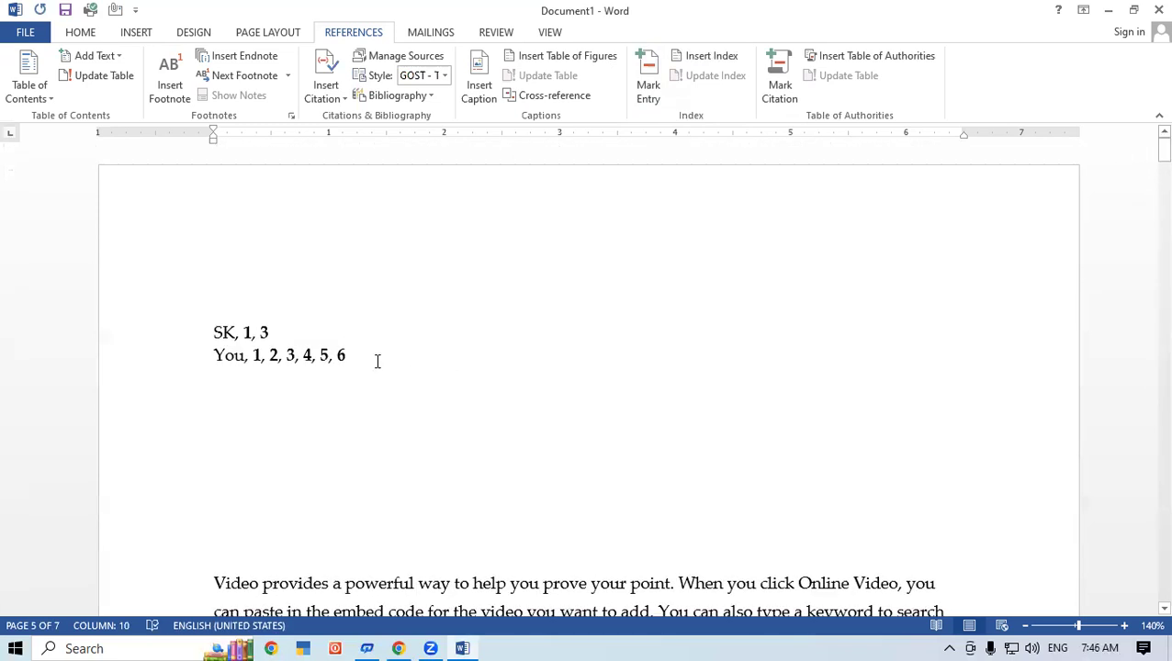
left_click(376, 361)
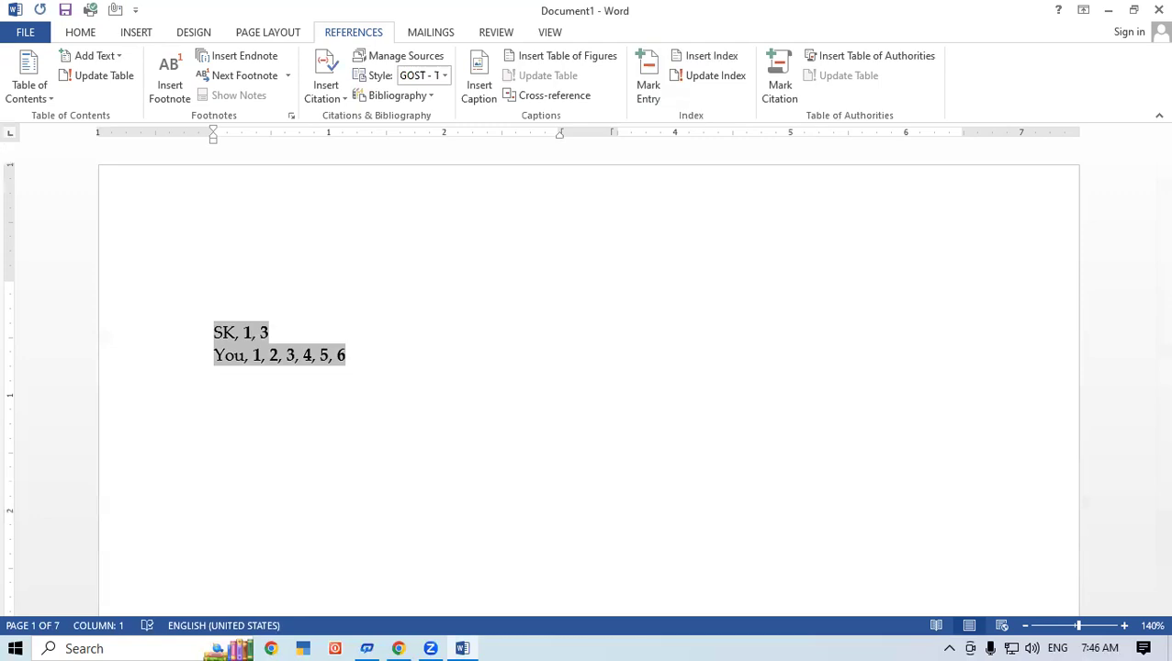
left_click(838, 59)
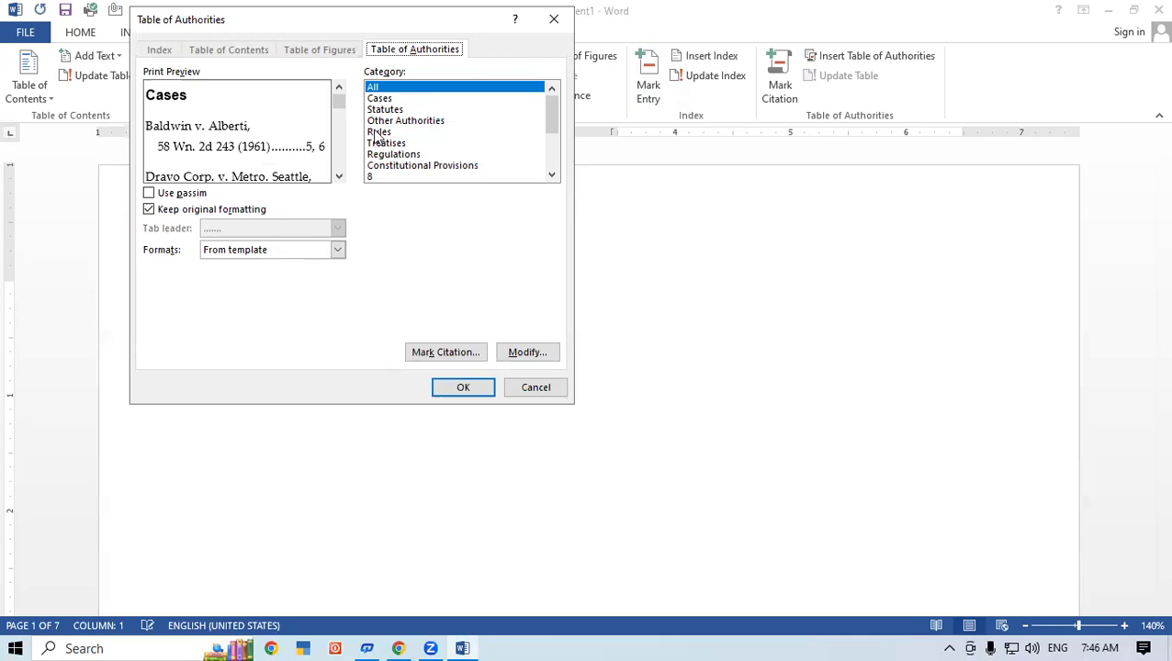
left_click(378, 133)
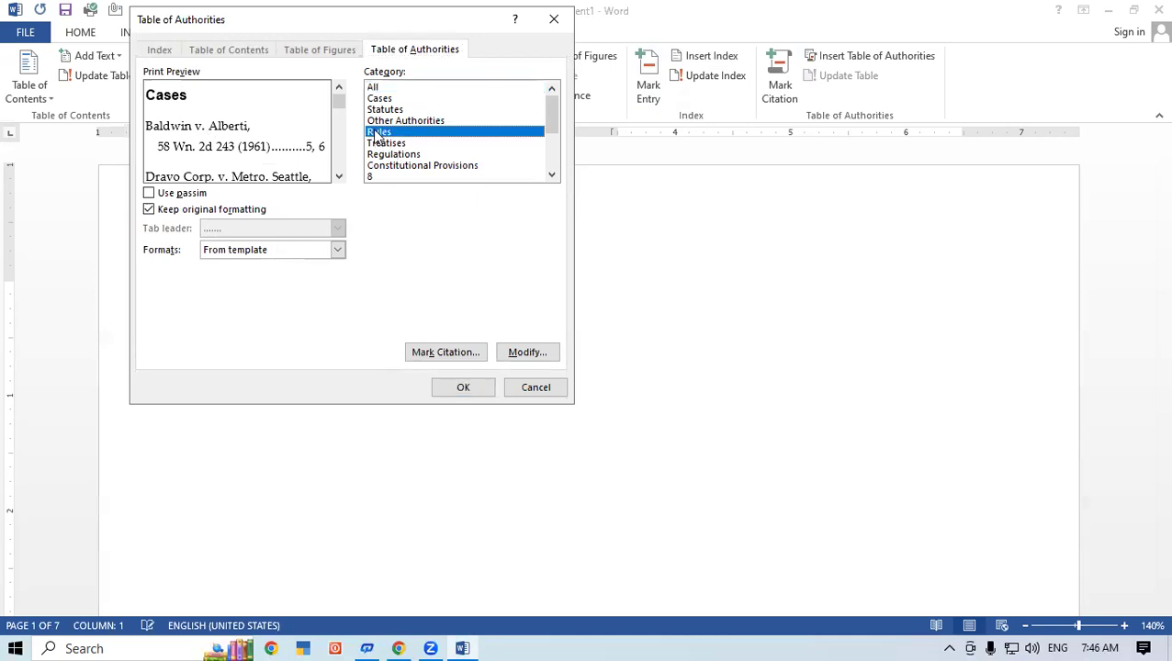
left_click(463, 387)
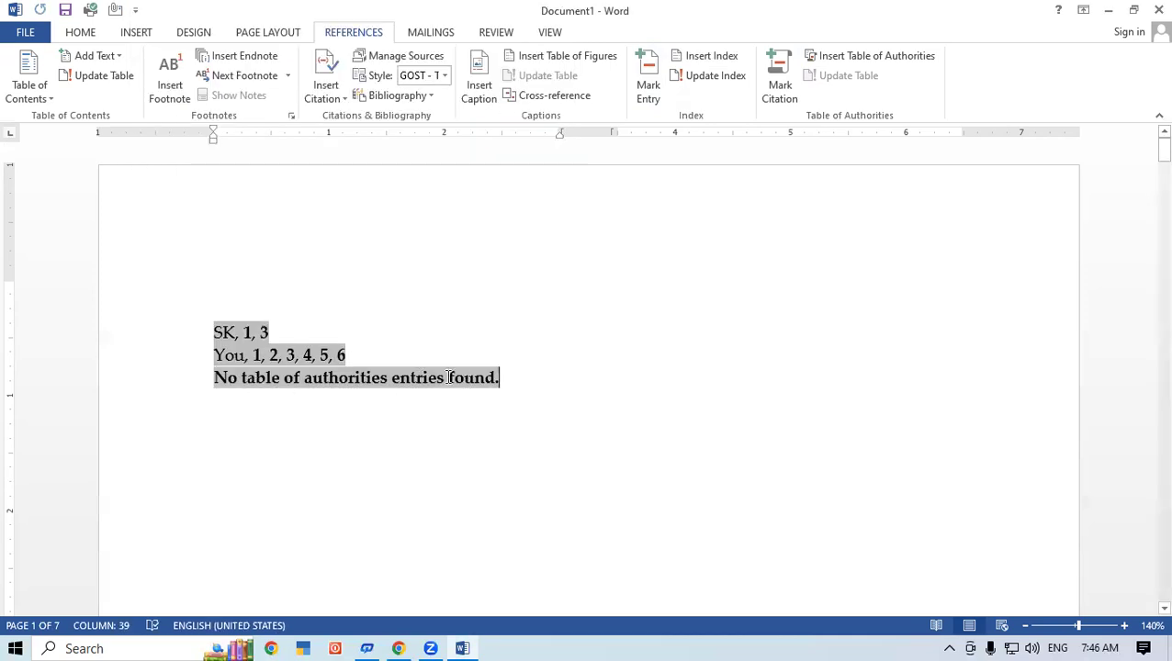
key("ctrl+z")
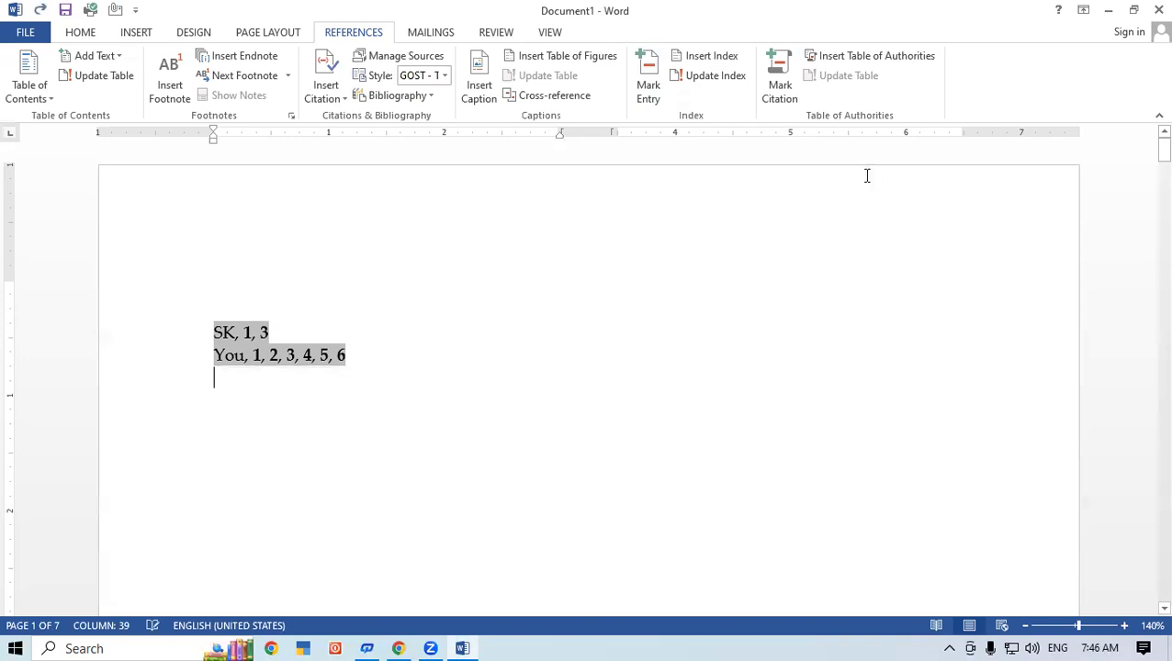
Try an all-categories Table of Authorities and dismiss the no-entries warning
left_click(861, 57)
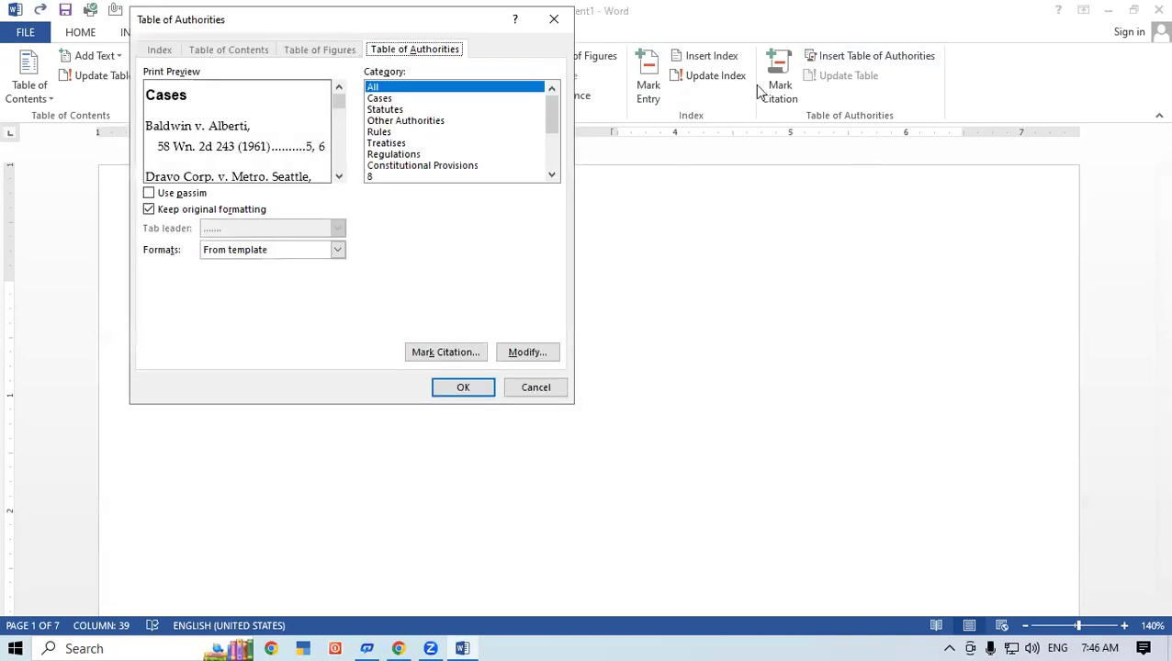
left_click(465, 390)
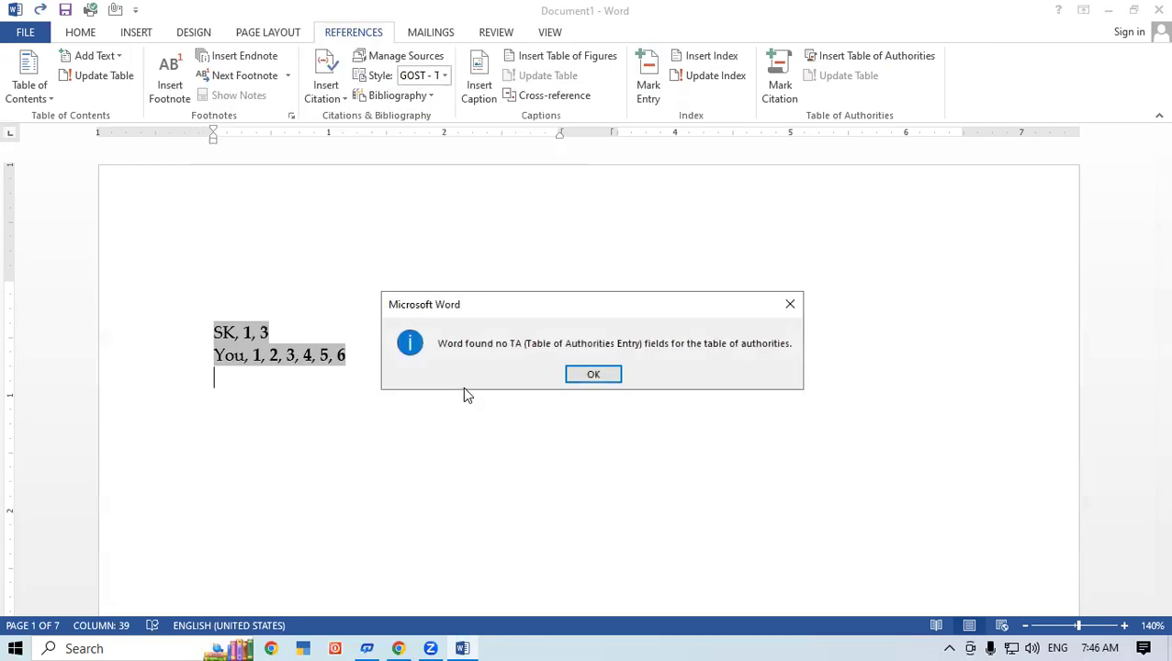
left_click(594, 375)
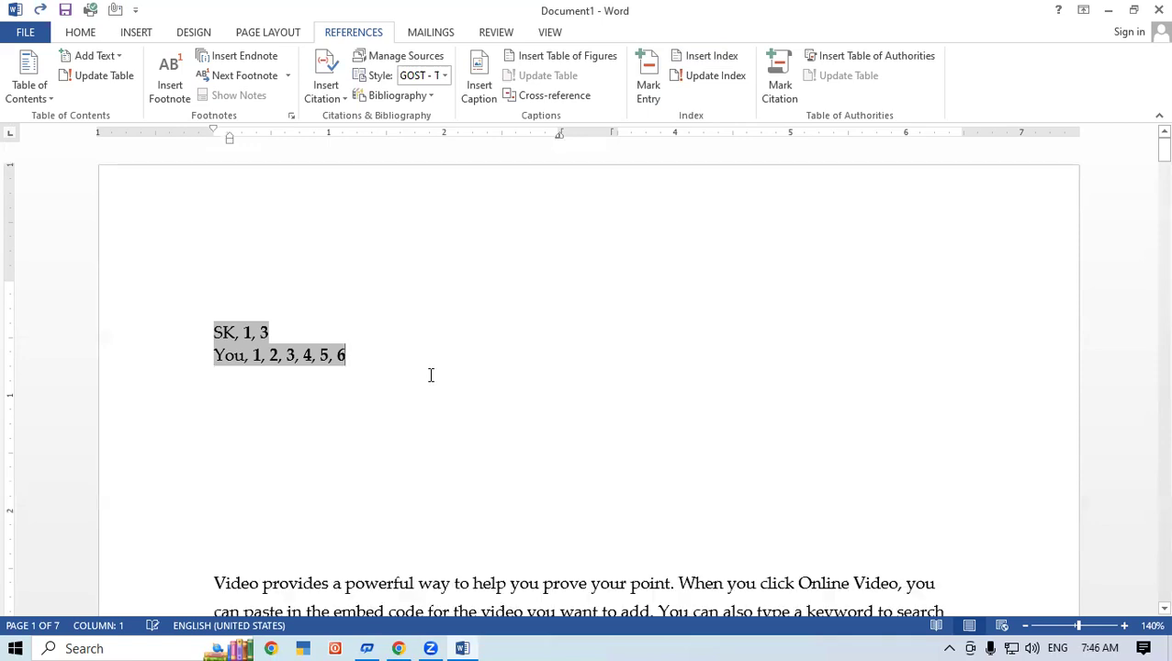
scroll(431, 375, "down", 15)
Type the person's name on a new line after 'plus sign.'
scroll(301, 261, "down", 3)
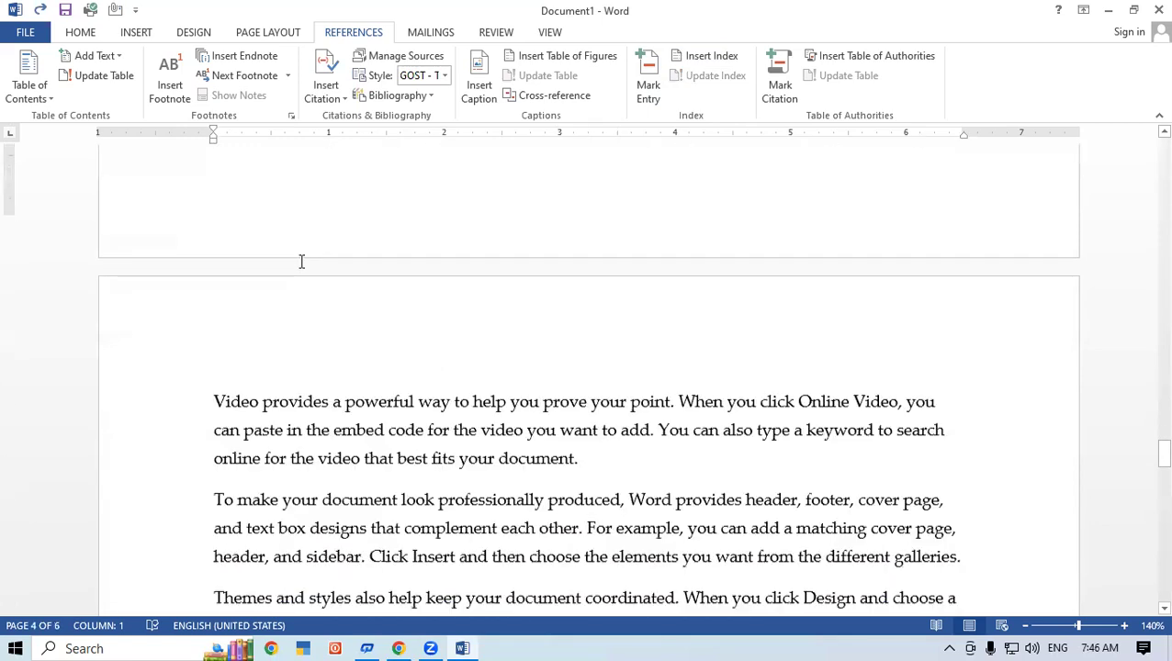
mouse_move(1146, 463)
left_mouse_down()
mouse_move(1146, 304)
mouse_move(1146, 372)
left_mouse_up()
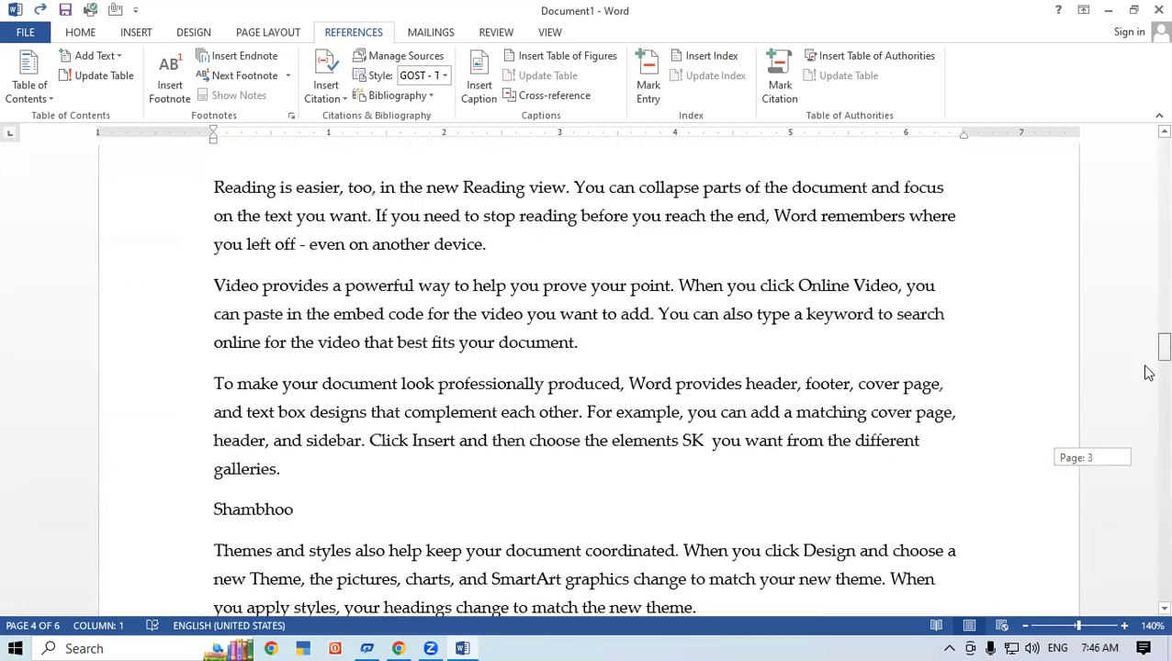
left_click(965, 168)
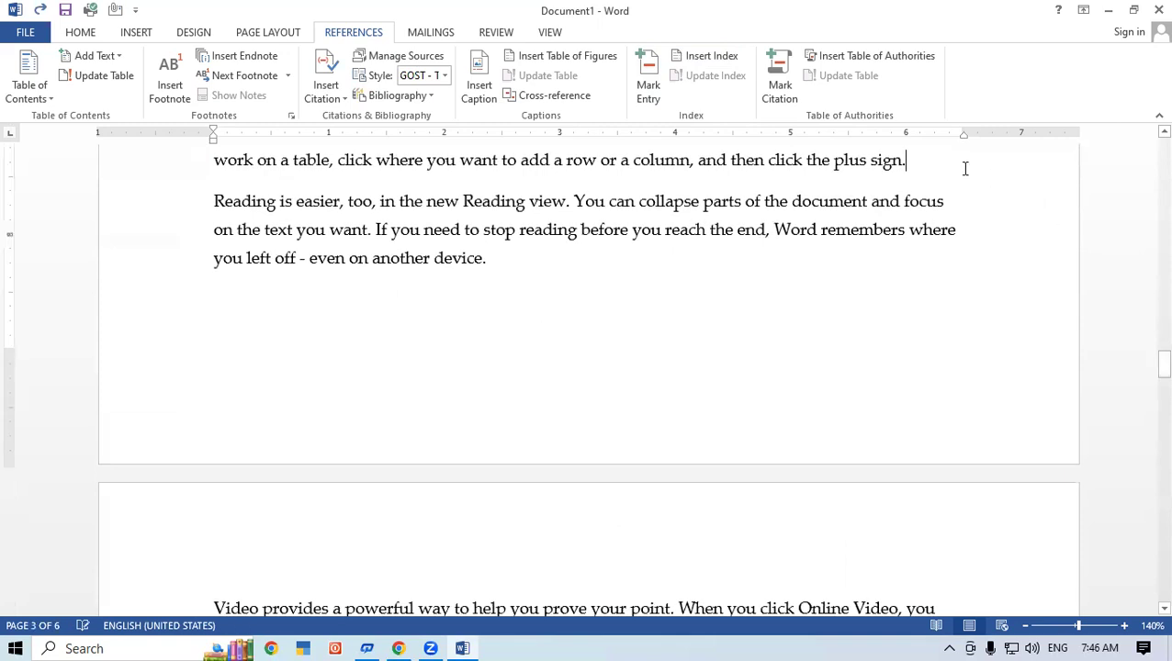
key("Return")
type("ham")
key("BackSpace")
type("ambhoo")
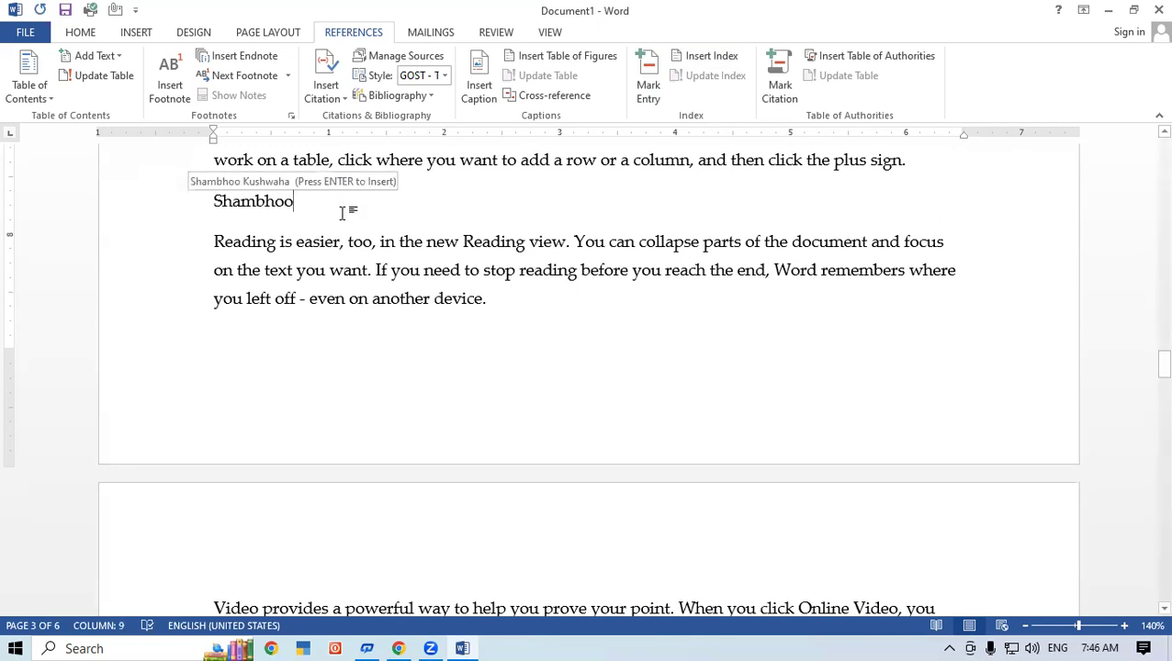
Copy the name line and paste it as a new paragraph after 'document.' on page 5
left_click(197, 210)
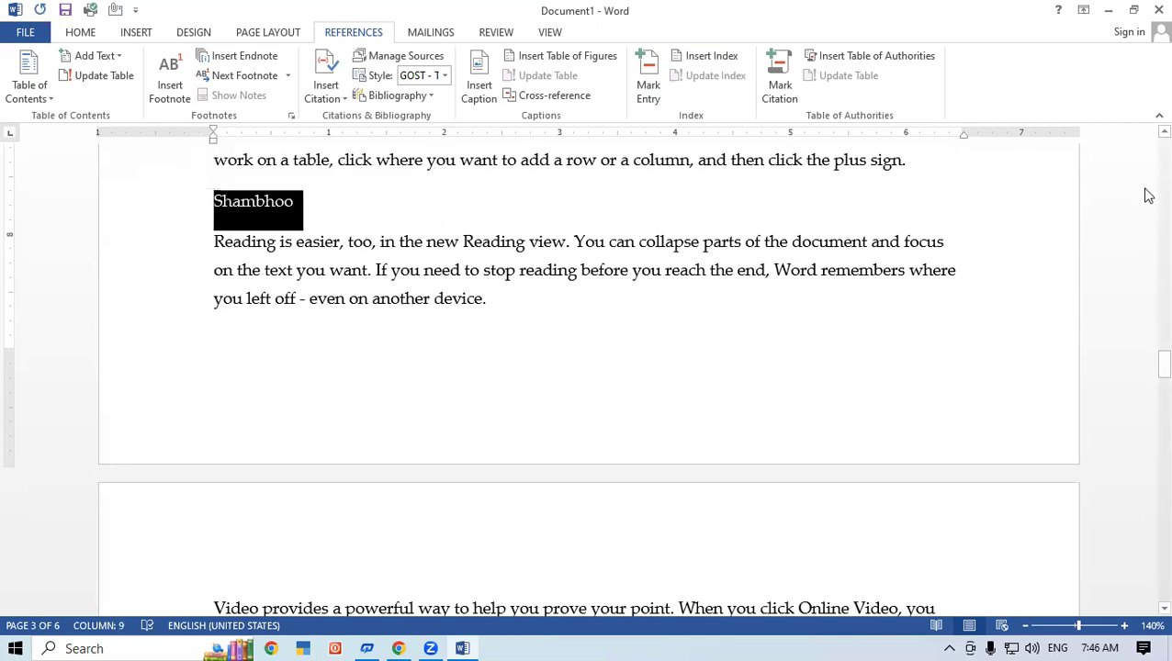
left_click_drag(1149, 365, 1147, 511)
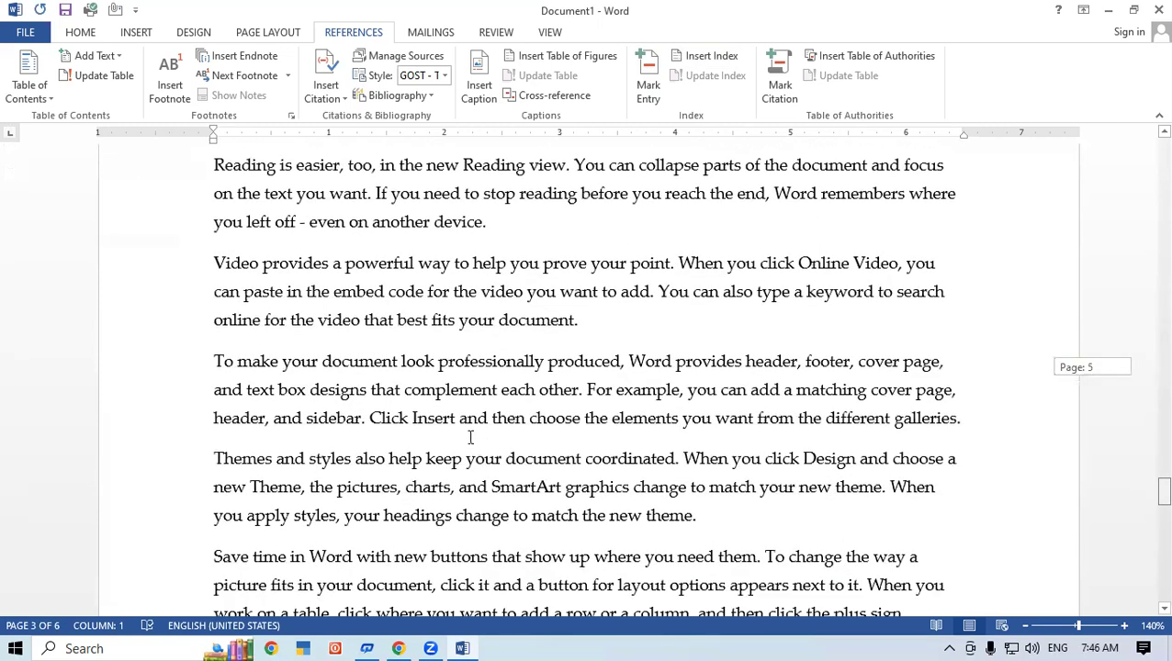
left_click(632, 332)
key("Return")
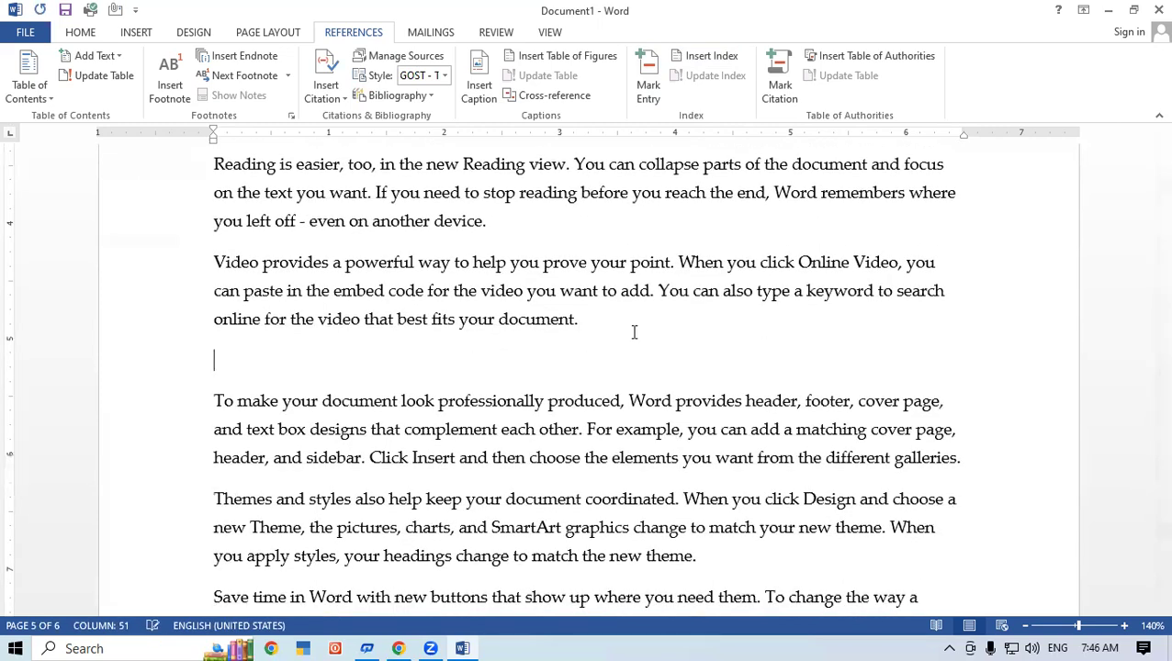
type("Shambhoo")
Mark all occurrences of the name as Rules citations, 3 in total
left_click(303, 361)
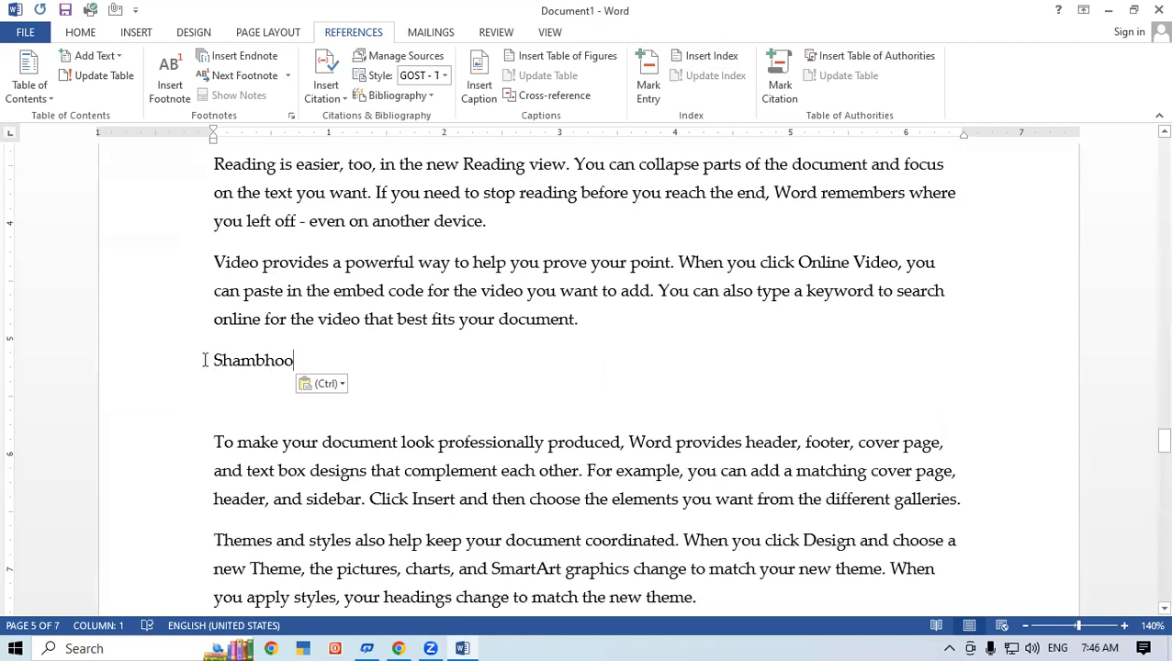
double_click(205, 359)
left_click(776, 72)
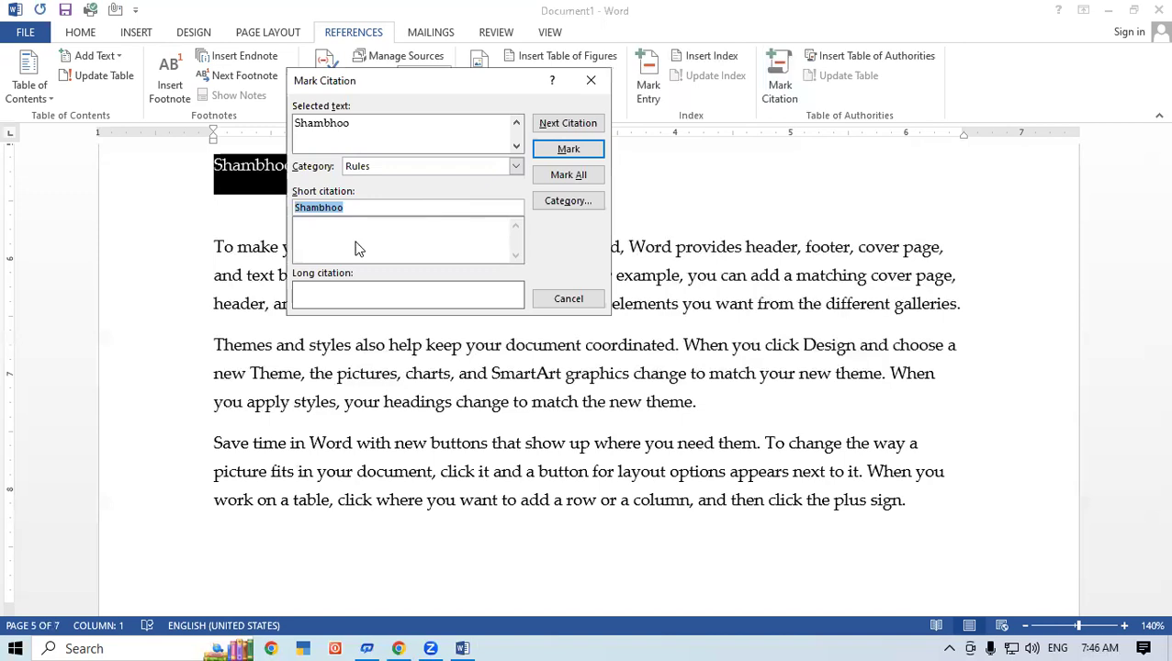
left_click(579, 177)
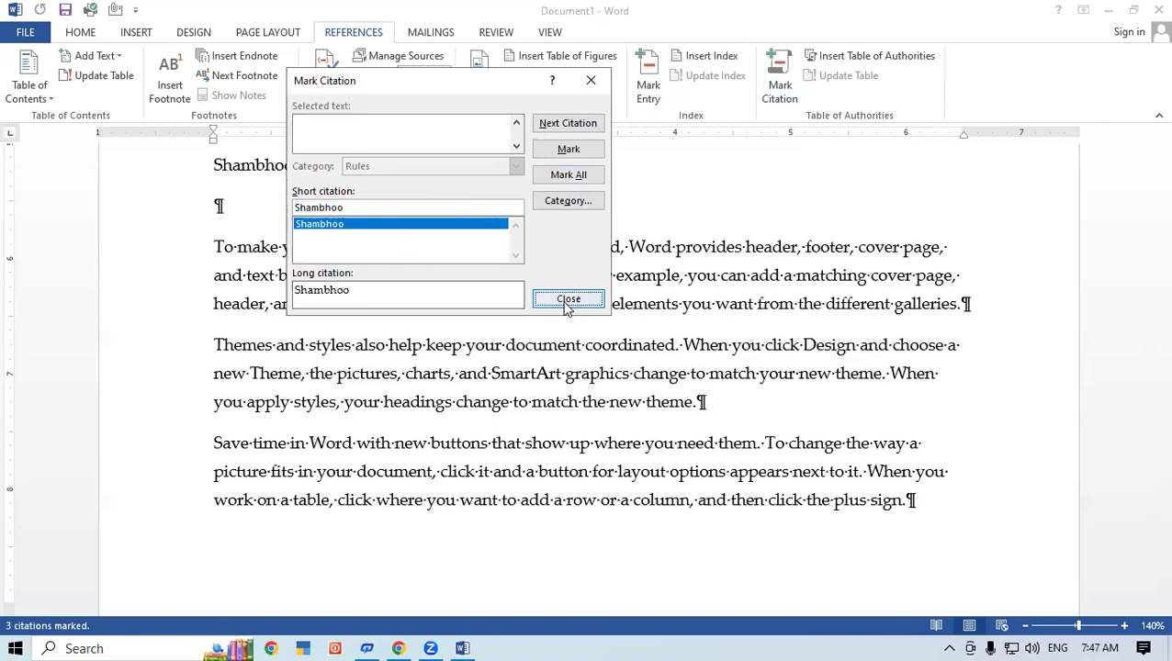
left_click(566, 305)
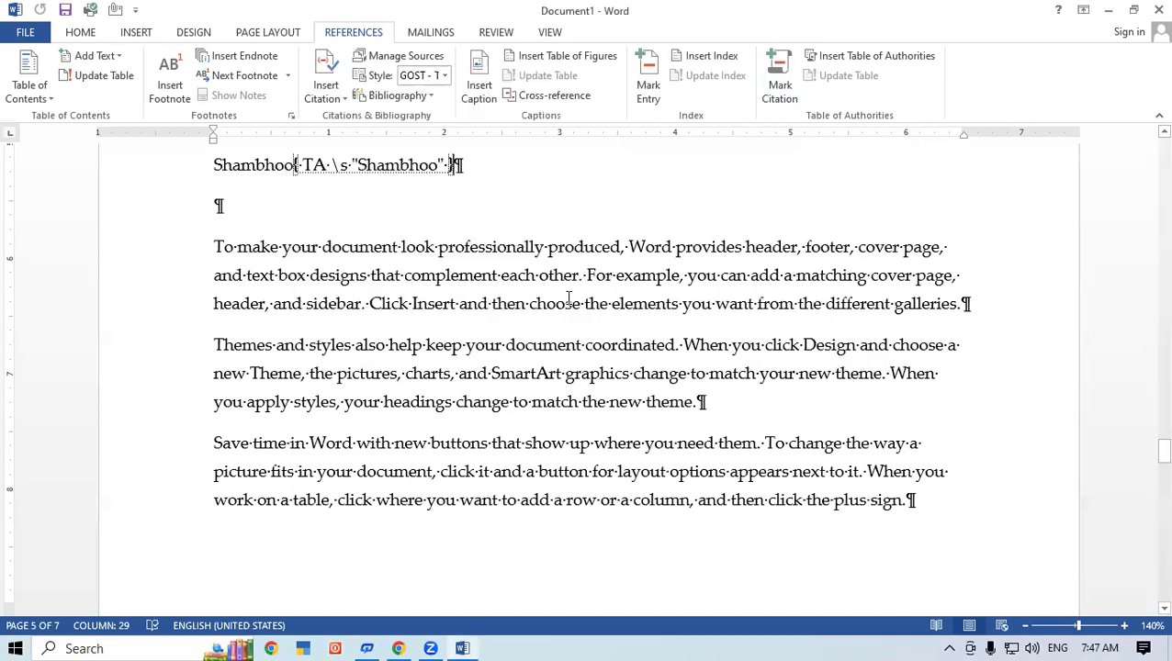
Hide formatting marks and add an empty line below the index on page 1
left_click(87, 32)
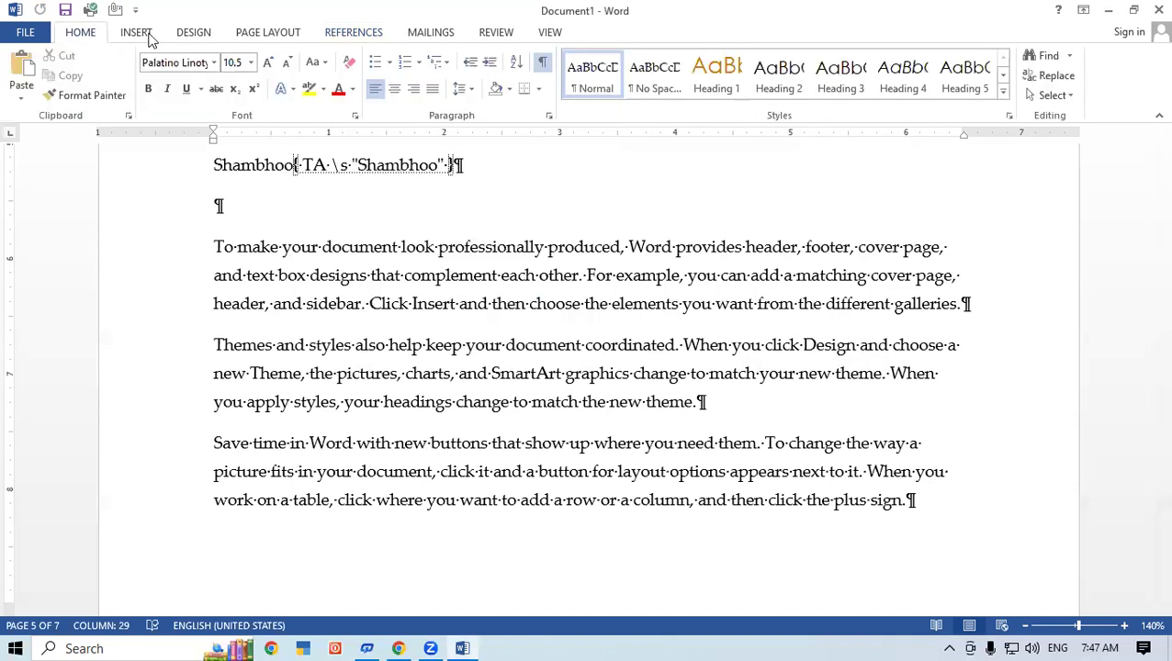
left_click(542, 63)
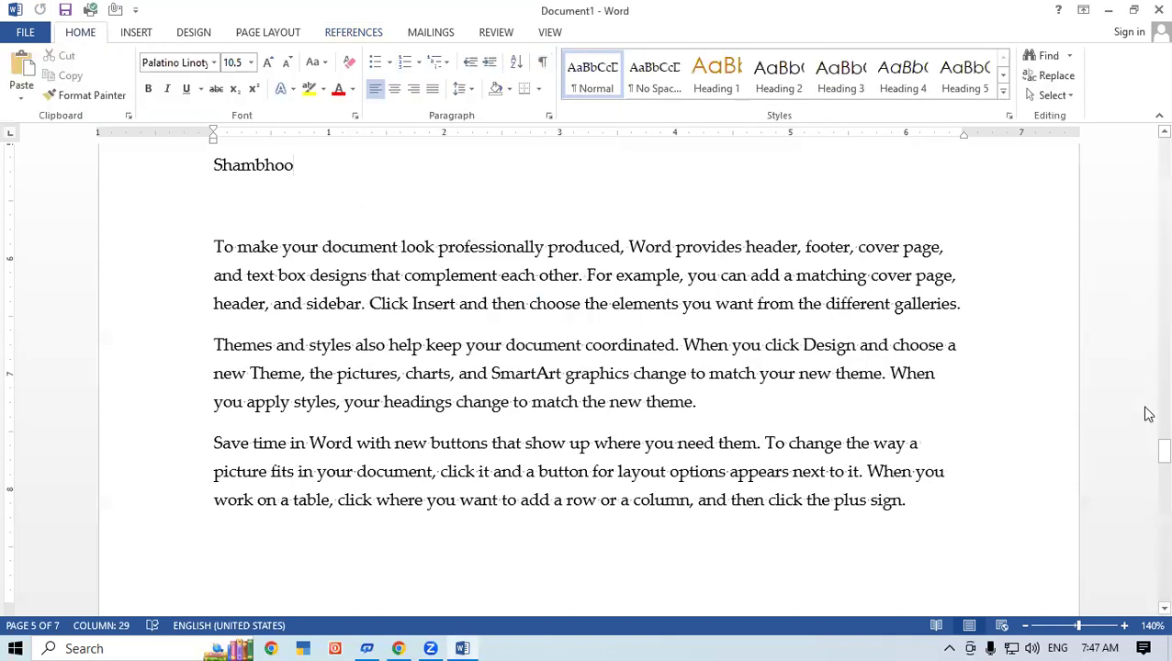
left_click_drag(1164, 450, 1144, 183)
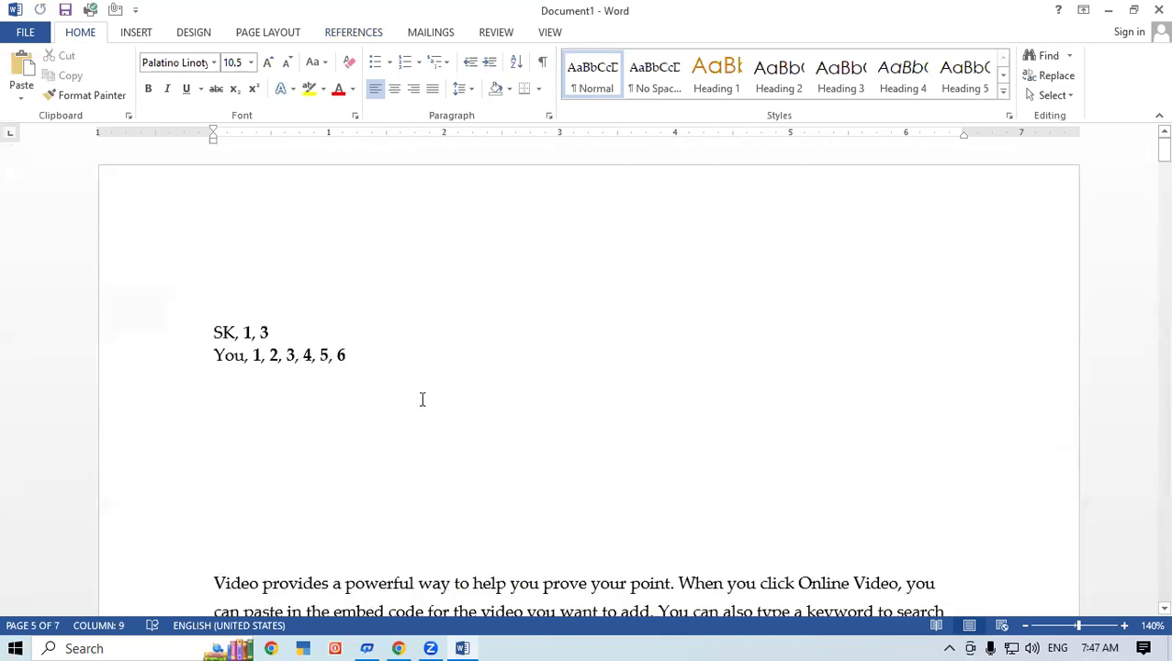
left_click(242, 372)
left_click(383, 352)
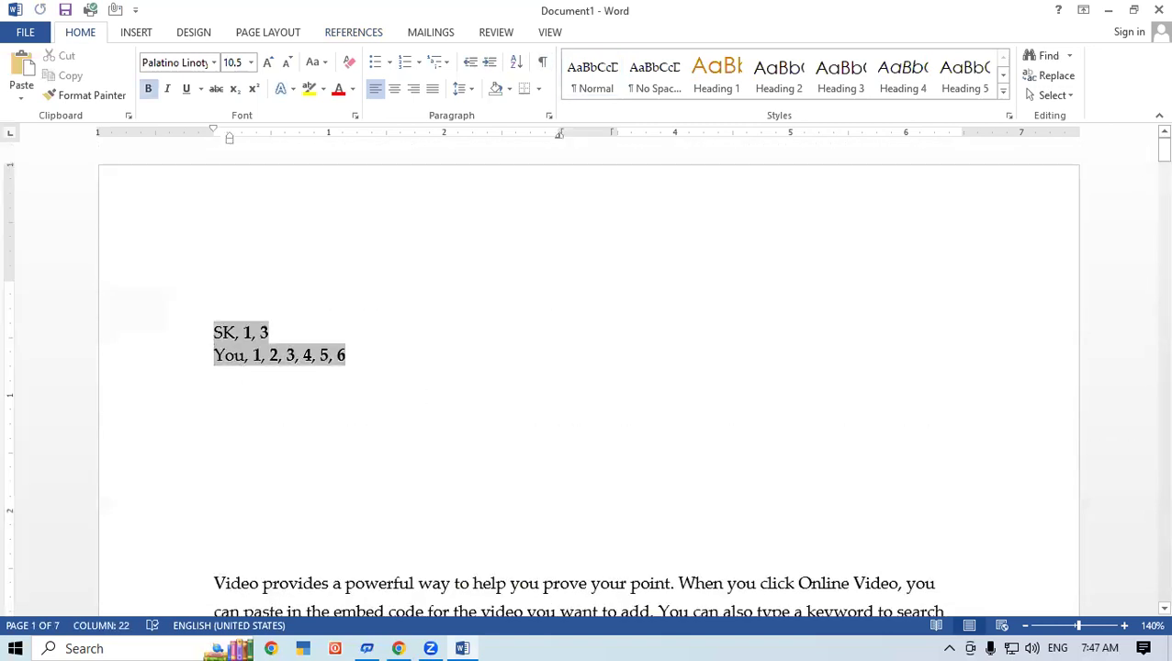
key("Return")
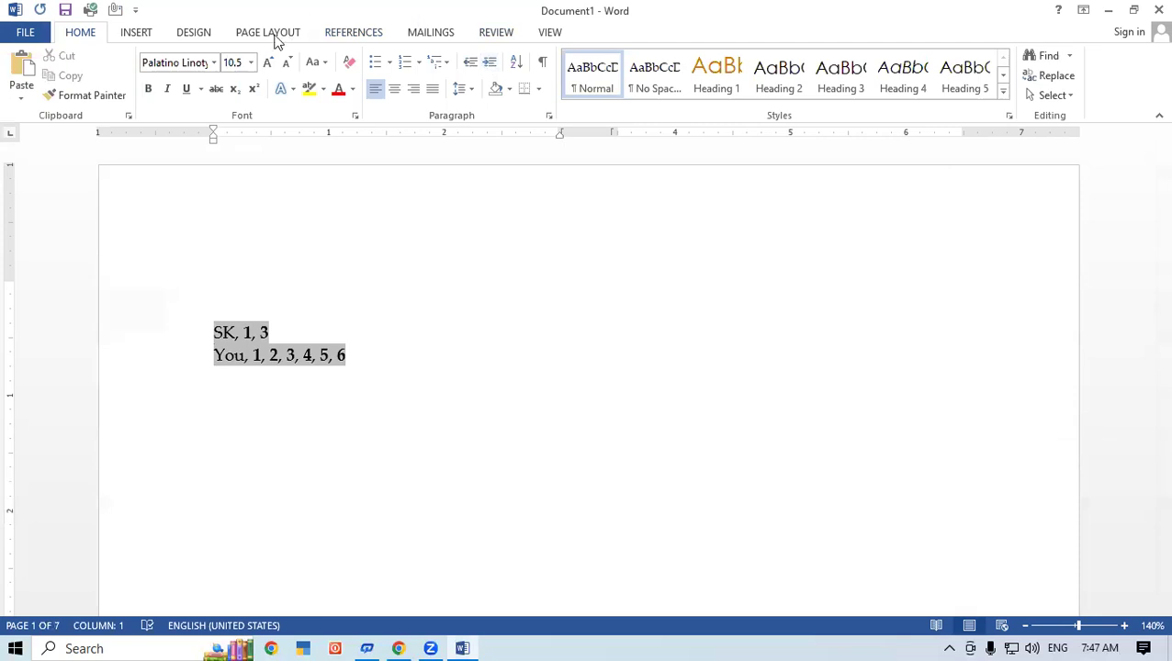
Insert a Table of Authorities citing the name under Rules on pages 3, 4, 5
left_click(349, 33)
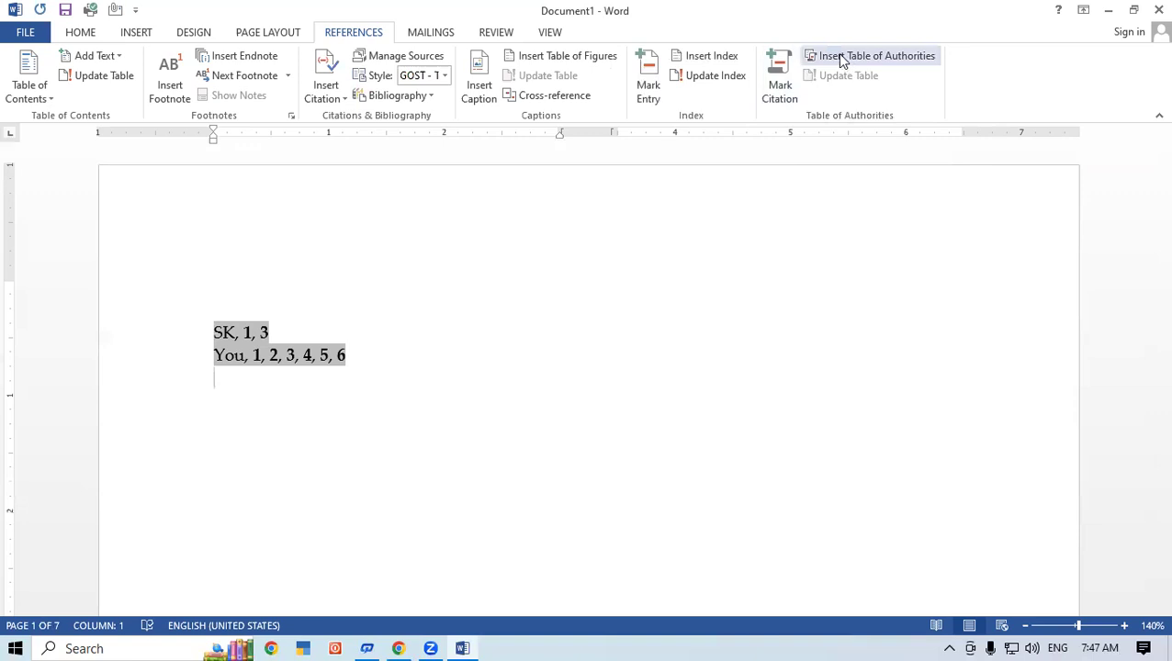
left_click(842, 57)
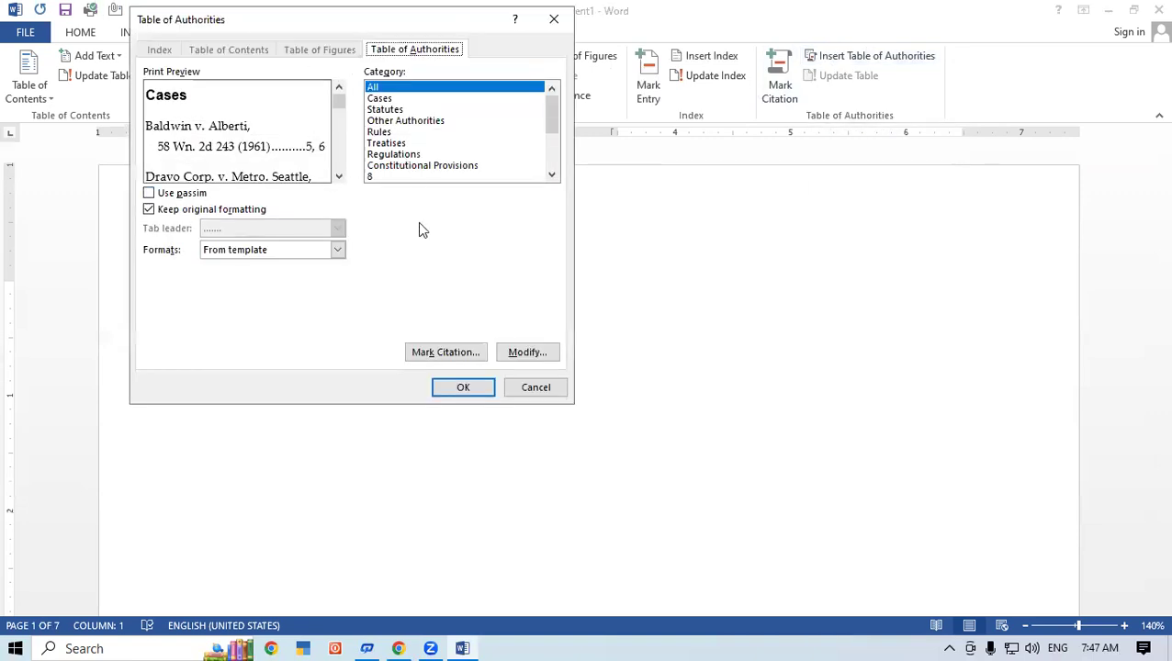
left_click(463, 389)
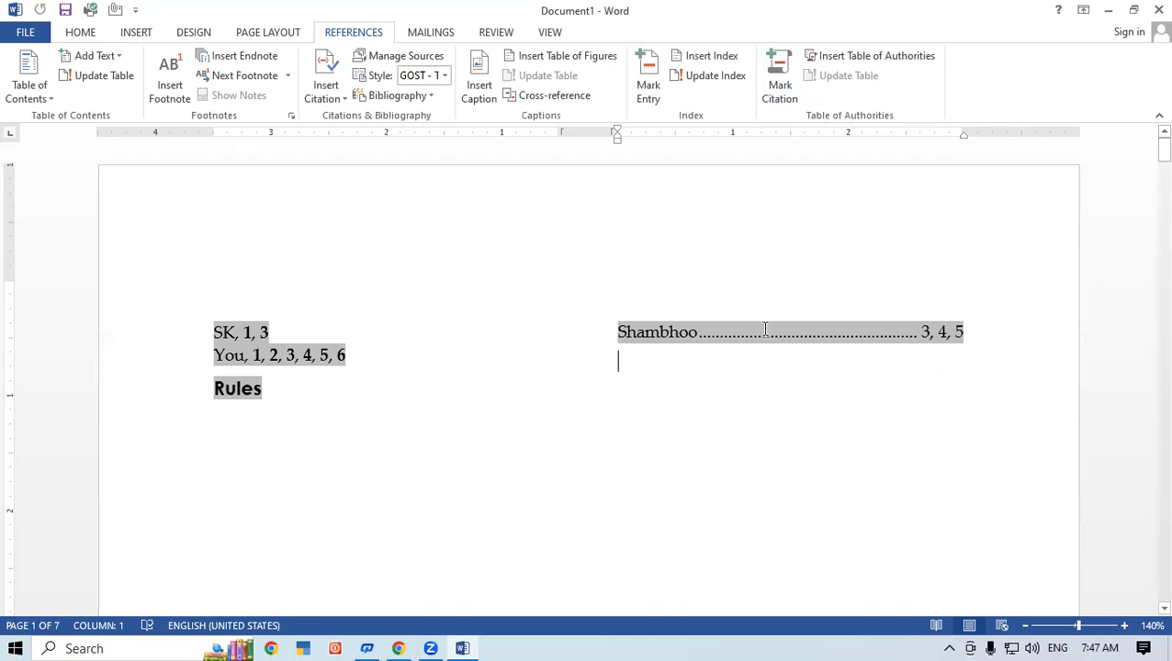
Create a new blank document and generate sample paragraphs with =rand(50)
key("ctrl+n")
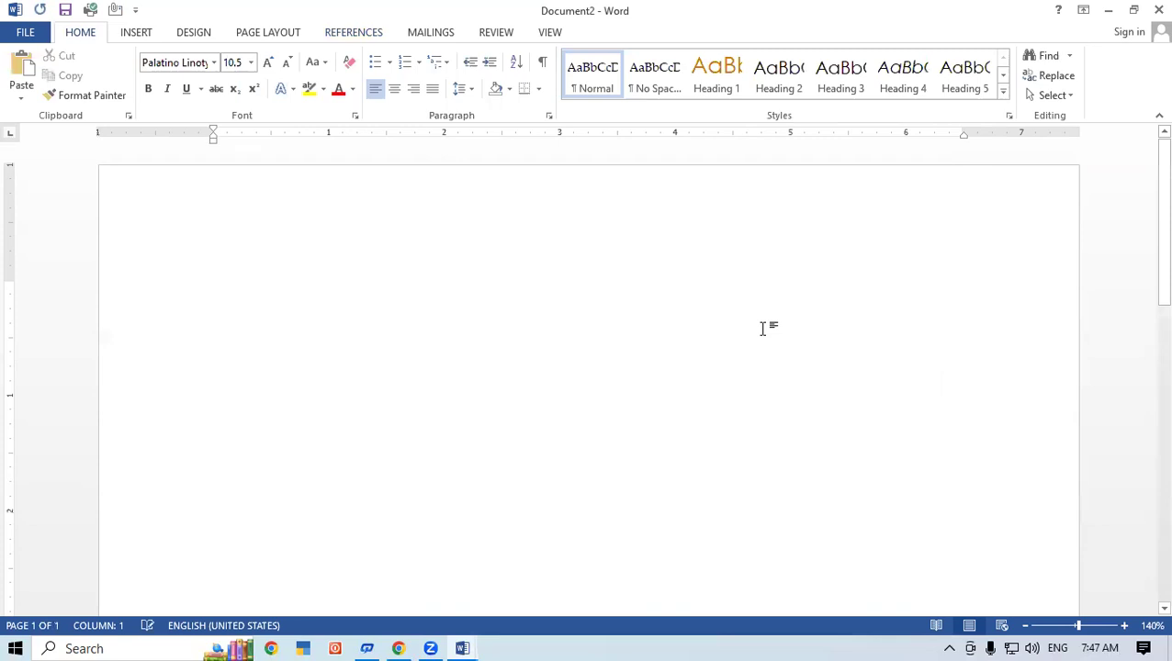
type("=rand(0")
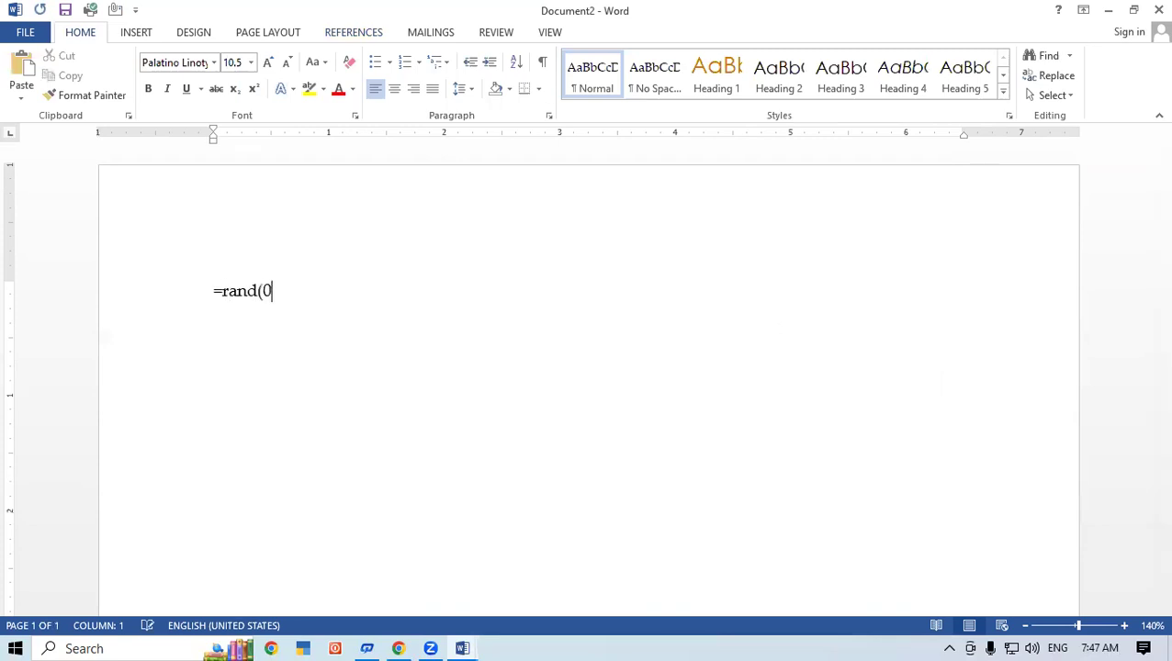
key("Return")
key("BackSpace")
type("50")
type(")")
key("Return")
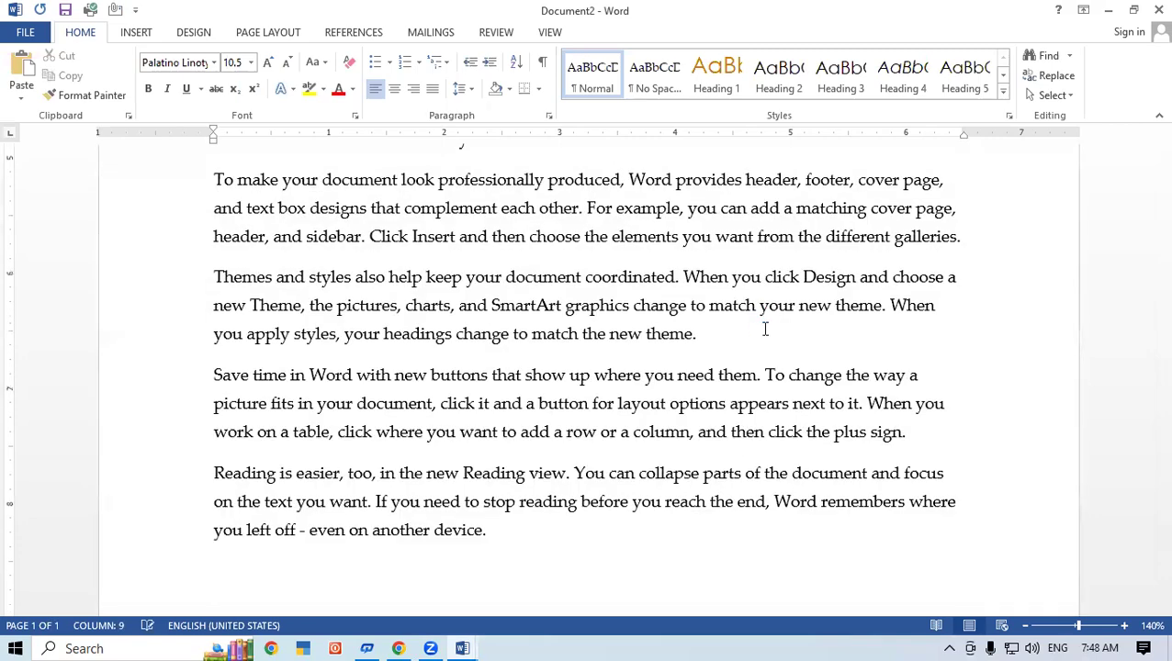
Add a new 'Sk' paragraph after 'galleries.' and select it
left_click(994, 241)
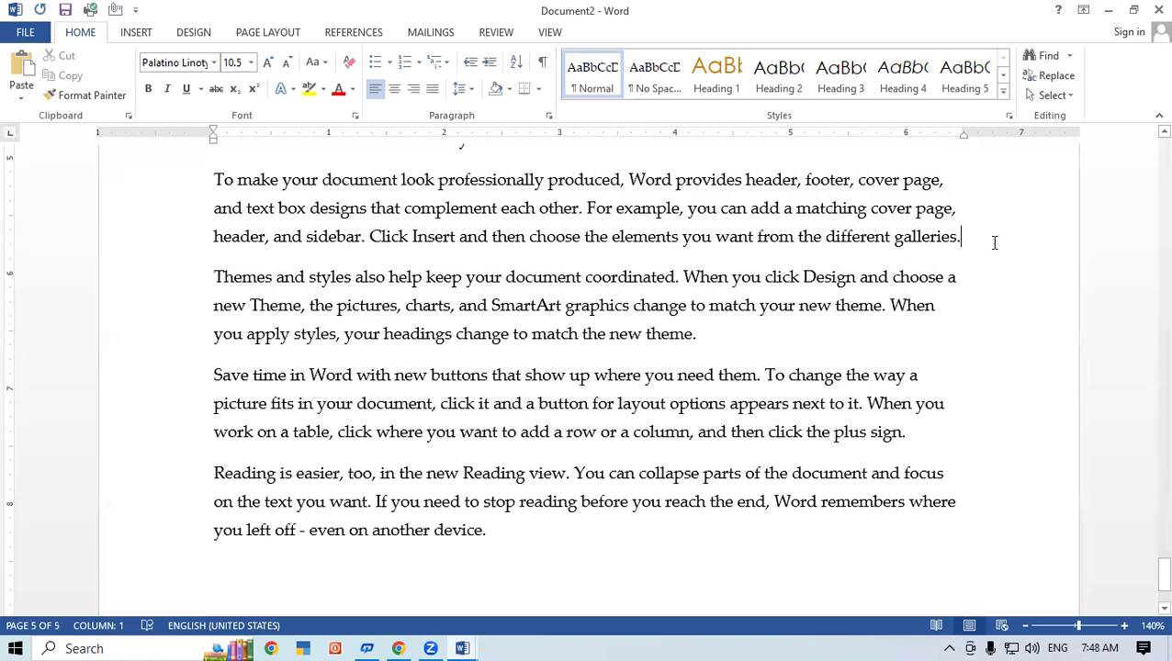
key("Return")
type("Sk")
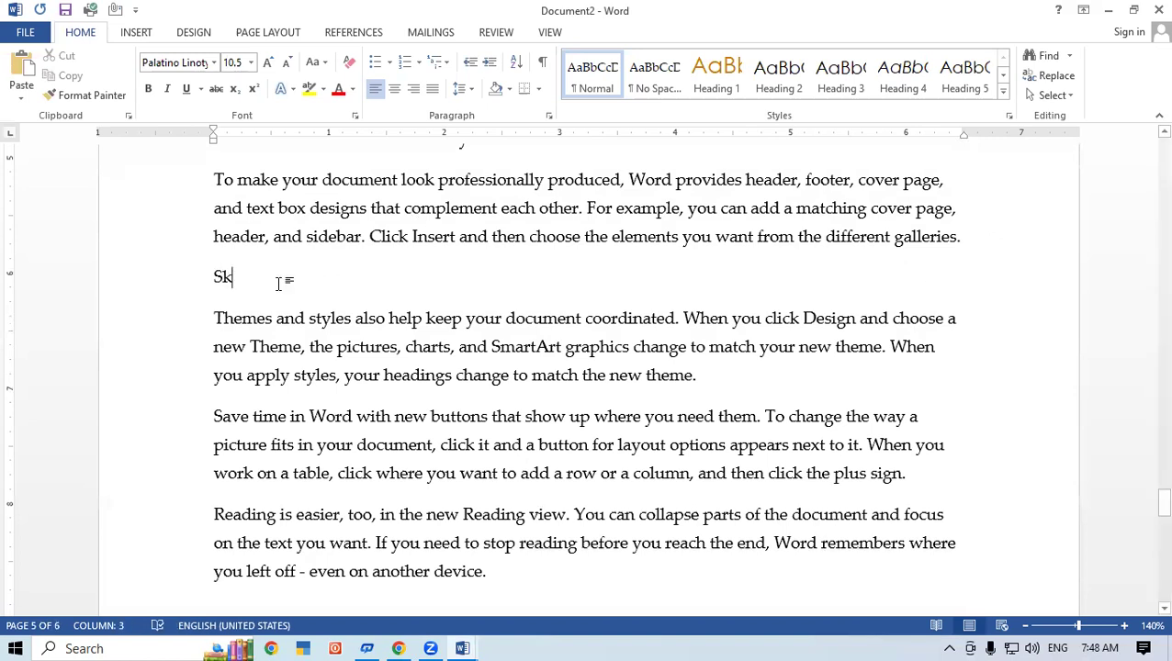
left_click(187, 286)
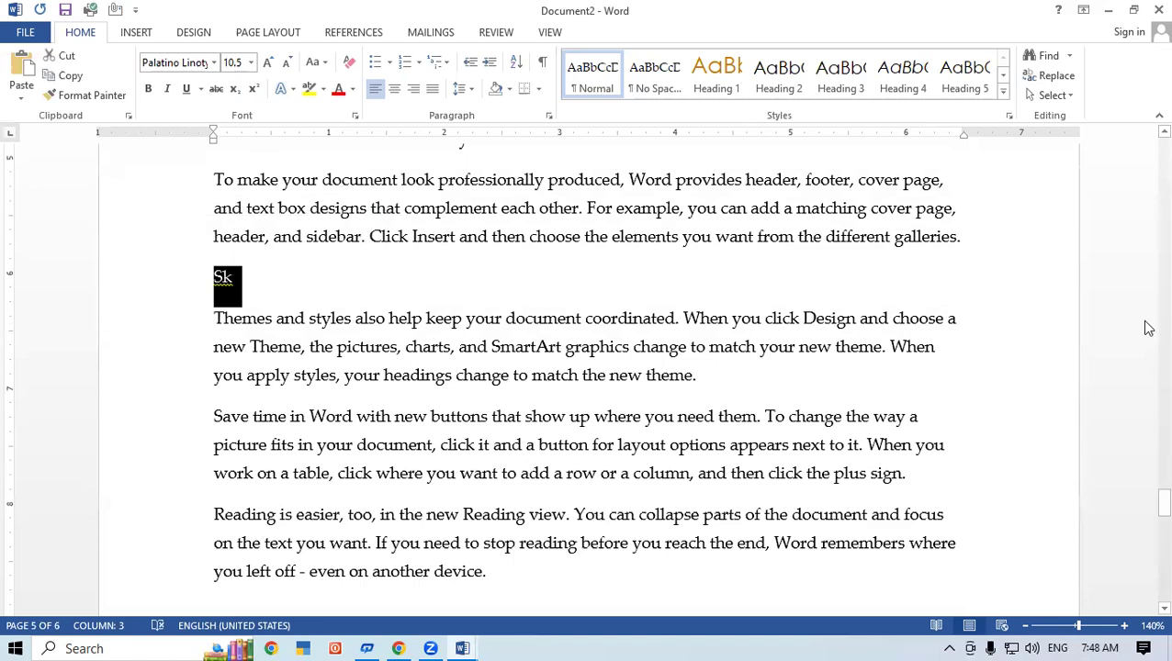
mouse_move(1163, 503)
left_mouse_down()
mouse_move(1163, 426)
mouse_move(1148, 406)
left_mouse_up()
Paste 'Sk' as a new paragraph after 'document.' on page 4 and select it
left_click(605, 339)
key("Return")
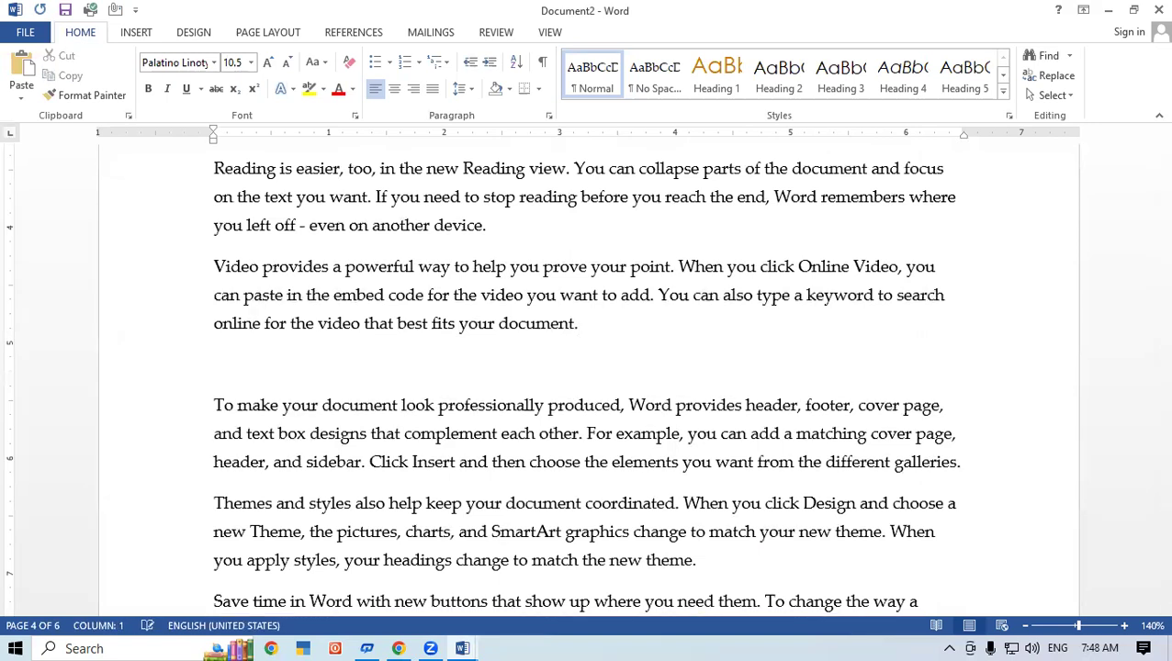
type("Sk")
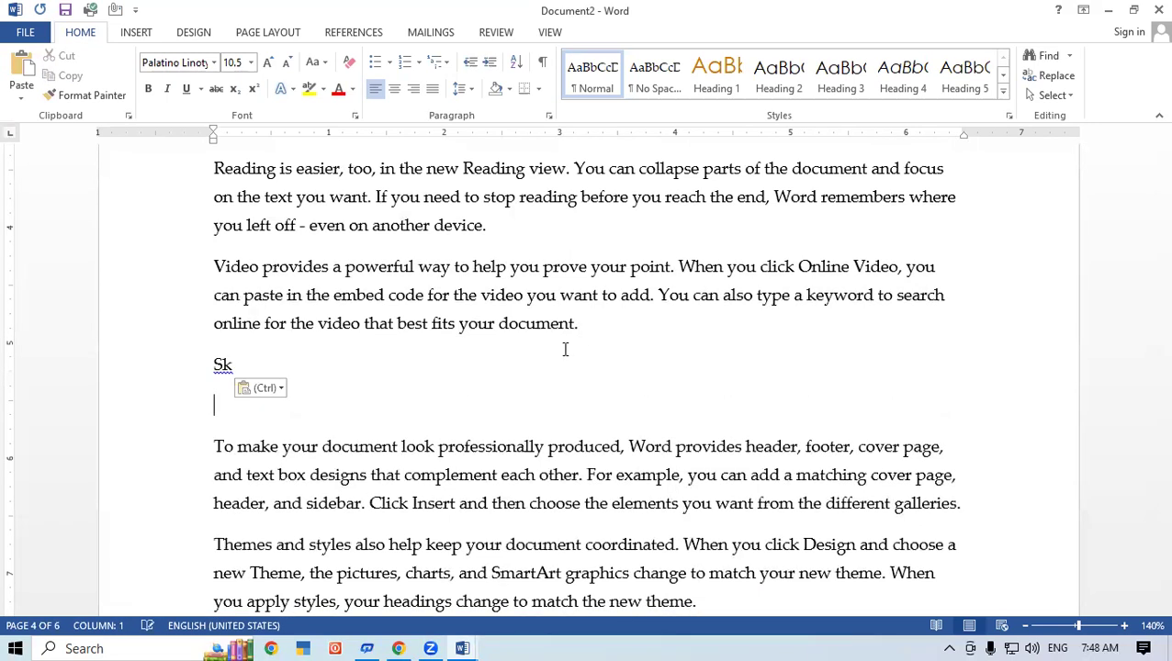
left_click(192, 364)
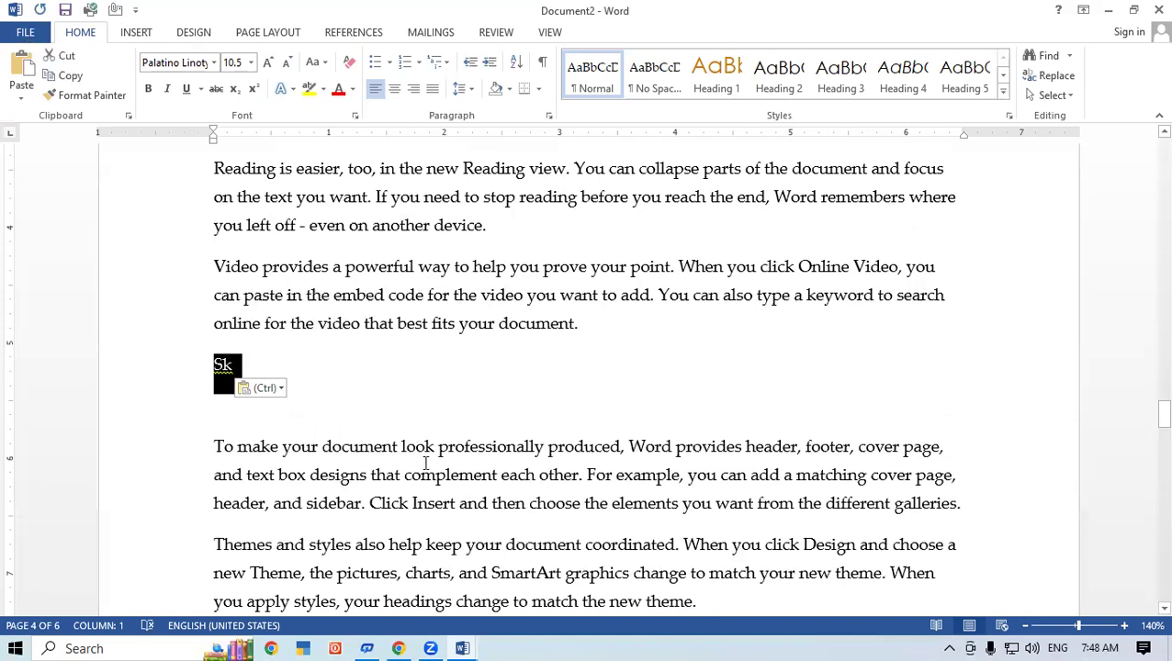
Mark all 'Sk' occurrences as Rules citations with Alt+Shift+I
key("alt+shift+i")
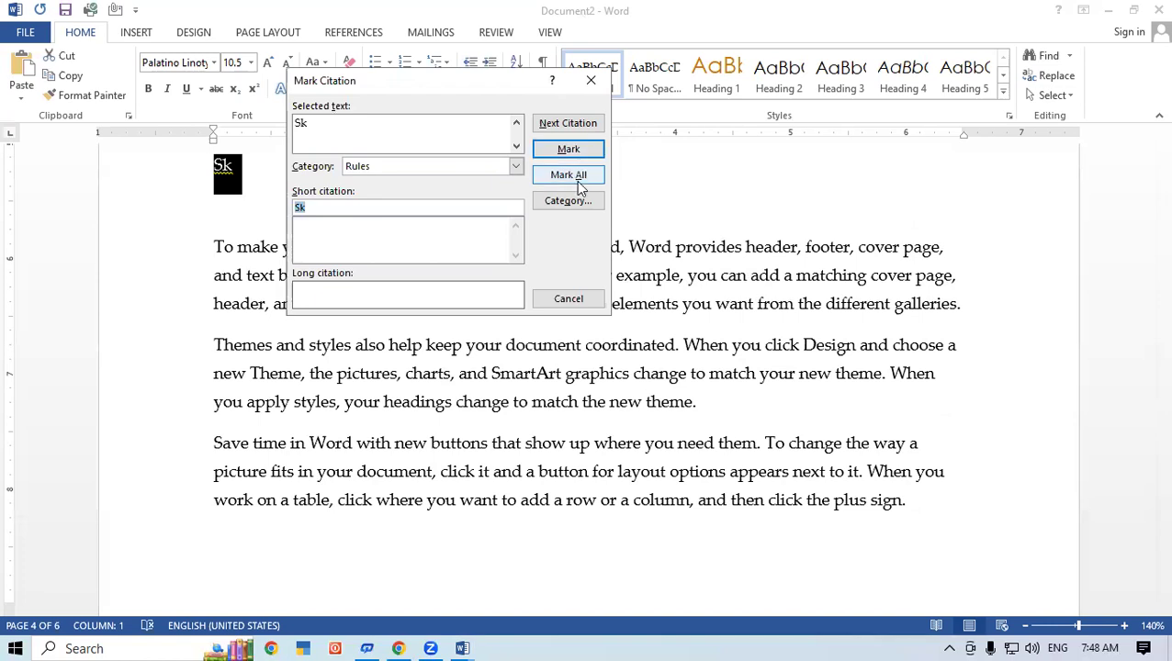
left_click(557, 177)
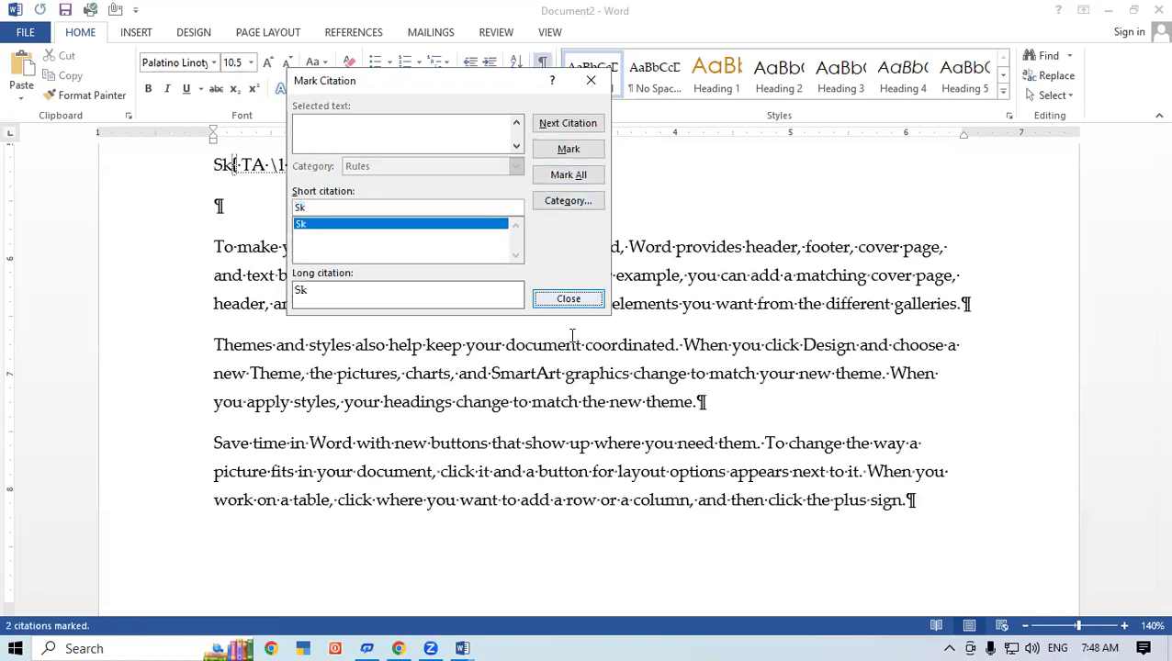
left_click(569, 298)
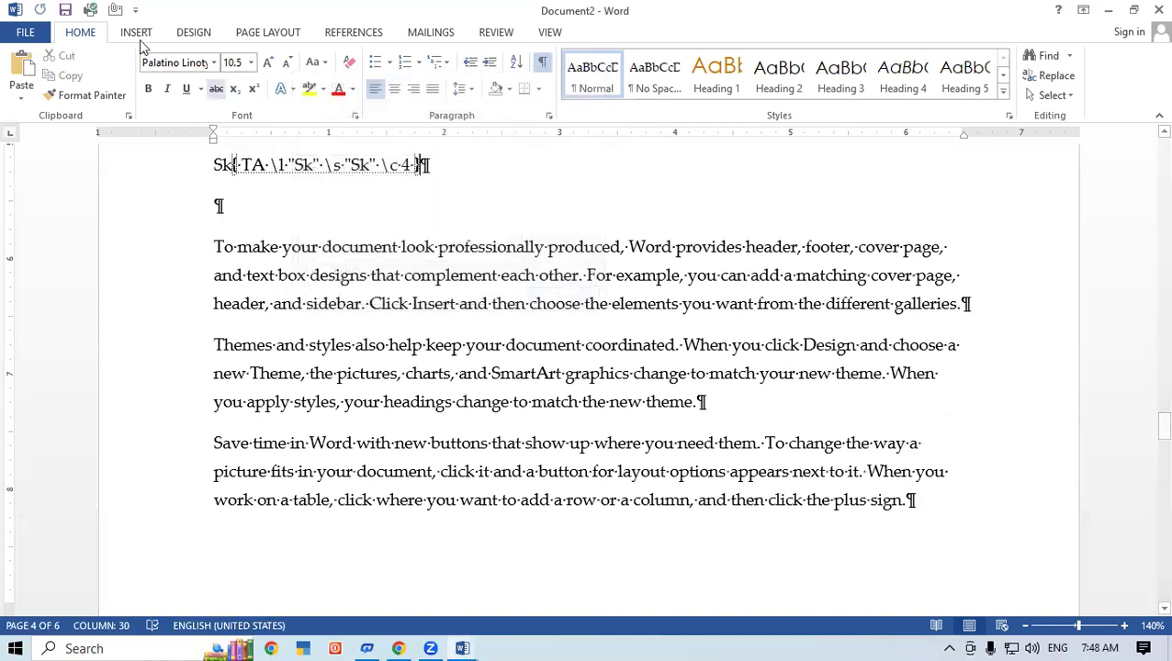
Hide formatting marks and place the cursor before the first paragraph
left_click(551, 61)
left_click_drag(1148, 445, 1147, 137)
left_click(216, 287)
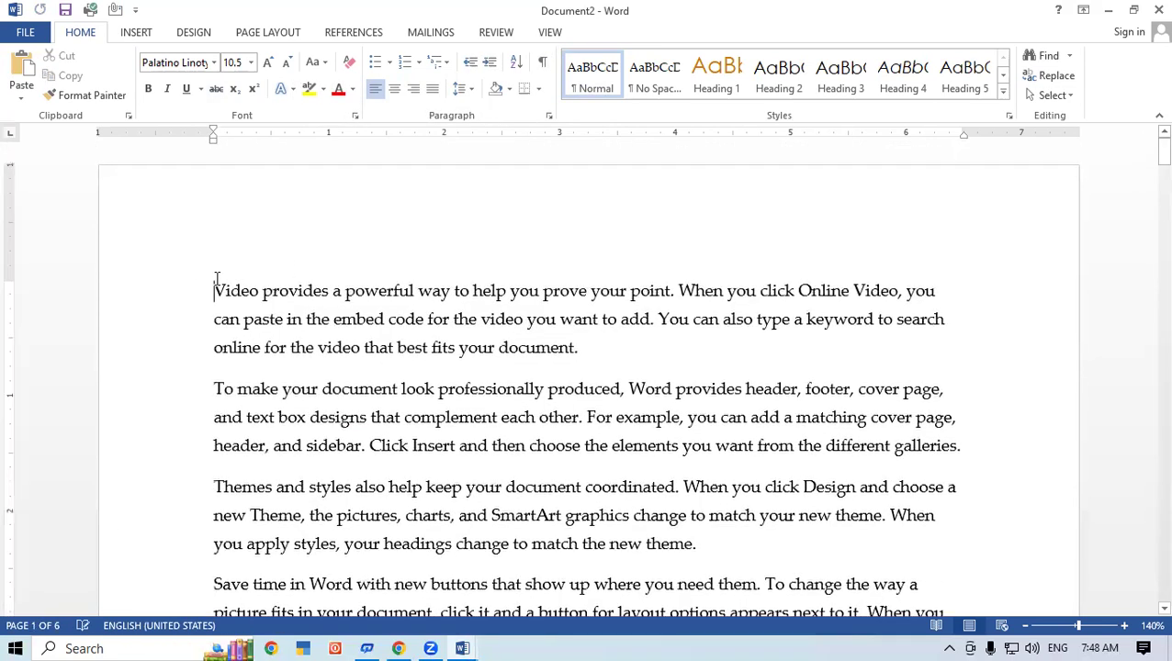
Add a blank line at the top and insert a Table of Authorities listing 'Sk' under Rules
key("Return")
key("Return")
key("Return")
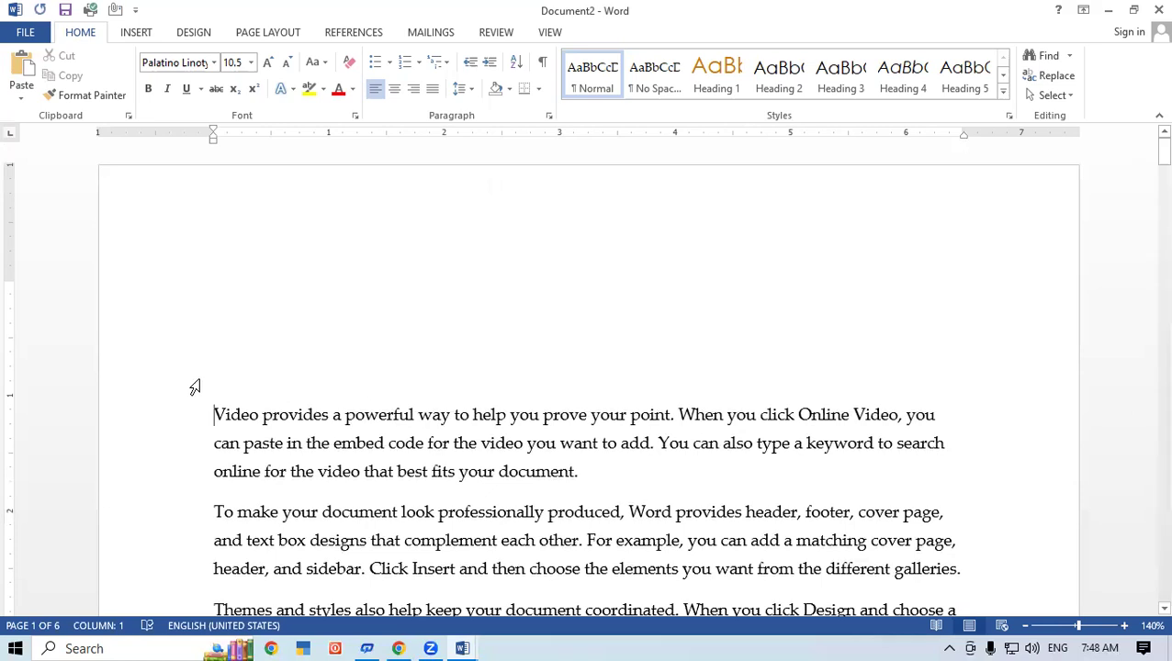
left_click(222, 294)
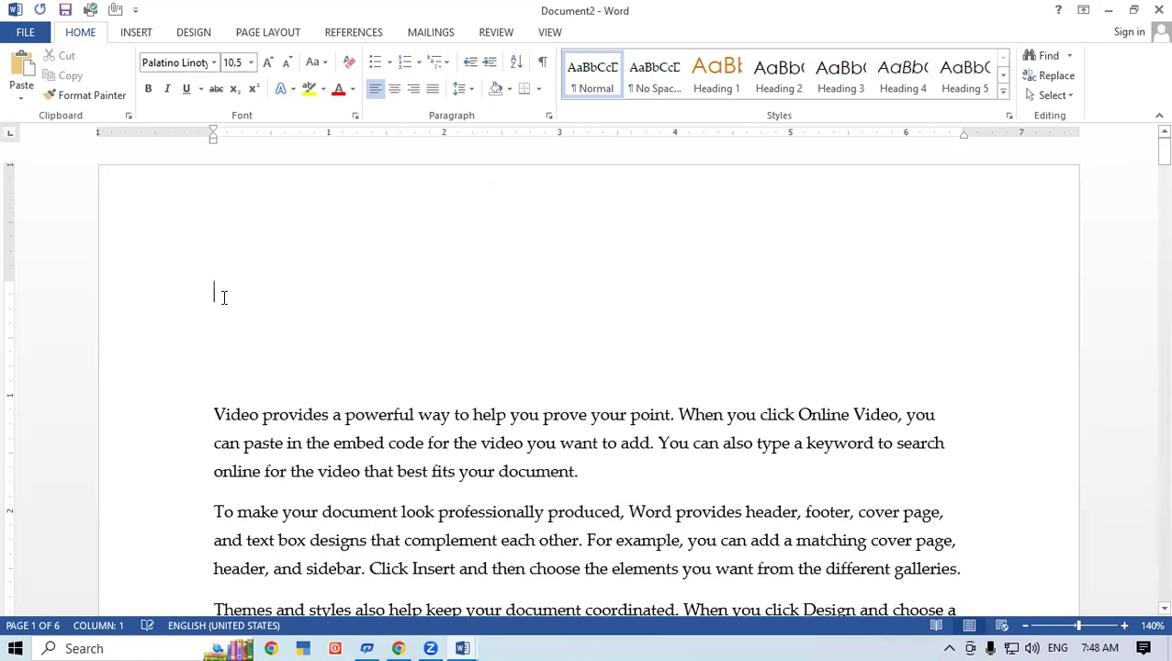
left_click(354, 35)
left_click(854, 53)
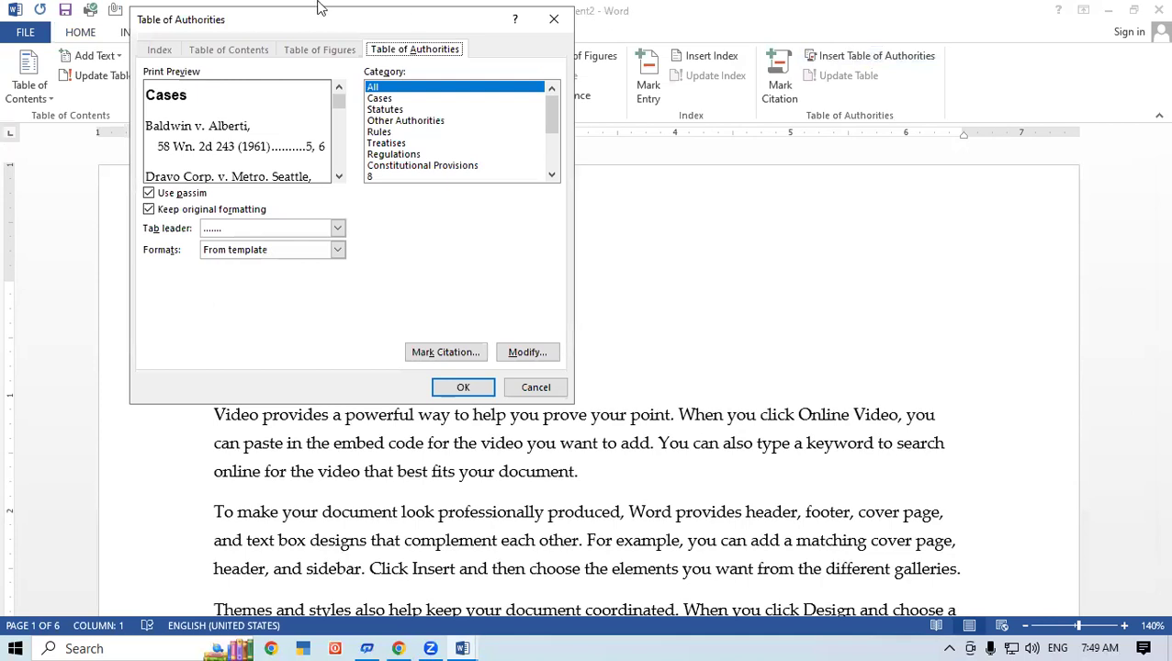
left_click(462, 387)
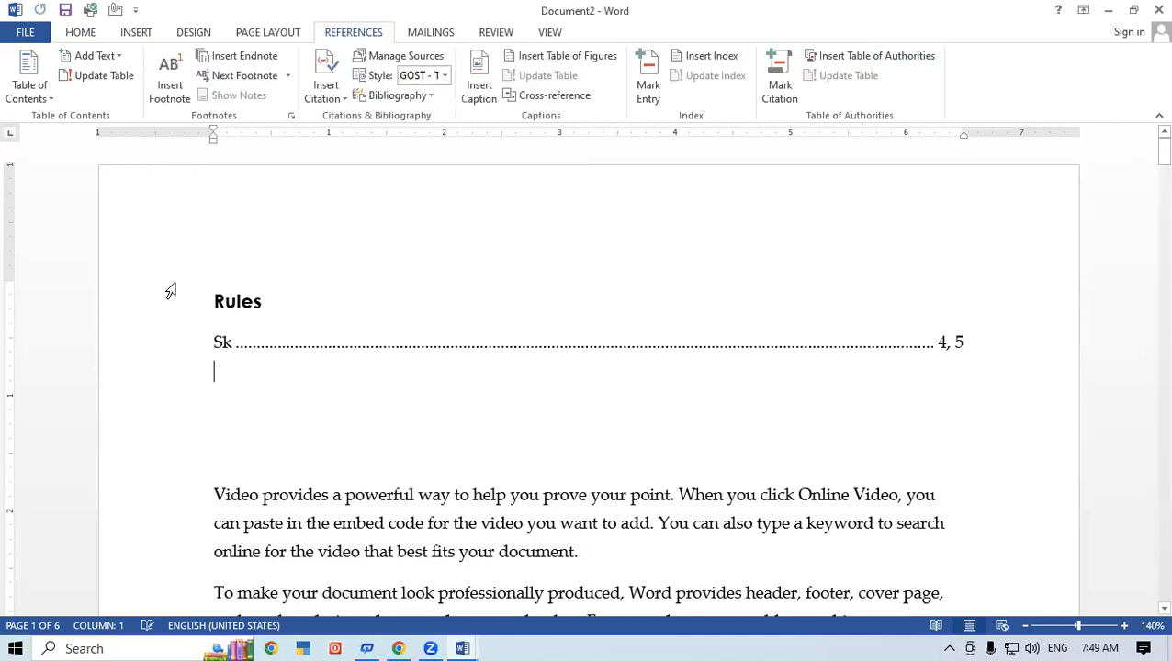